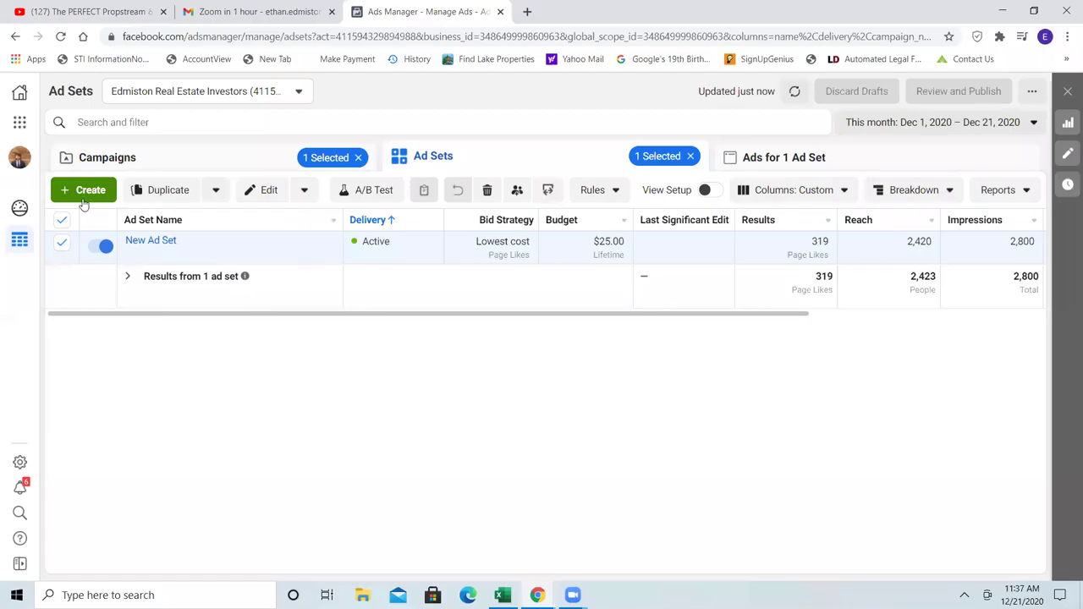
click(61, 245)
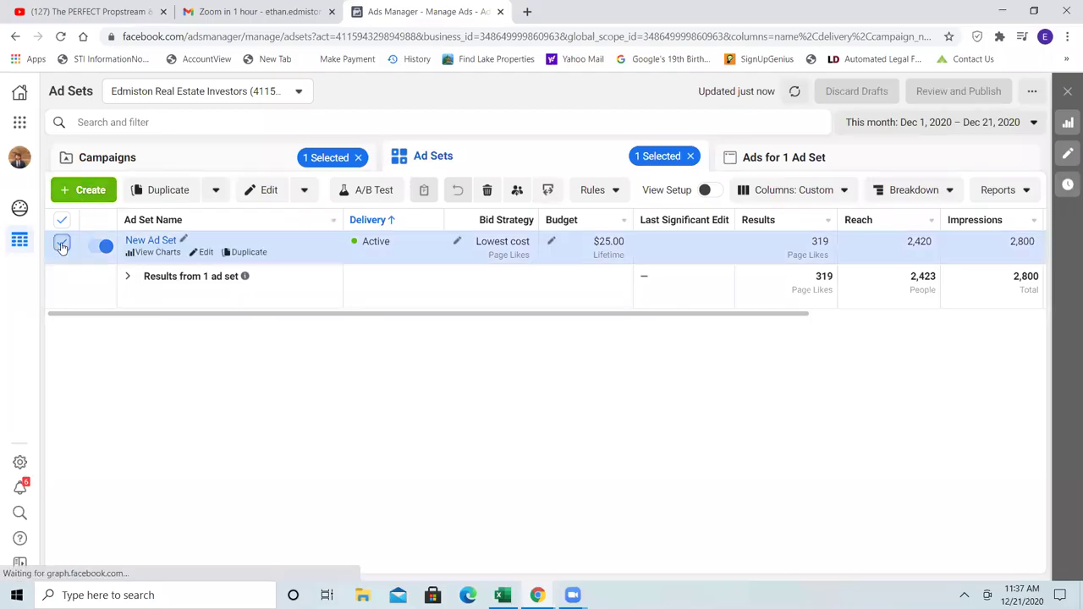
click(62, 245)
click(87, 193)
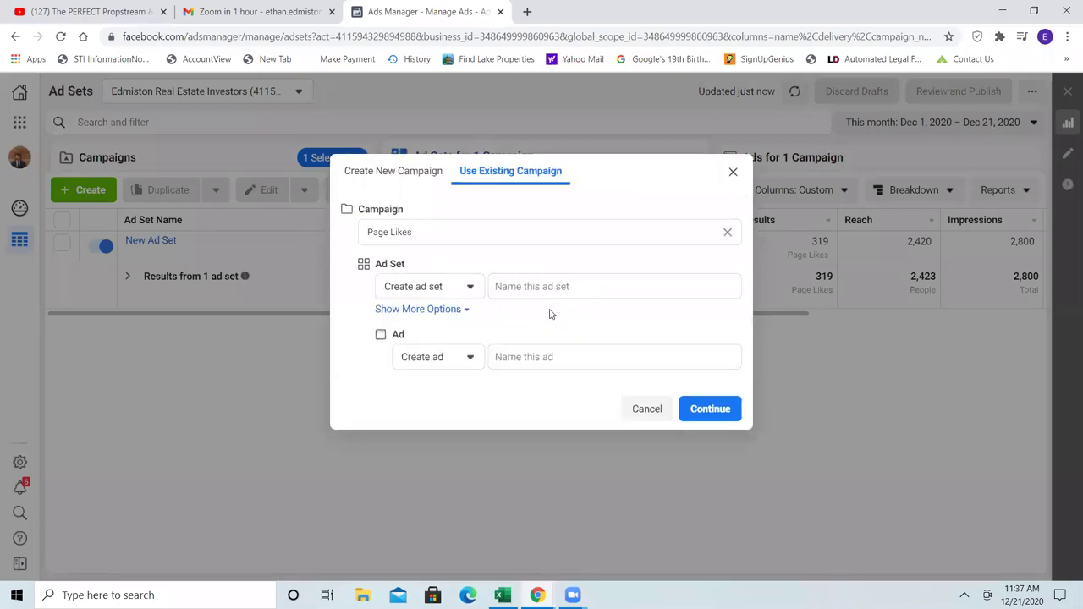
click(523, 231)
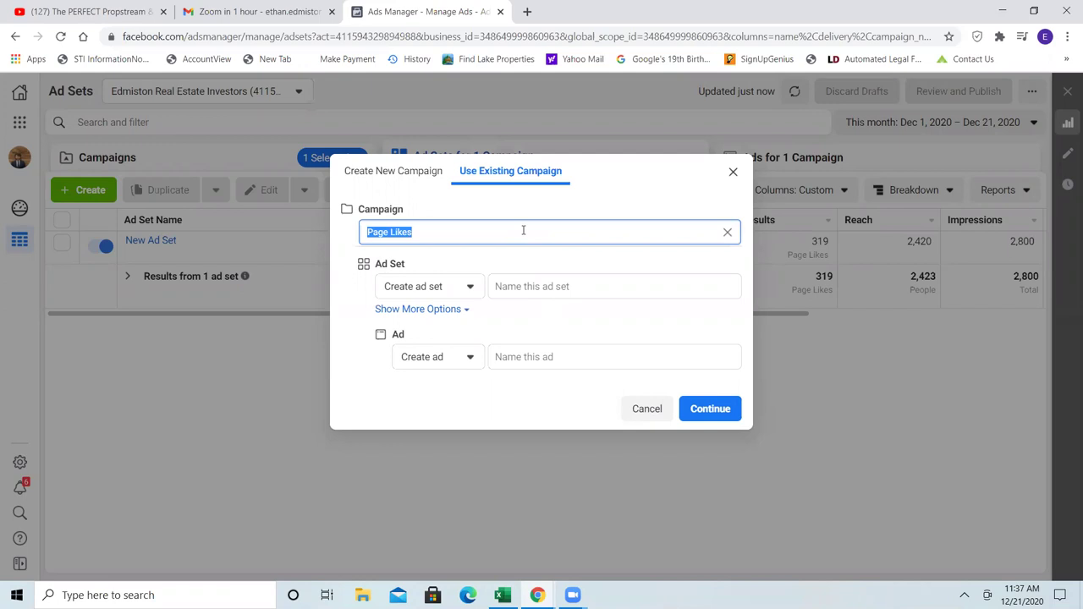
text(Intro Video)
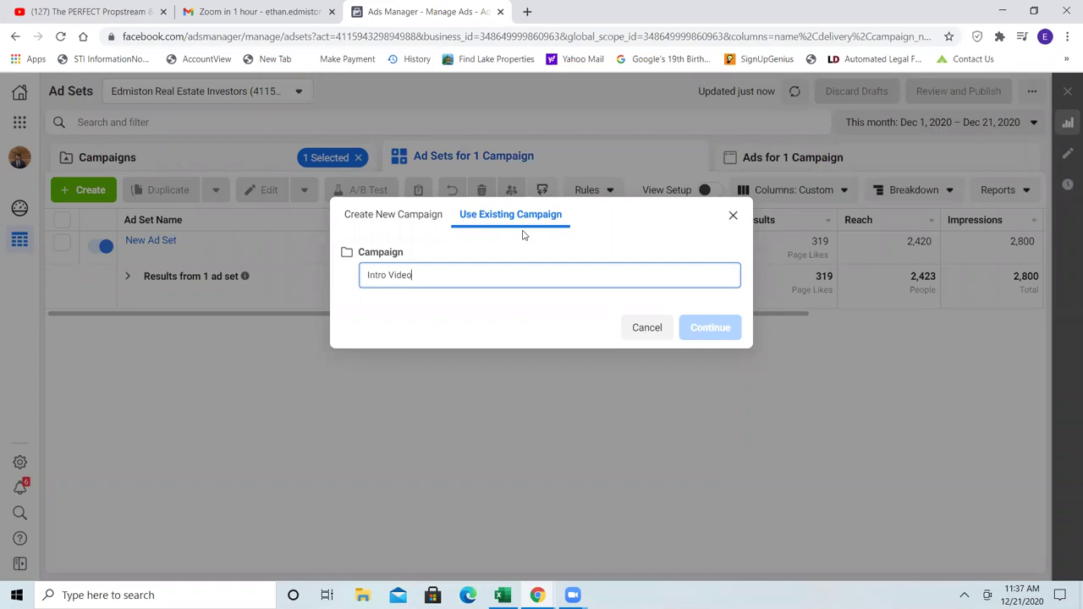
click(425, 224)
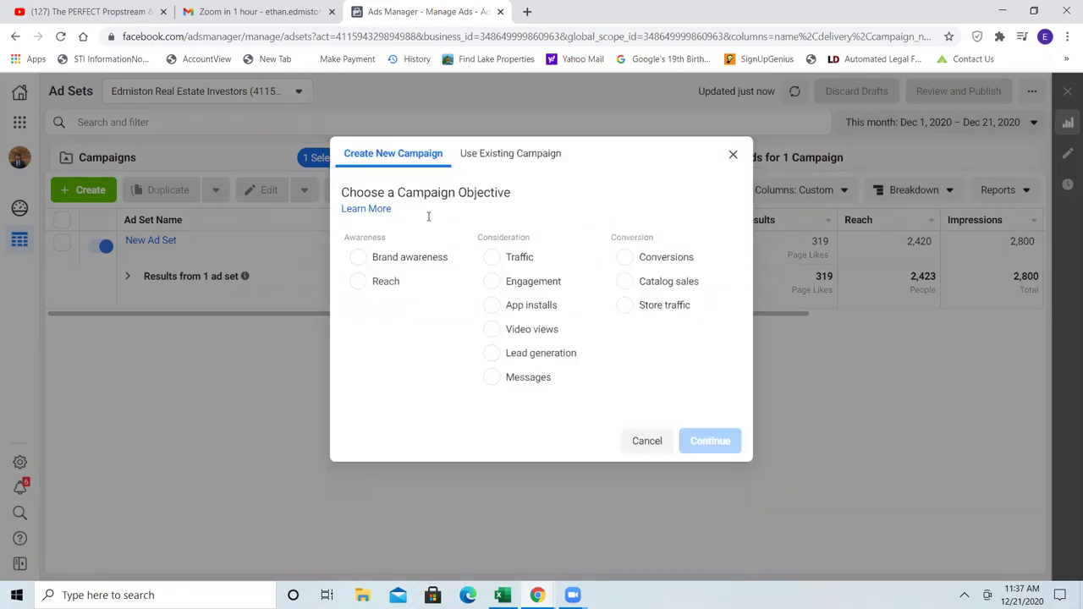
click(477, 156)
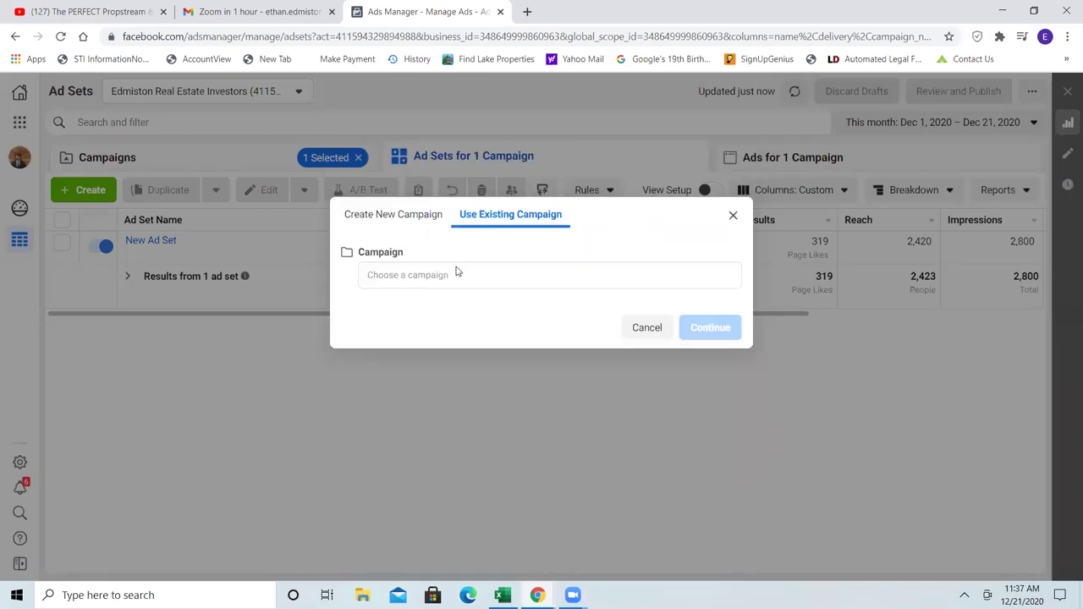
click(732, 216)
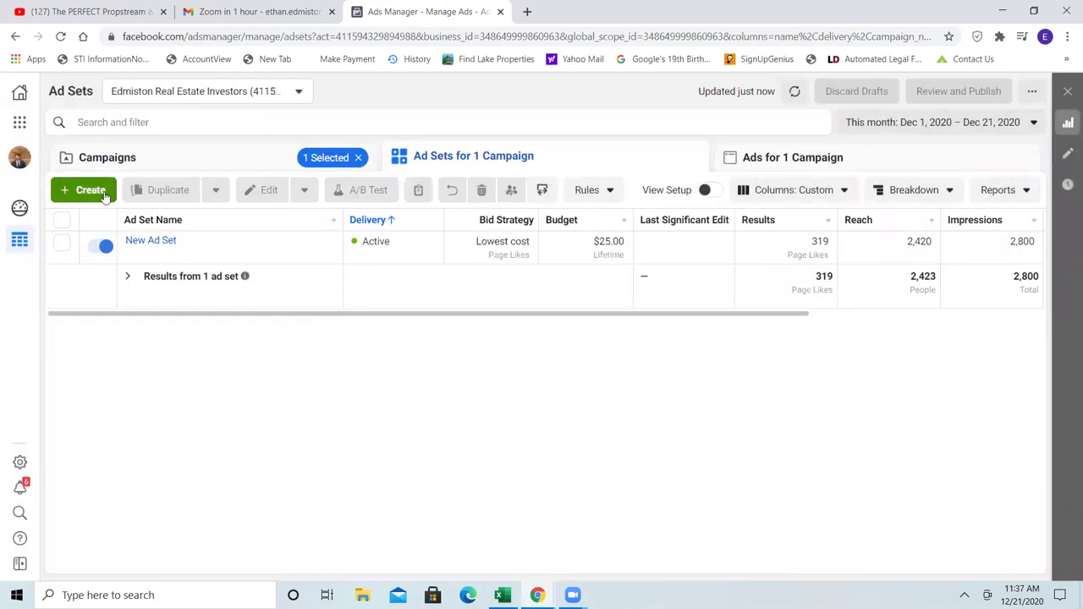
Clear the selected campaign at campaign level and start a new campaign with the Video views objective.
click(363, 159)
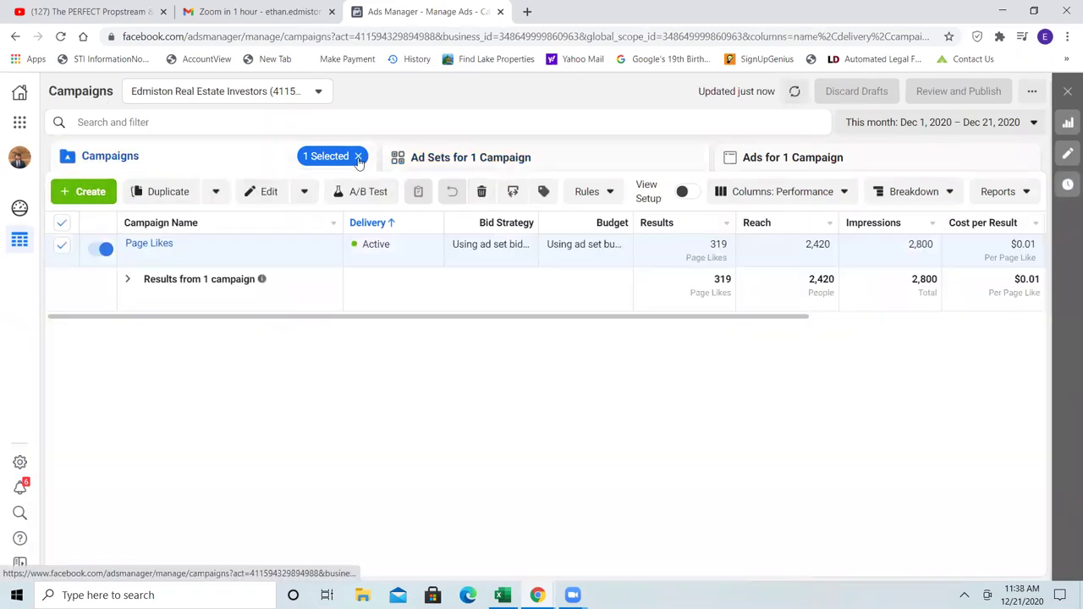
click(358, 158)
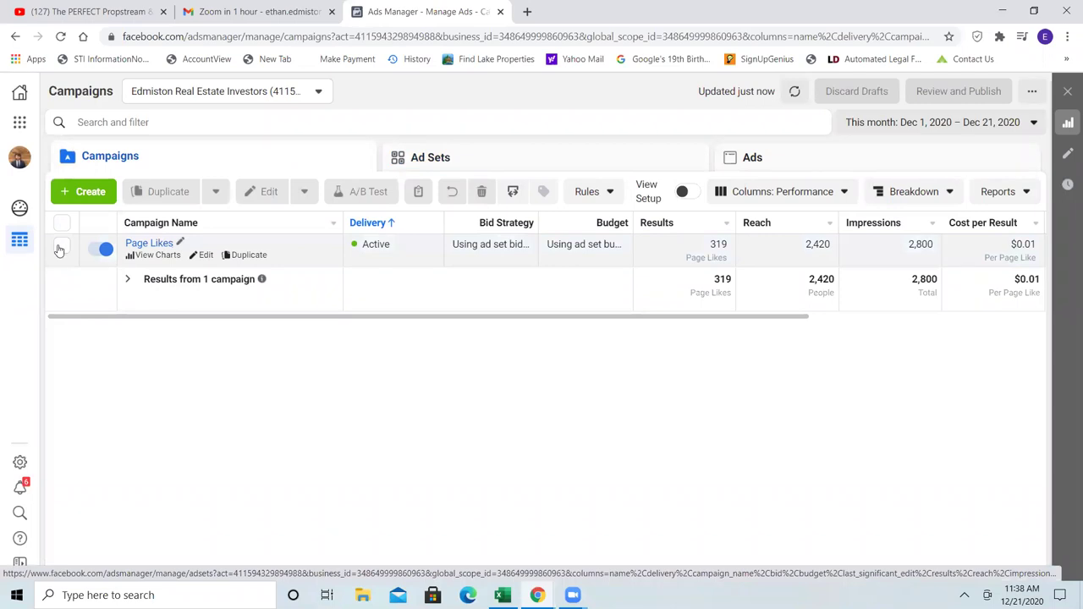
click(92, 194)
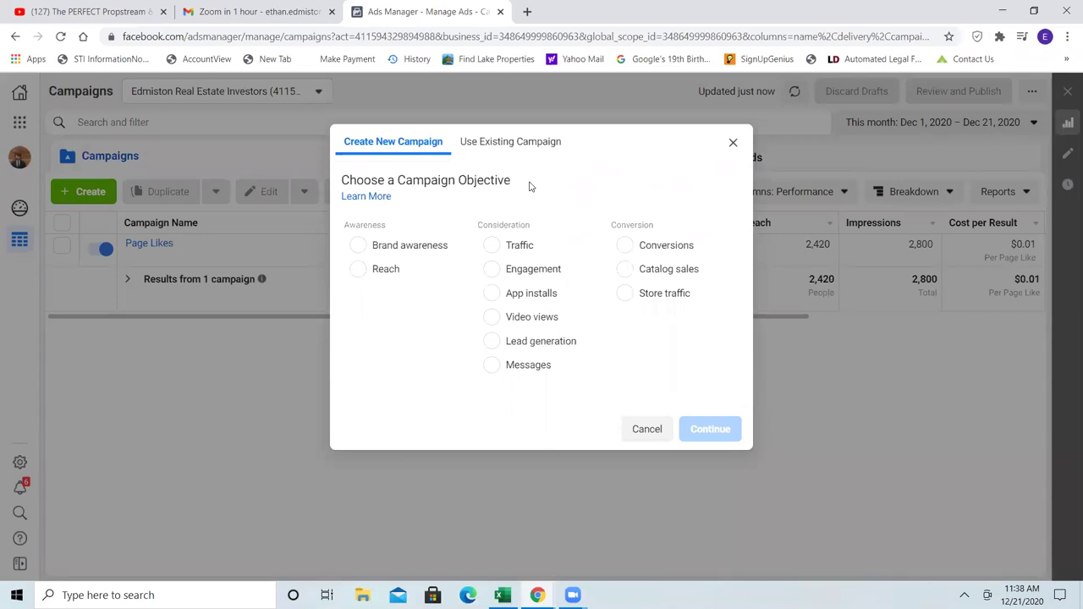
click(493, 319)
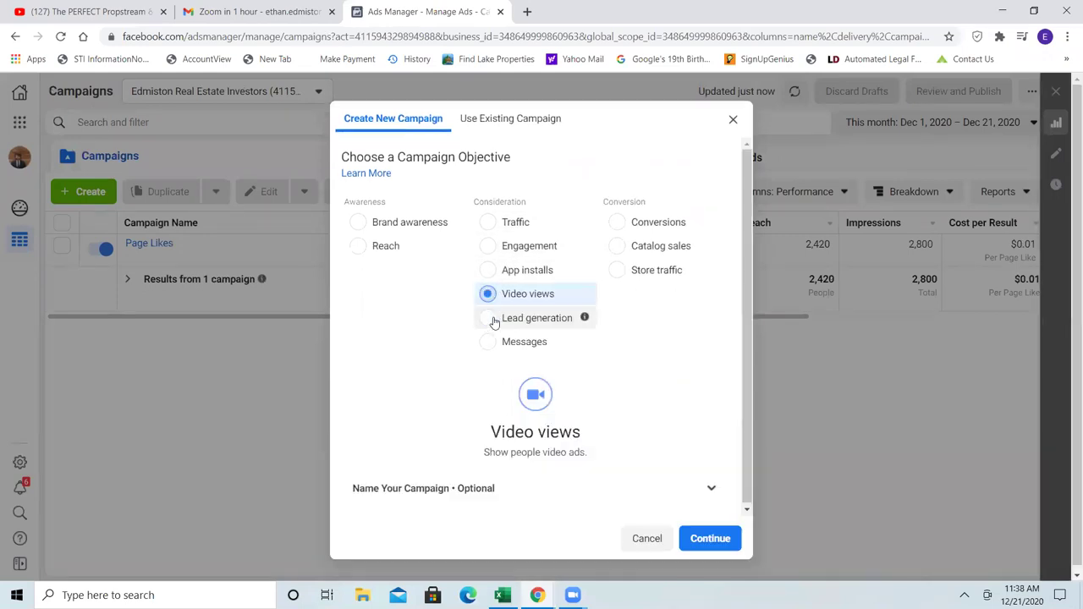
Name the new campaign "Intro Video( Video Views)".
click(713, 486)
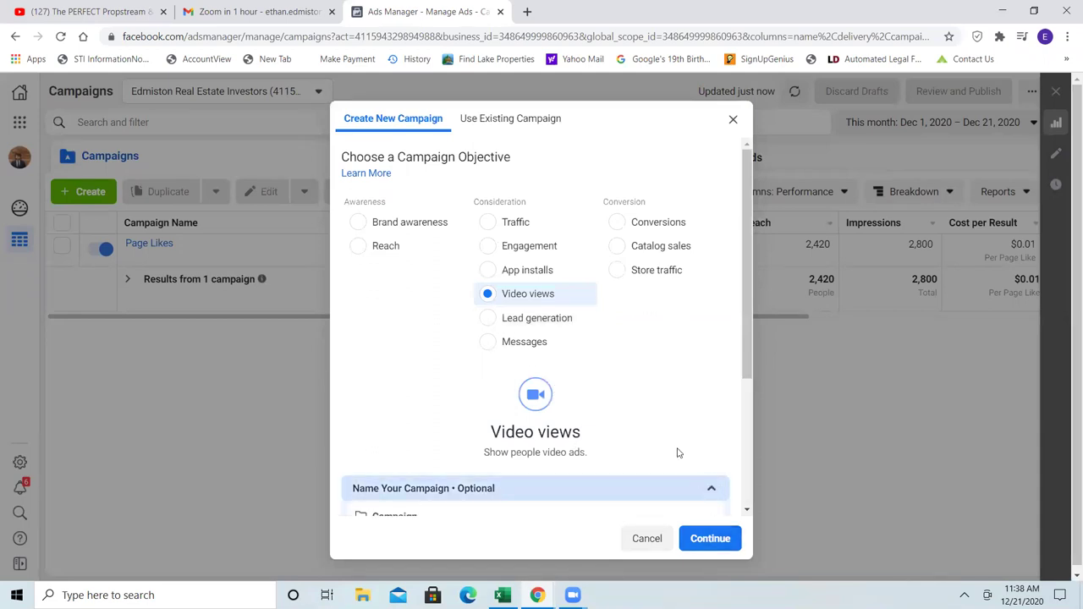
scroll(677, 452, down, 3)
click(490, 343)
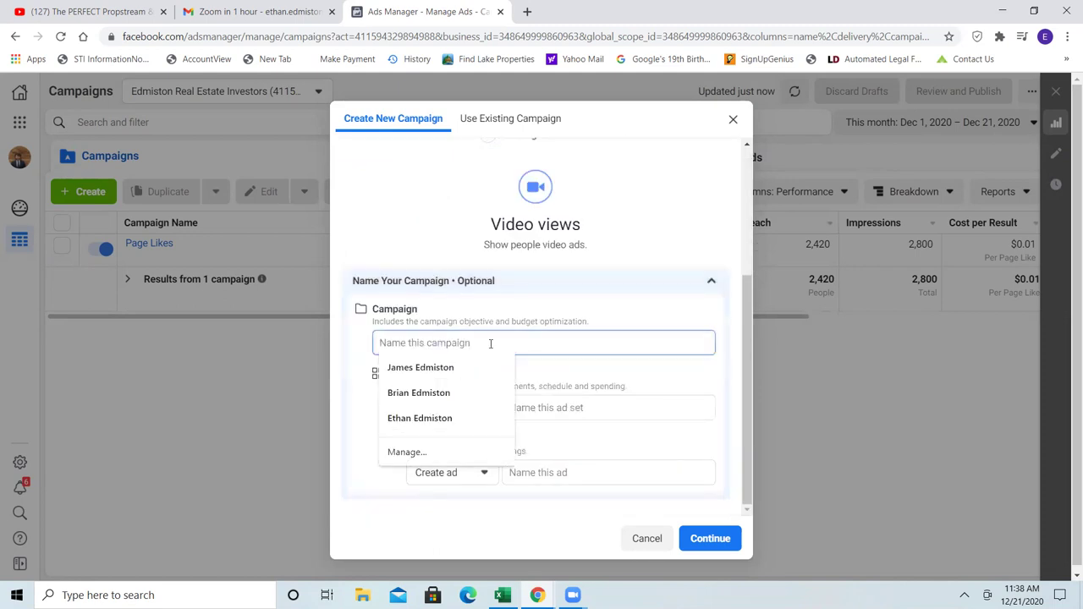
text(Intro Video)
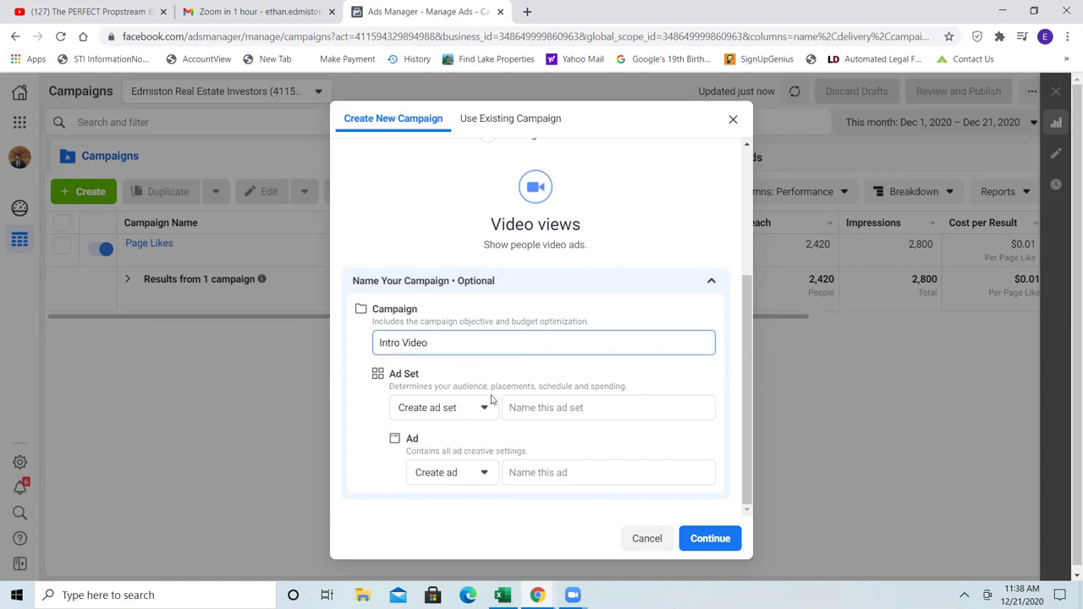
text(( Video Views))
Name the new ad set "Auburn" and the ad "Intro Video(Video Views)", and create the campaign draft.
click(491, 410)
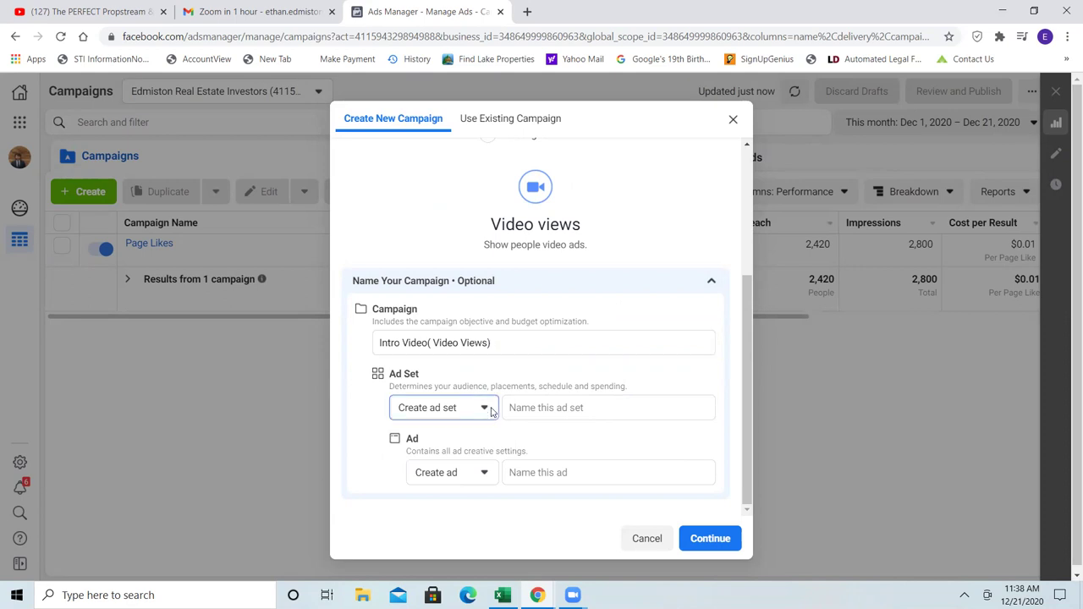
click(484, 438)
click(527, 409)
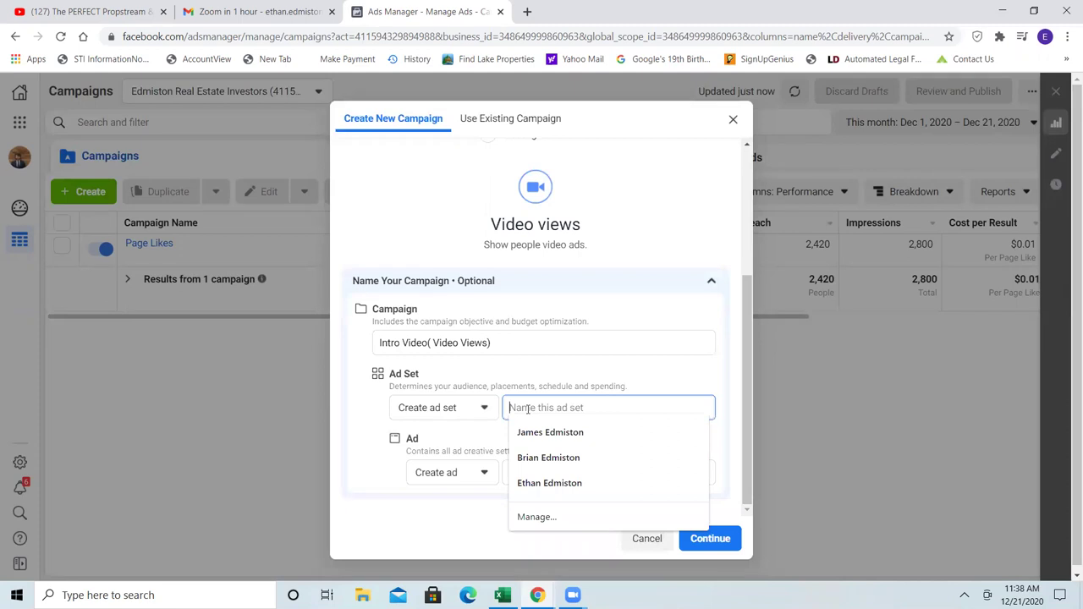
text(Auburn)
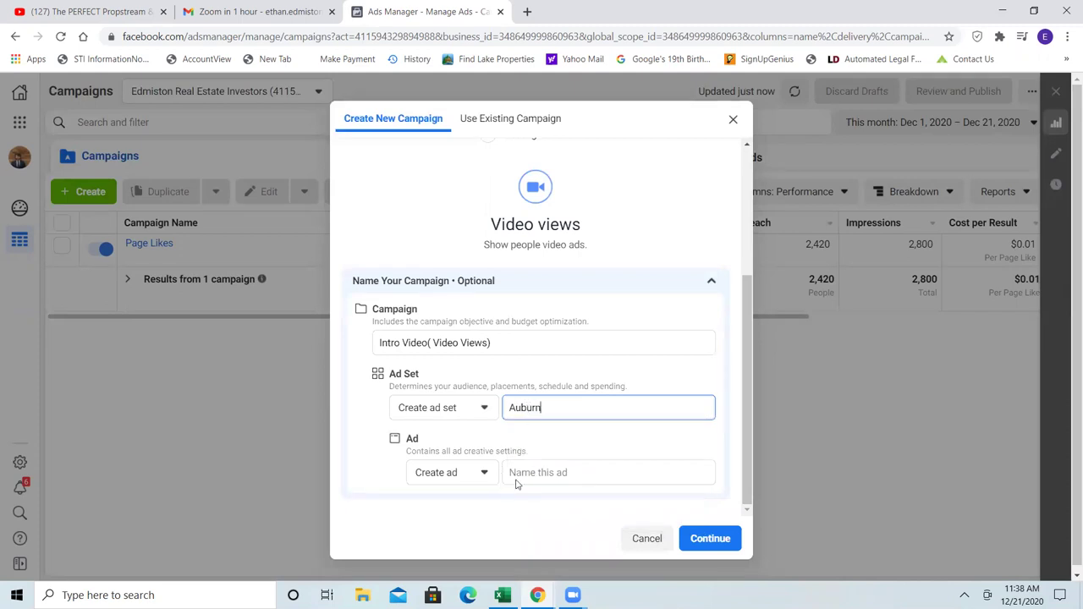
click(521, 474)
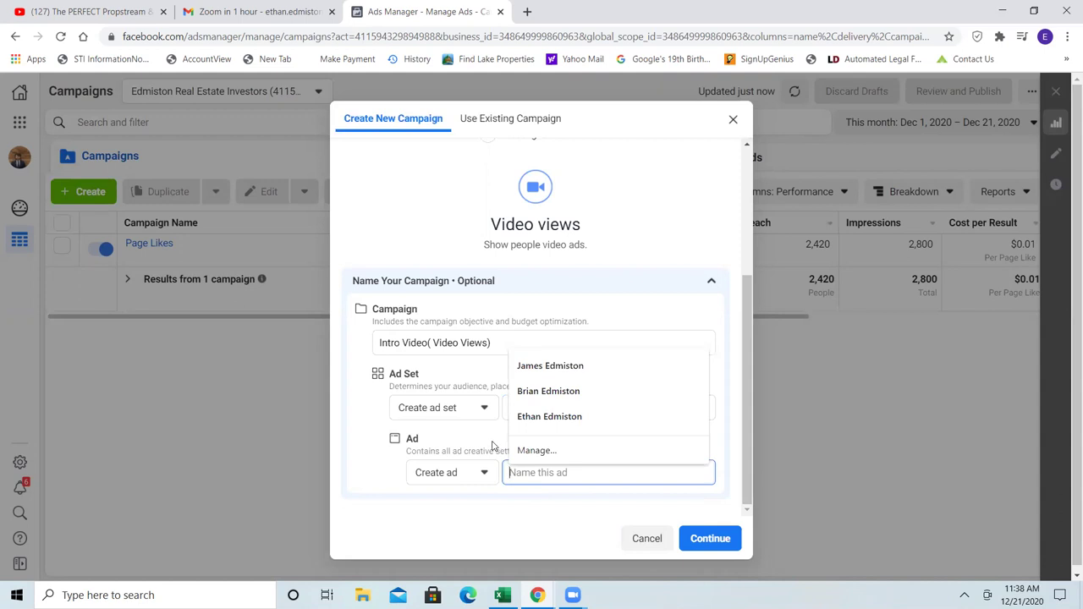
text(Intro Video (Video )
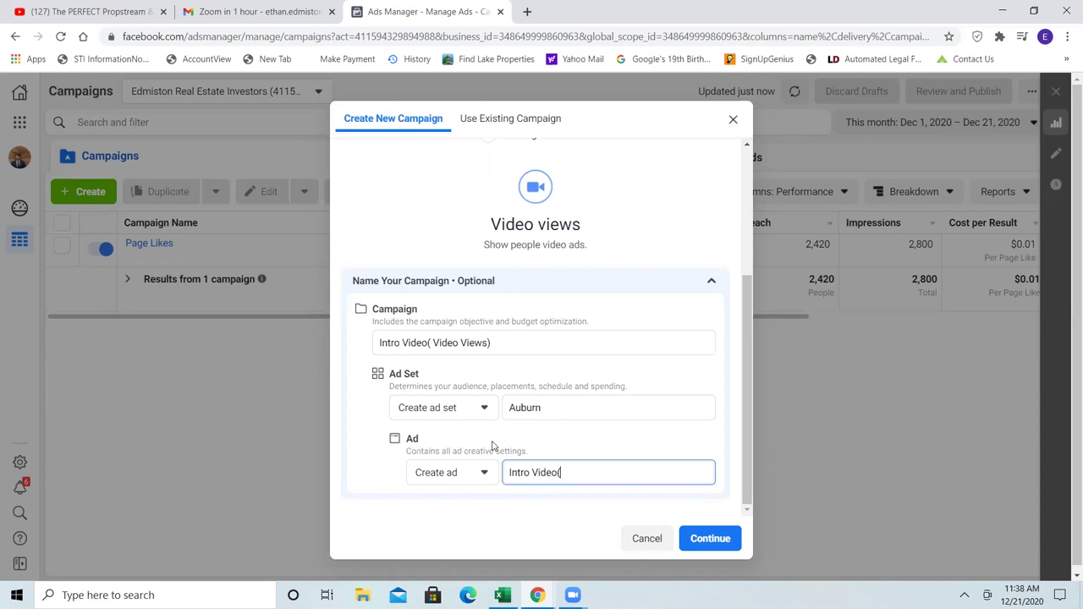
text(Views))
click(679, 516)
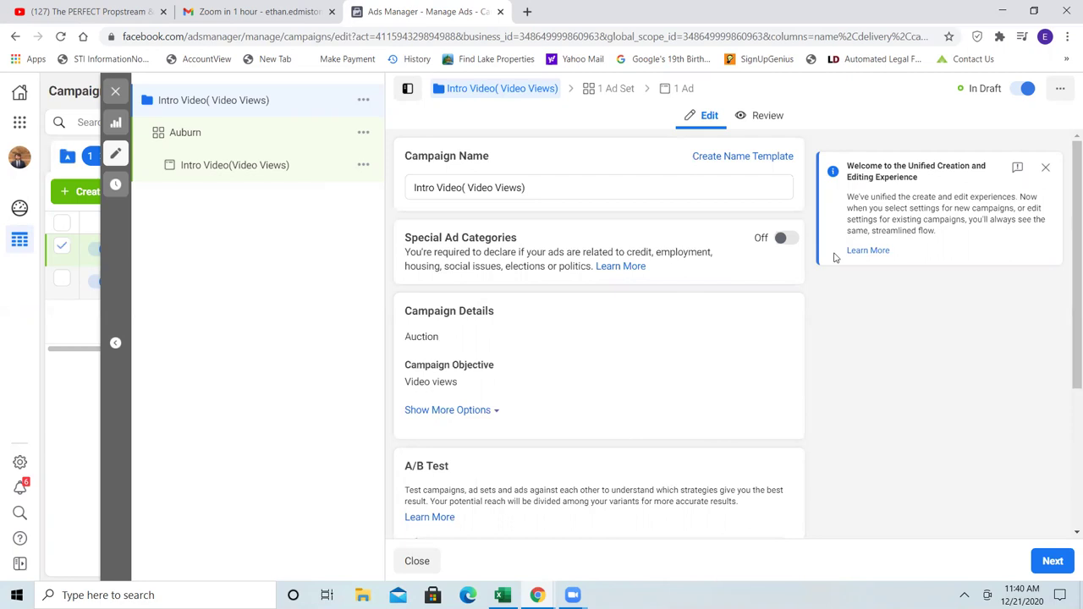
Declare Housing as the campaign's special ad category and proceed to the Auburn ad set's settings.
click(1048, 170)
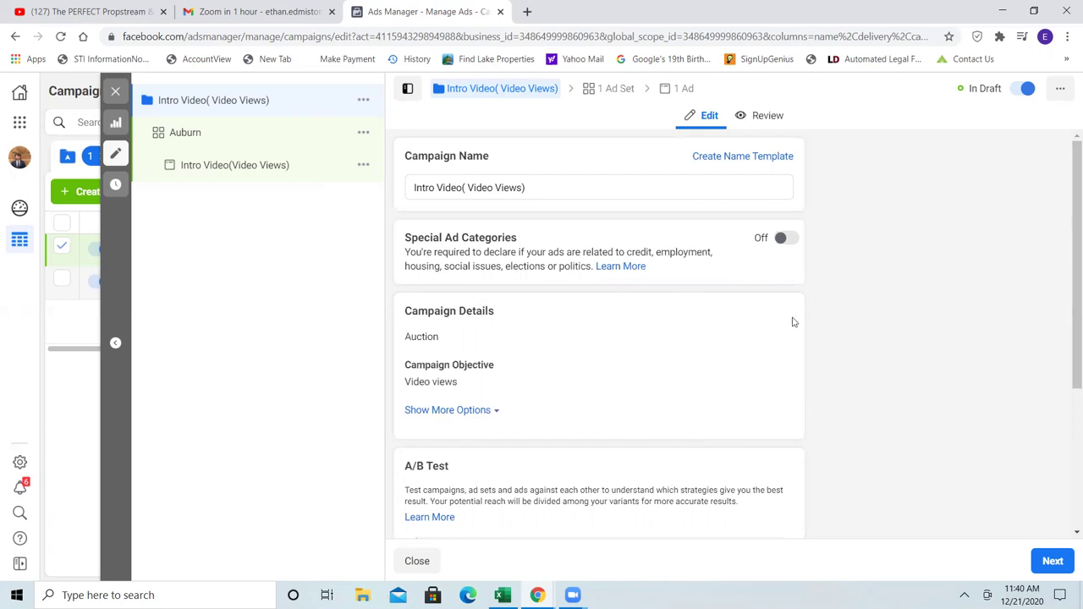
click(785, 240)
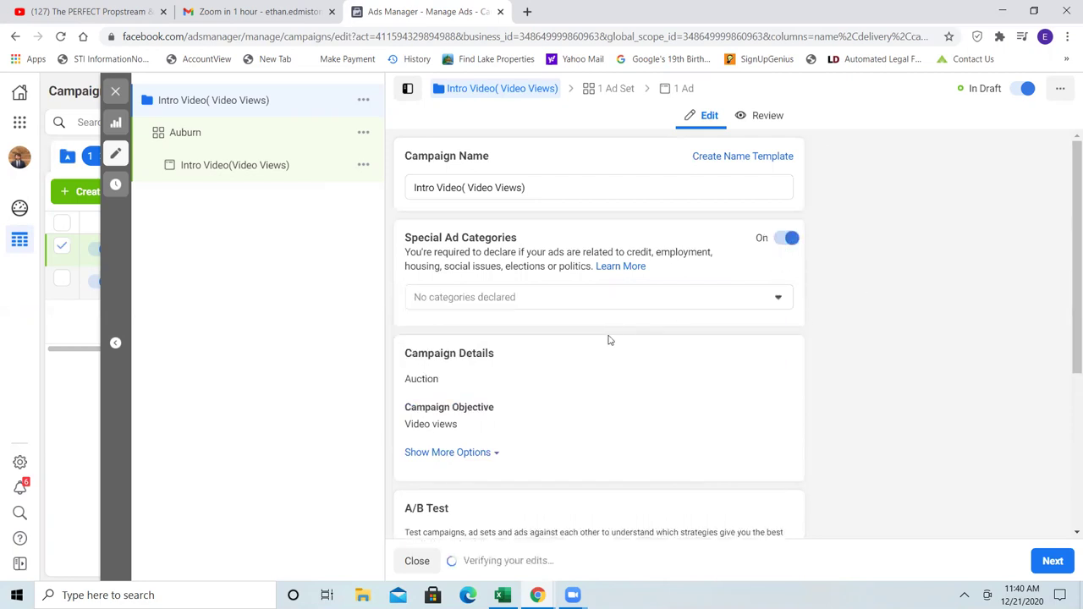
click(633, 306)
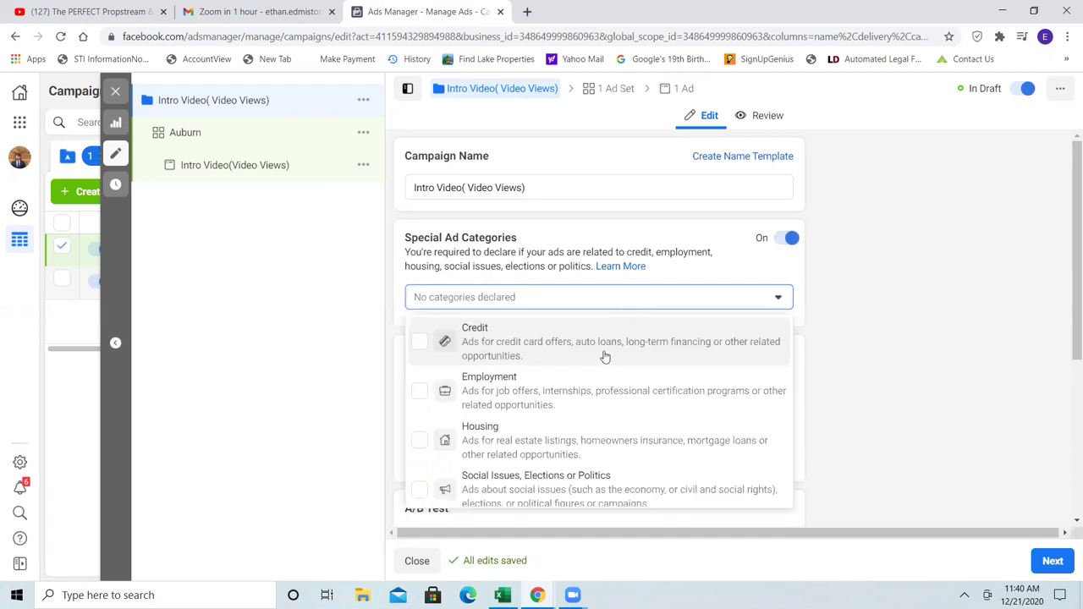
click(498, 433)
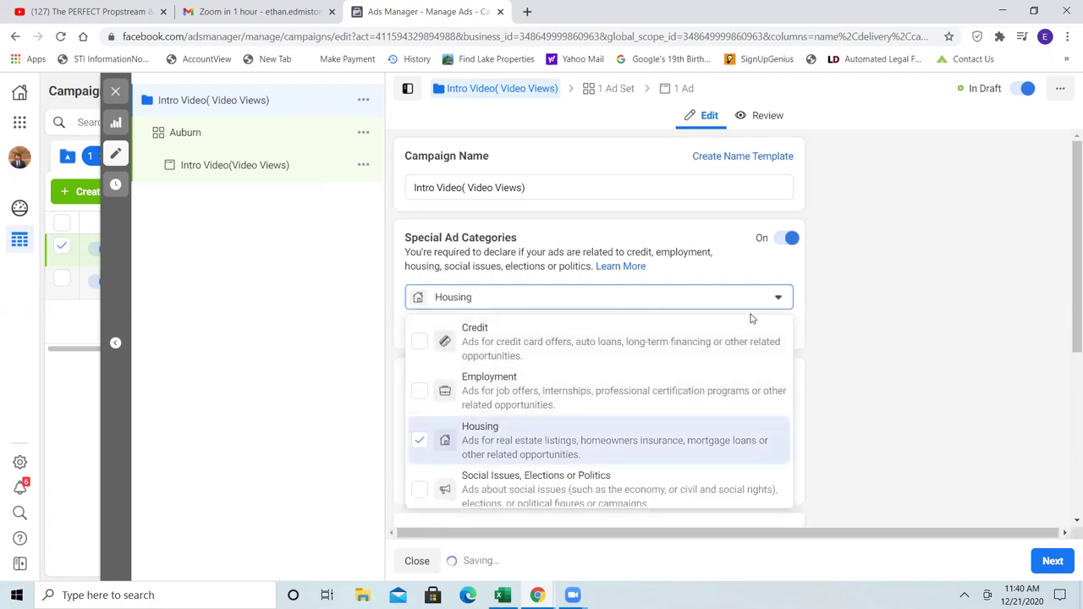
click(777, 299)
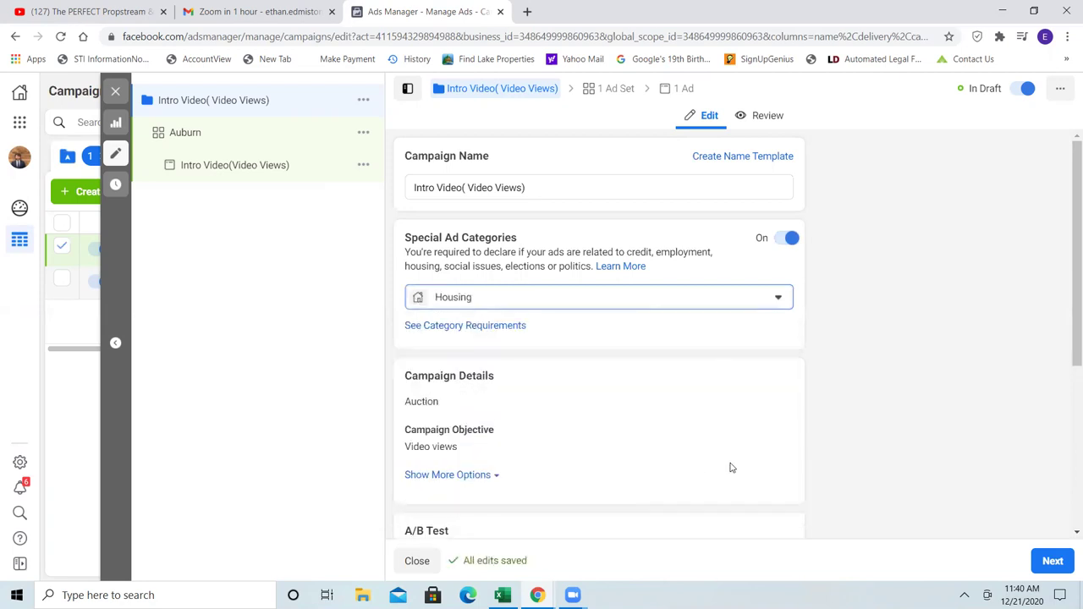
scroll(953, 437, down, 3)
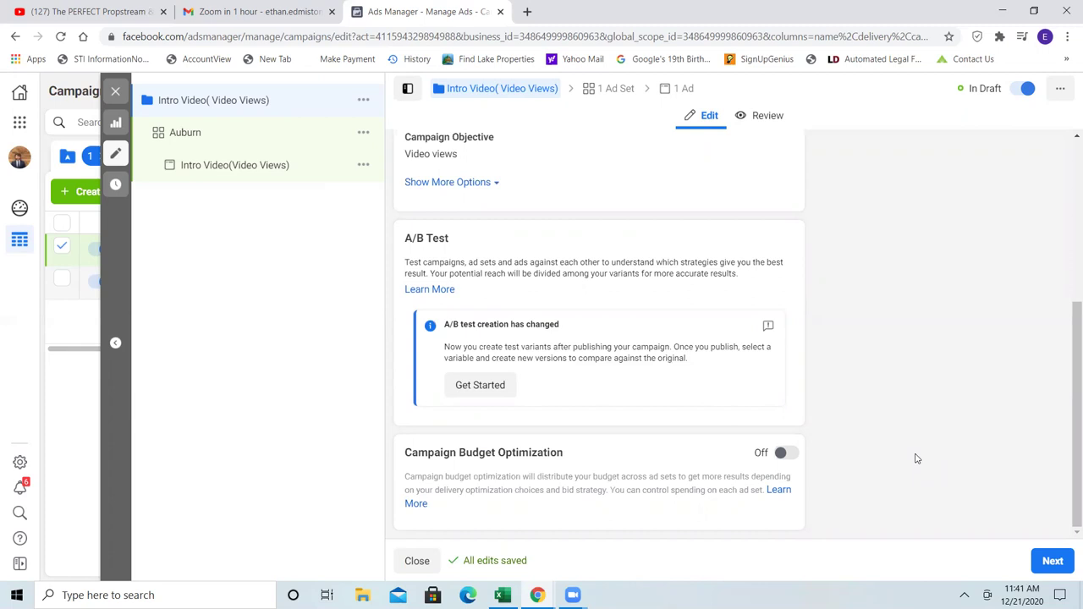
click(1053, 561)
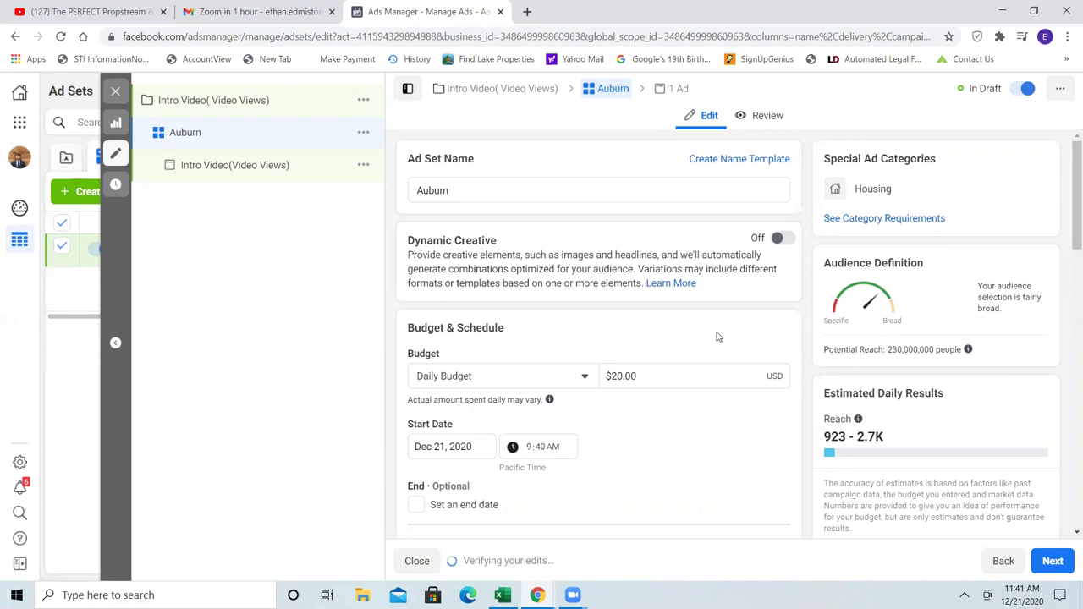
Switch the ad set to a lifetime budget and set the amount to $25.00.
click(575, 381)
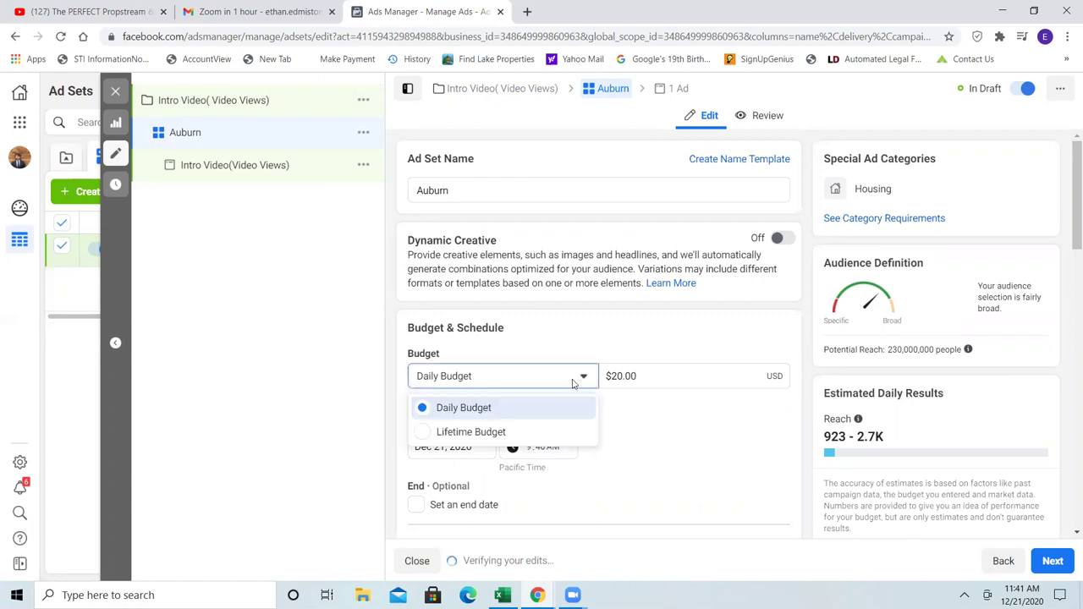
click(512, 432)
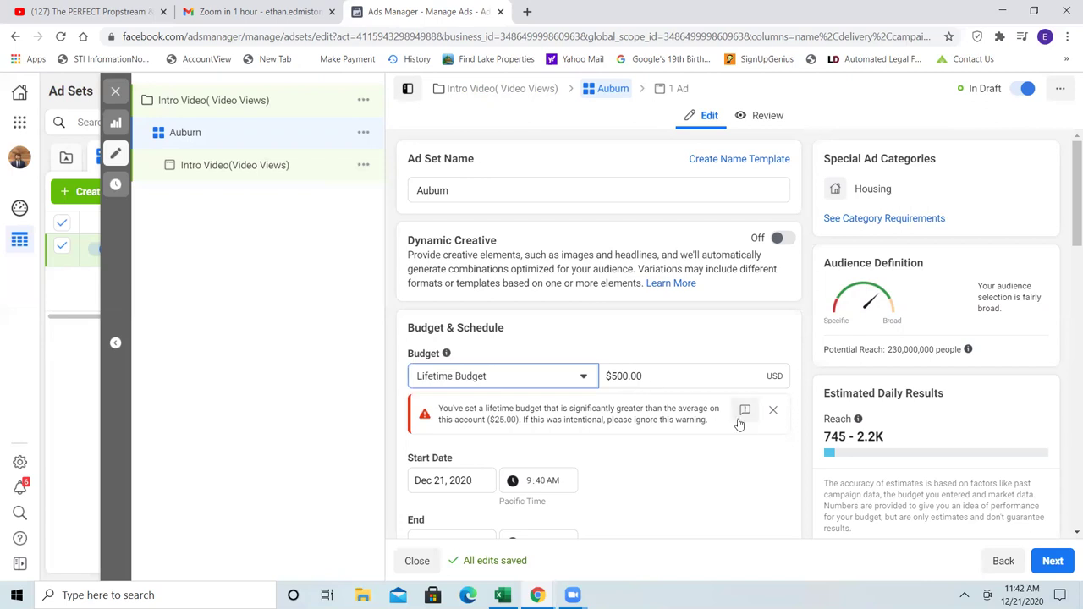
click(772, 410)
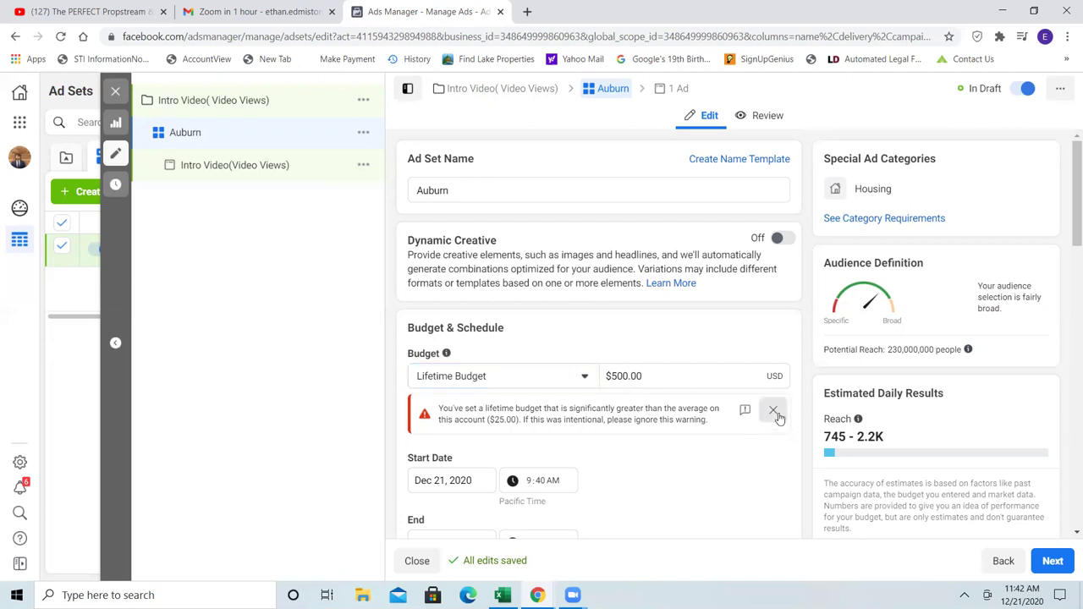
click(626, 377)
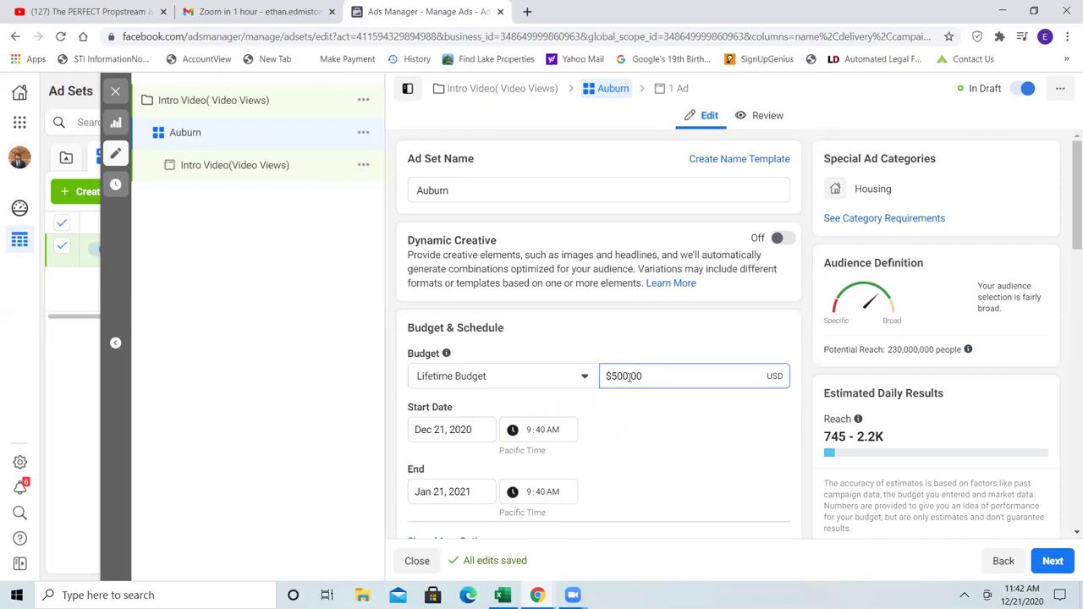
key(BackSpace)
key(BackSpace)
key(BackSpace)
text(25)
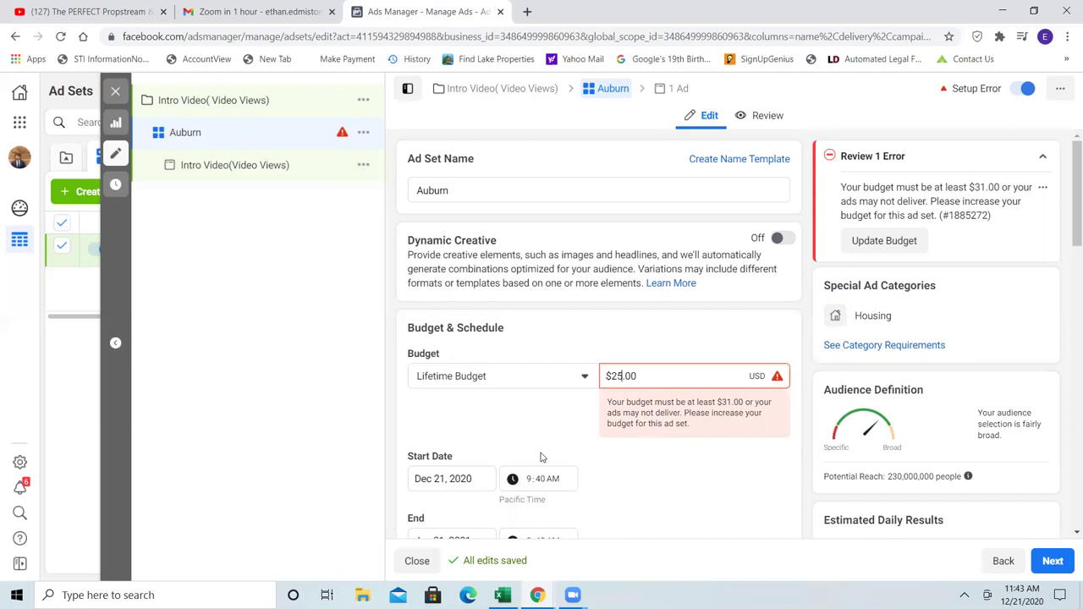
Set the ad set's end date to December 31, 2020.
scroll(542, 457, down, 3)
click(464, 296)
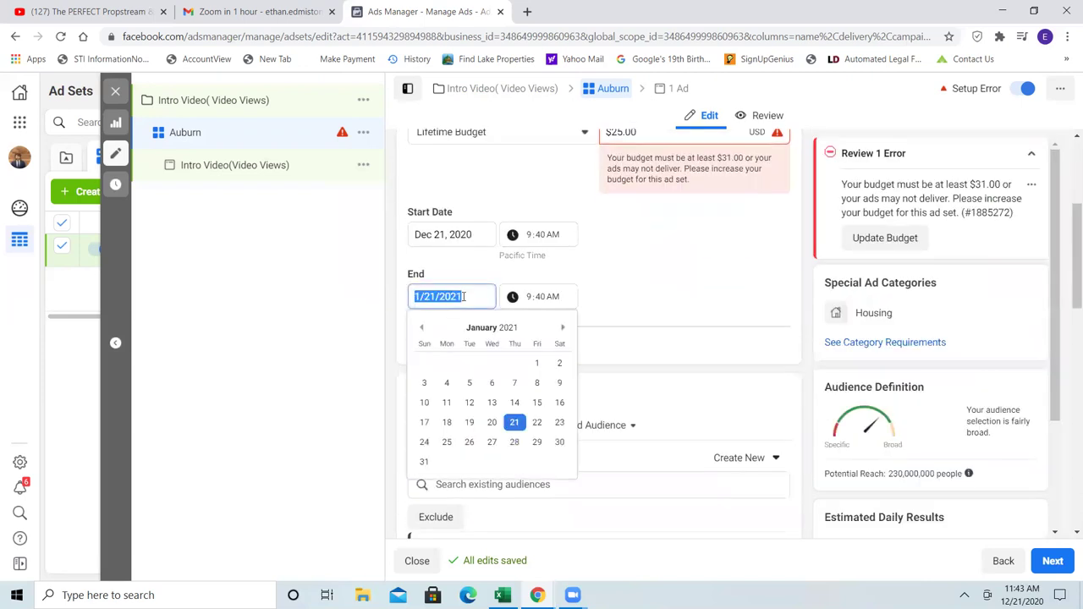
click(423, 328)
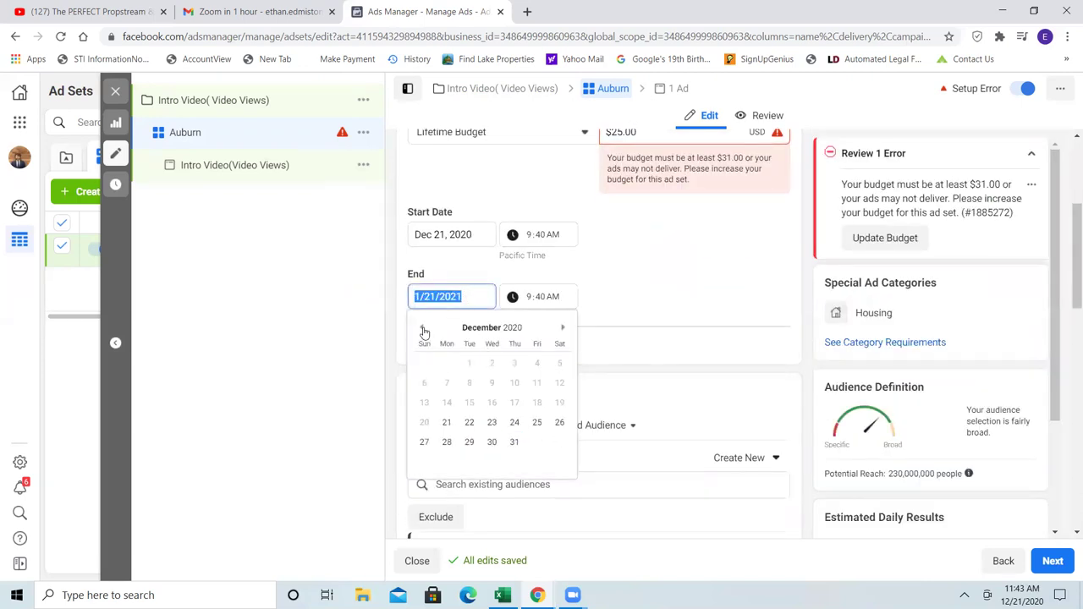
click(513, 442)
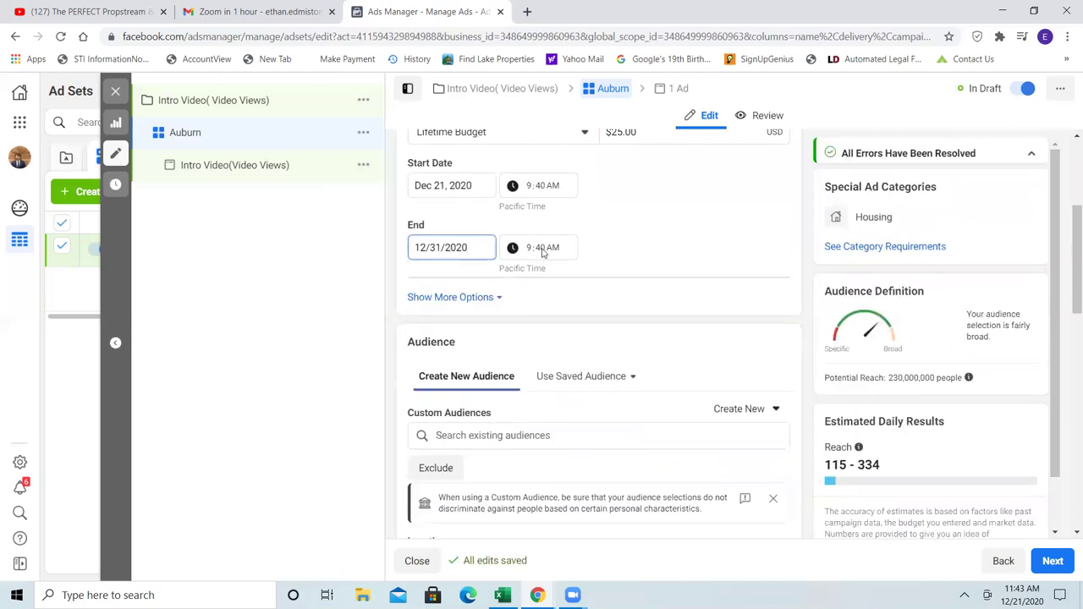
click(543, 251)
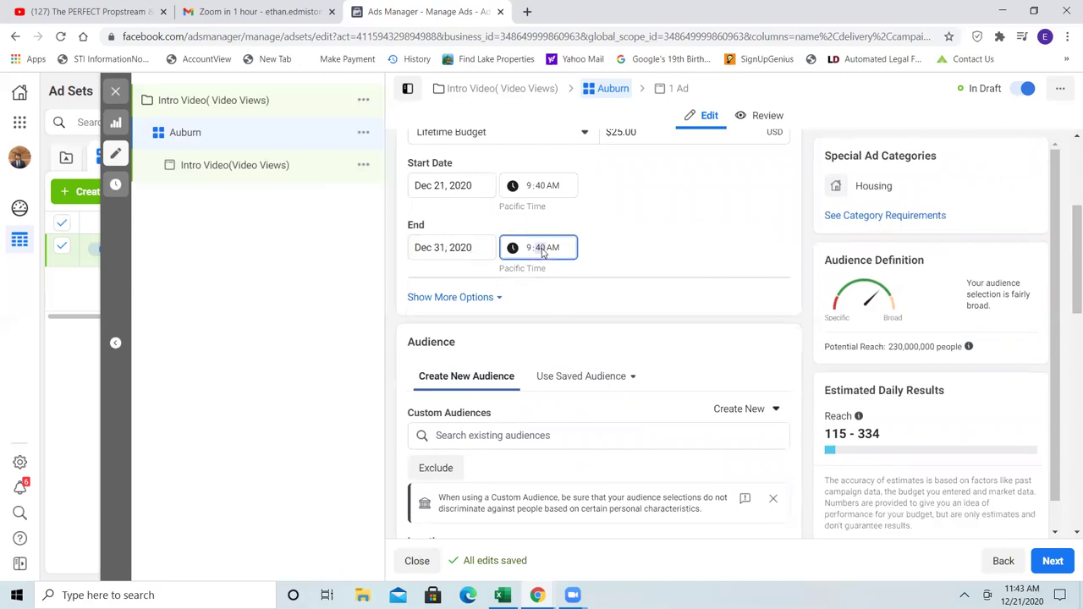
click(481, 185)
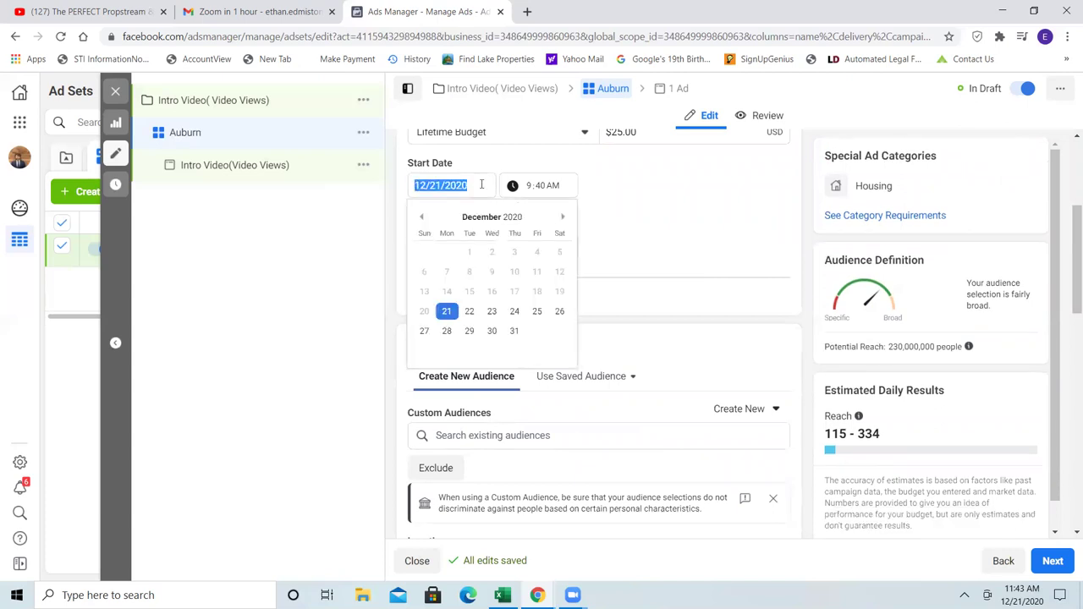
click(481, 184)
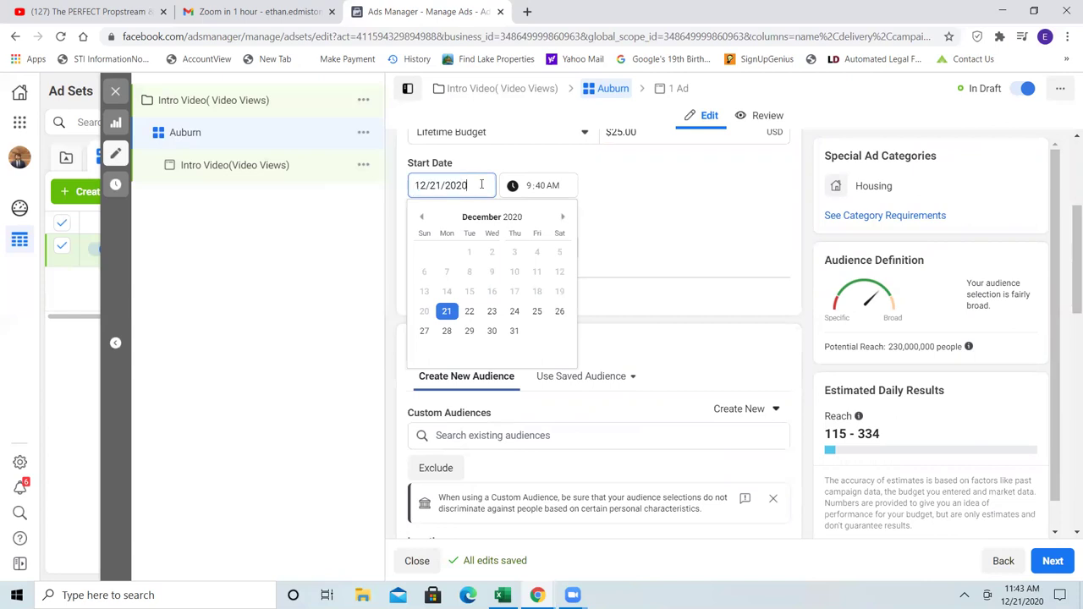
click(534, 184)
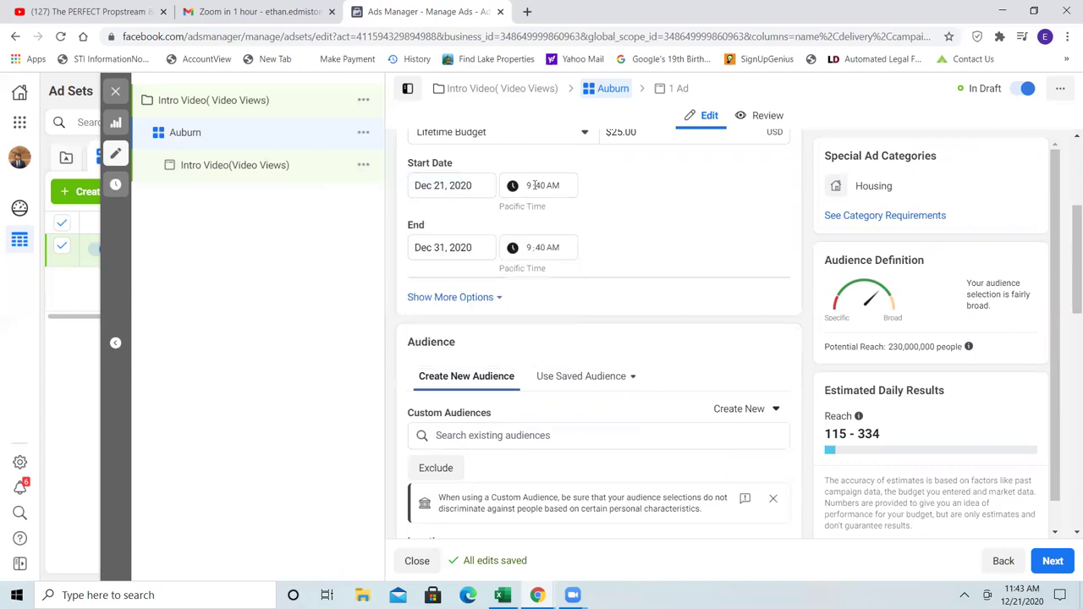
click(542, 189)
click(528, 188)
text(6)
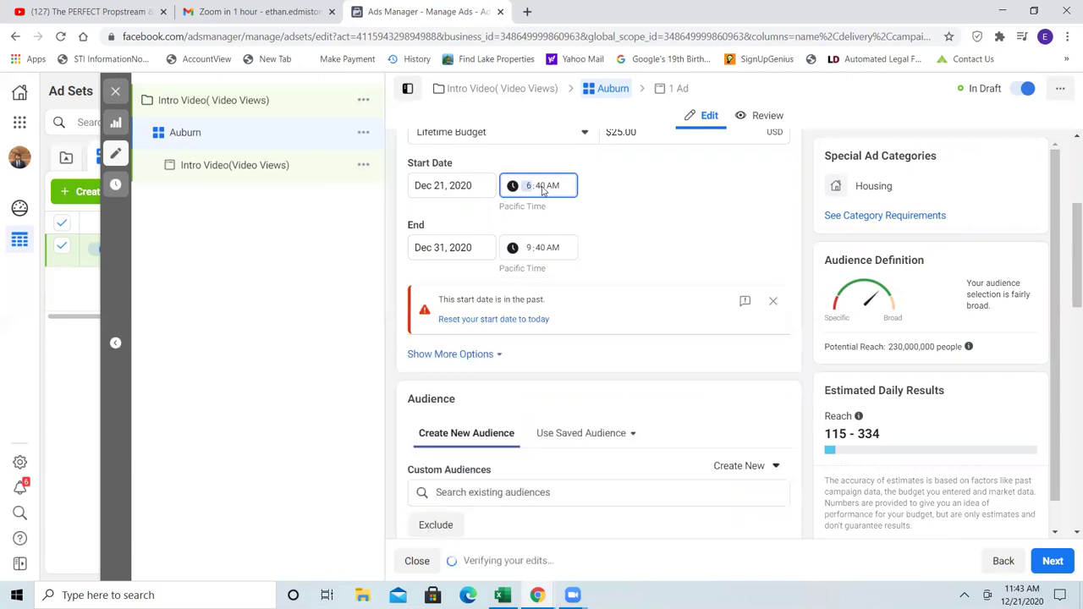
key(BackSpace)
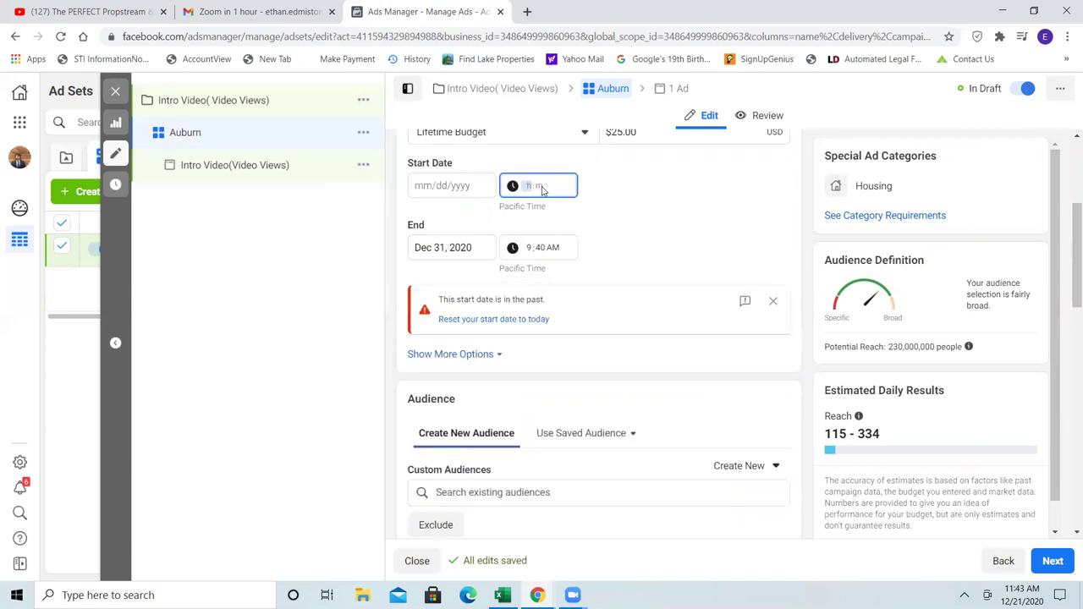
Set the ad set's start time on December 21, 2020 to 4:00 PM.
click(474, 186)
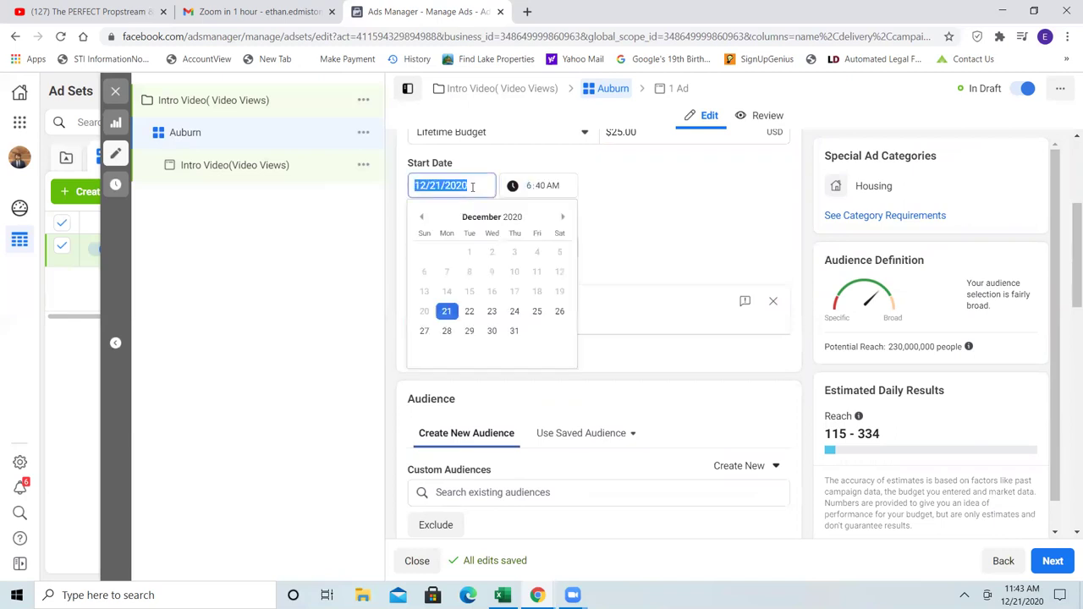
click(532, 187)
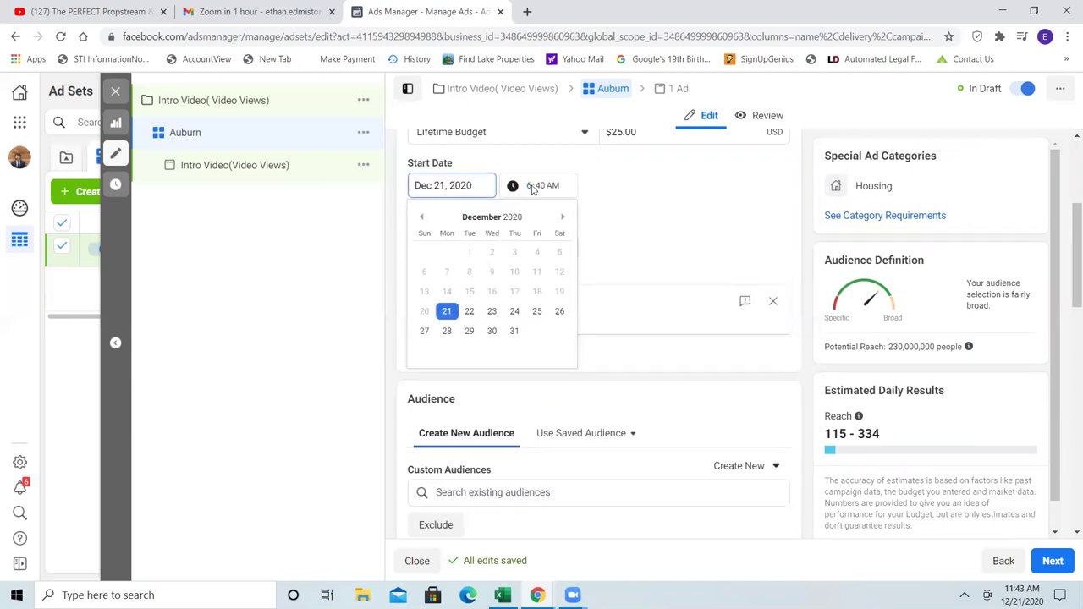
text(4:)
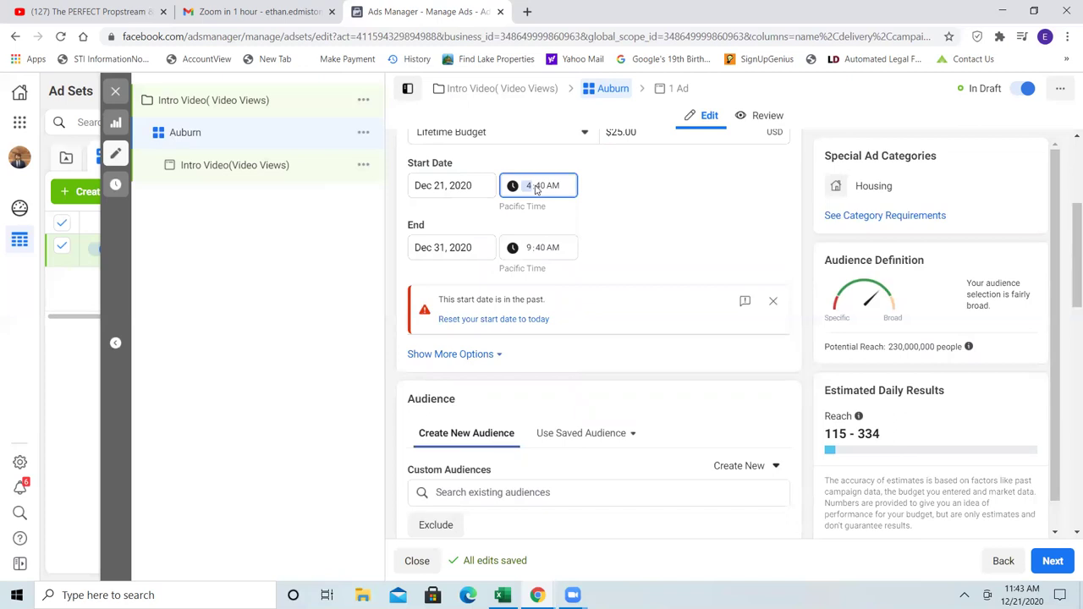
text(00)
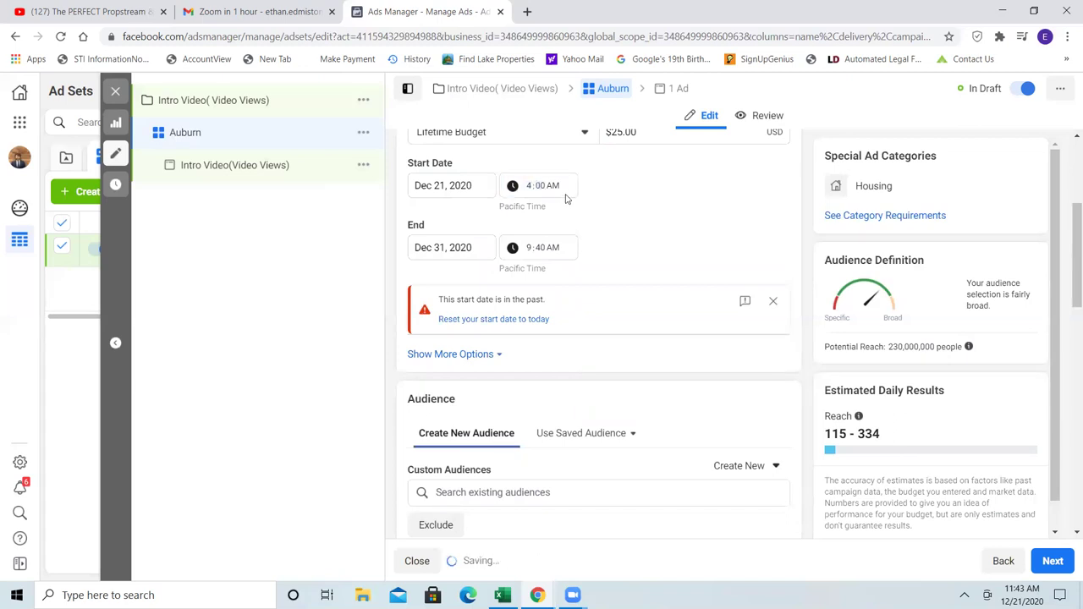
click(557, 186)
text(p)
click(627, 218)
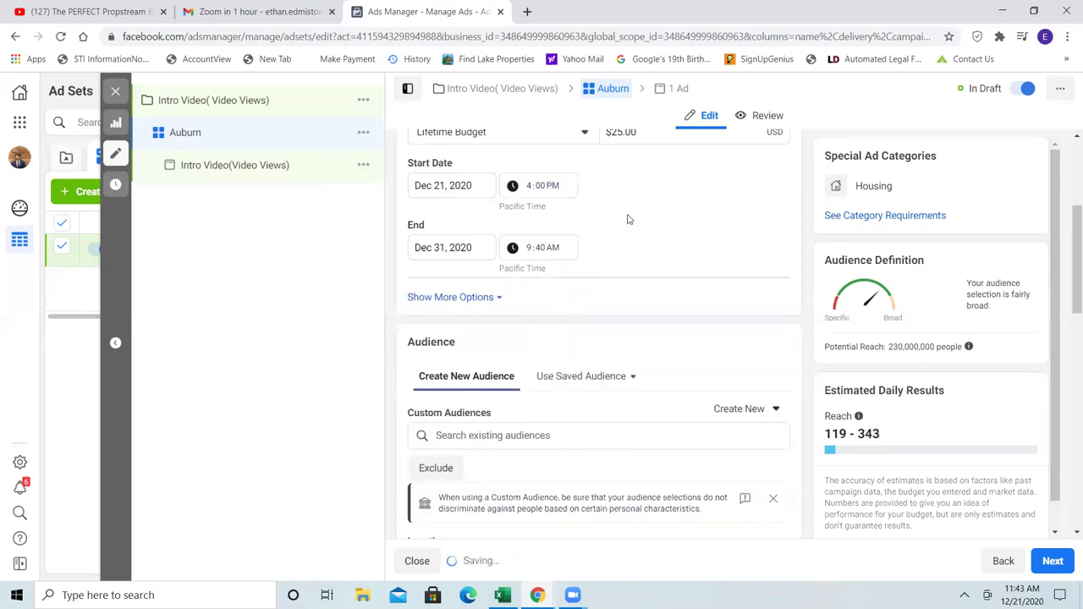
Set the ad set's end time on December 31, 2020 to 4:00 PM.
click(531, 254)
text(4)
click(544, 251)
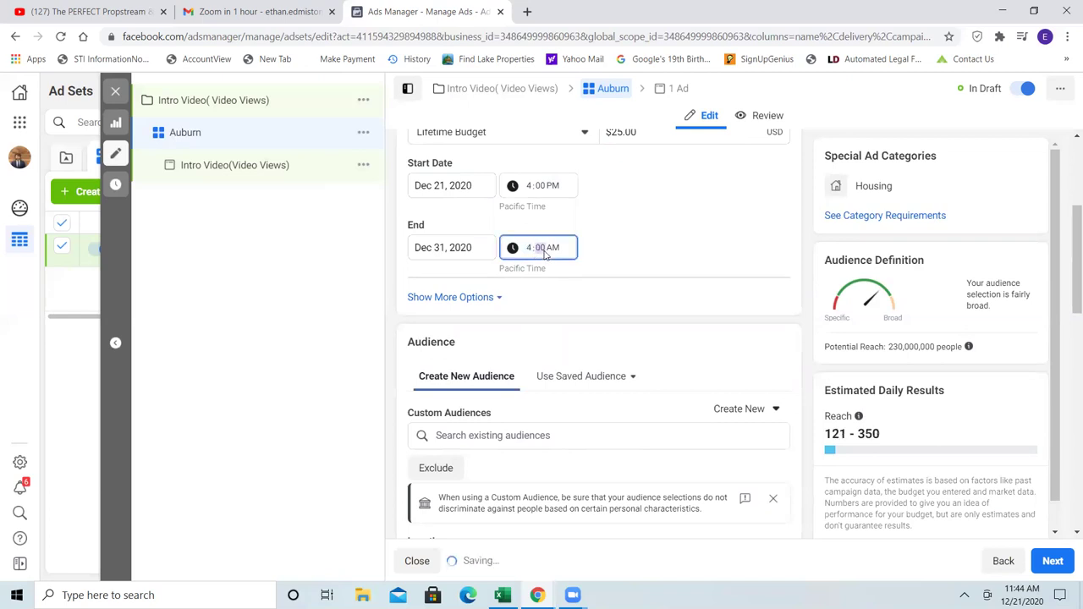
click(554, 248)
click(602, 261)
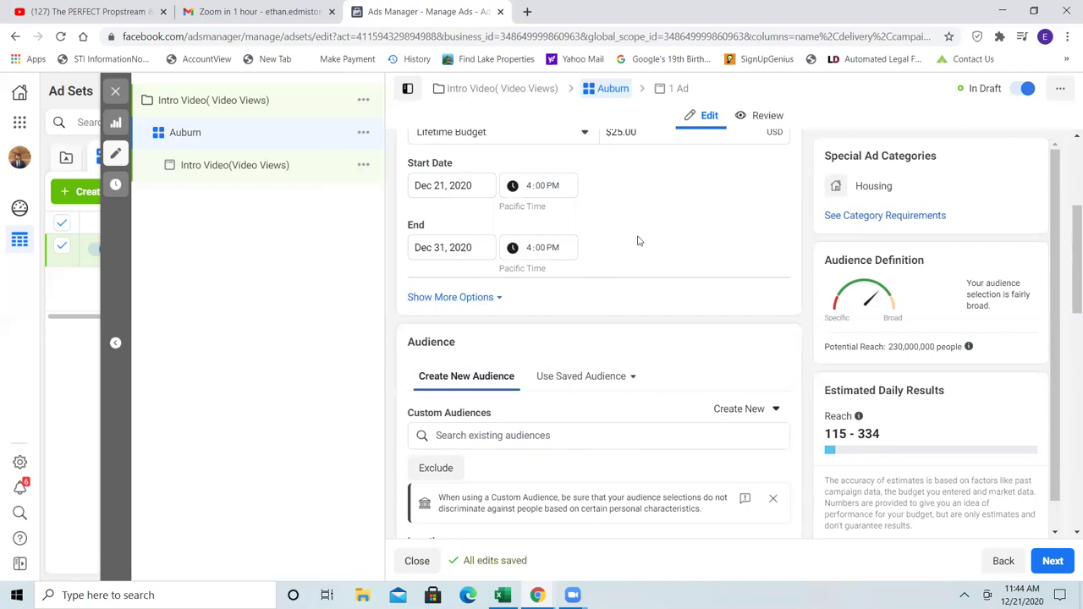
Review the ad set's budget and schedule, and look over its audience settings.
scroll(638, 240, up, 3)
scroll(638, 239, down, 5)
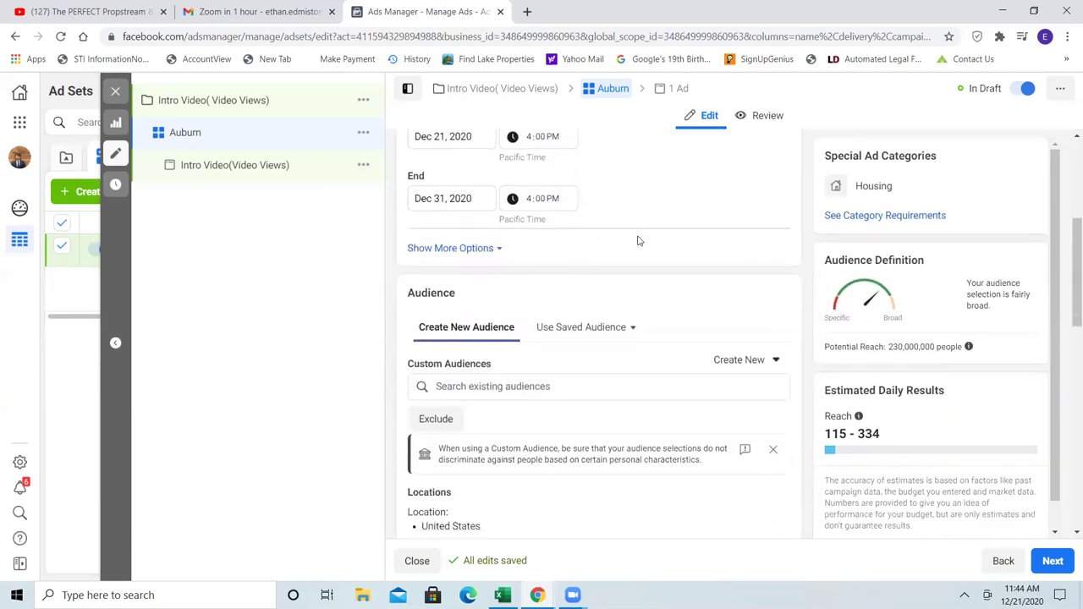
scroll(638, 240, up, 3)
scroll(638, 239, up, 1)
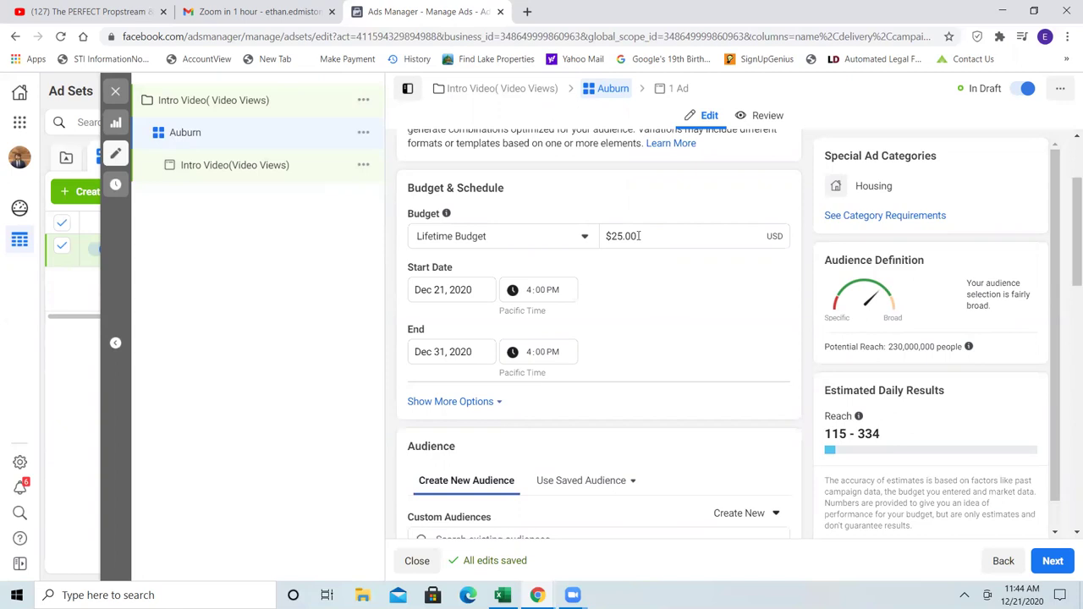
scroll(718, 421, down, 2)
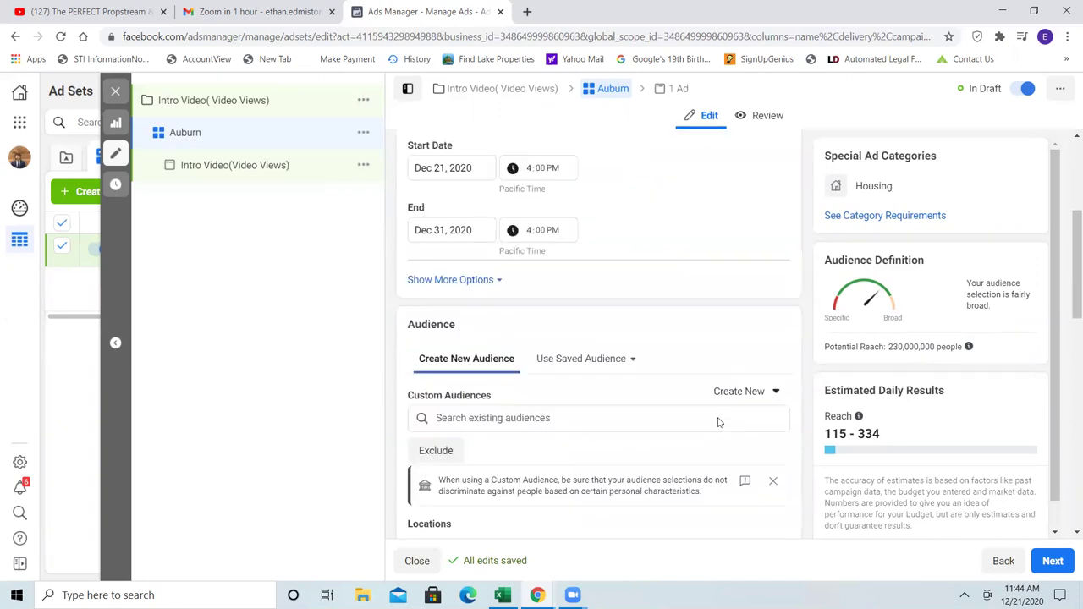
scroll(718, 422, down, 1)
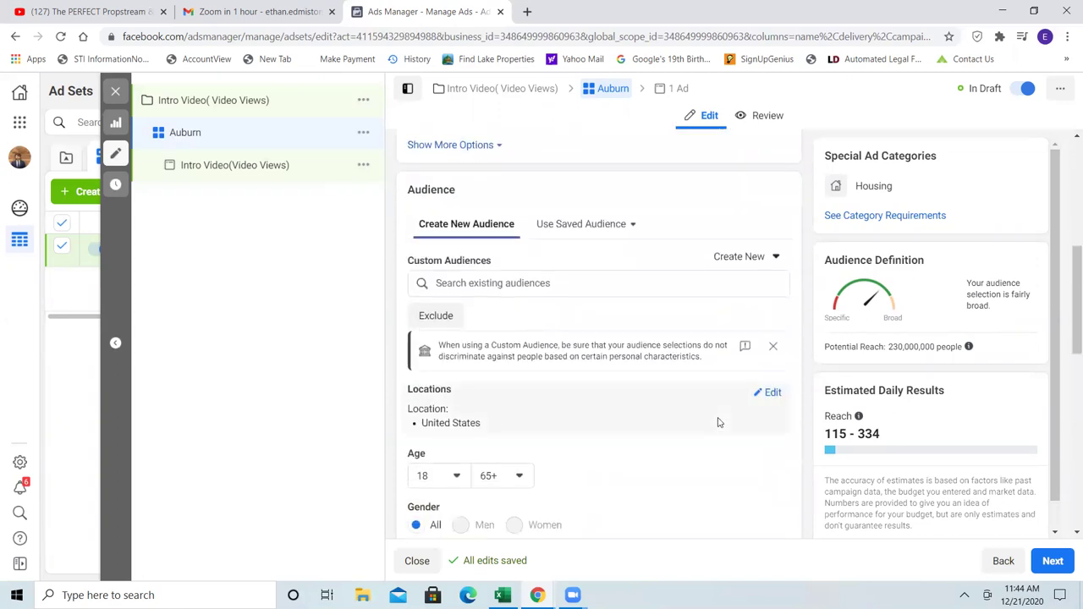
scroll(718, 422, down, 1)
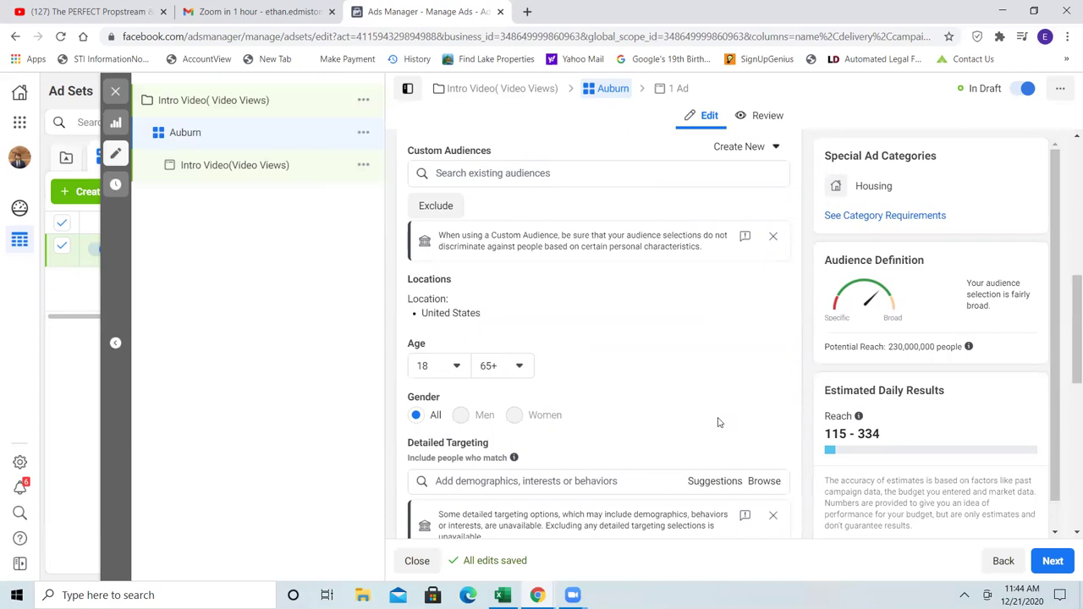
scroll(718, 422, up, 1)
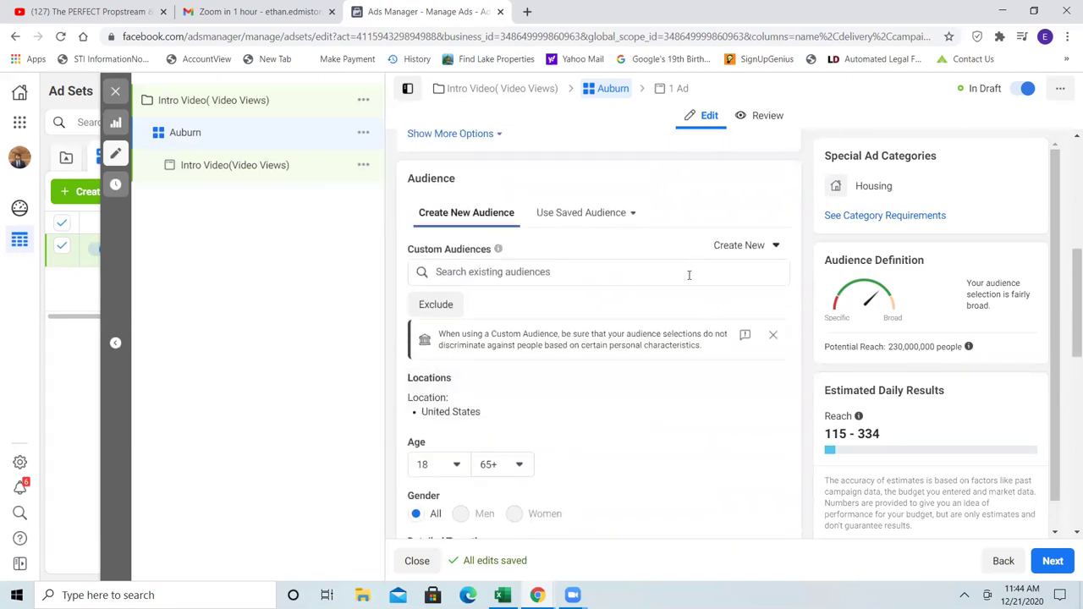
View the existing custom audiences available for inclusion, and reveal the exclusion field to view those available for exclusion.
click(636, 279)
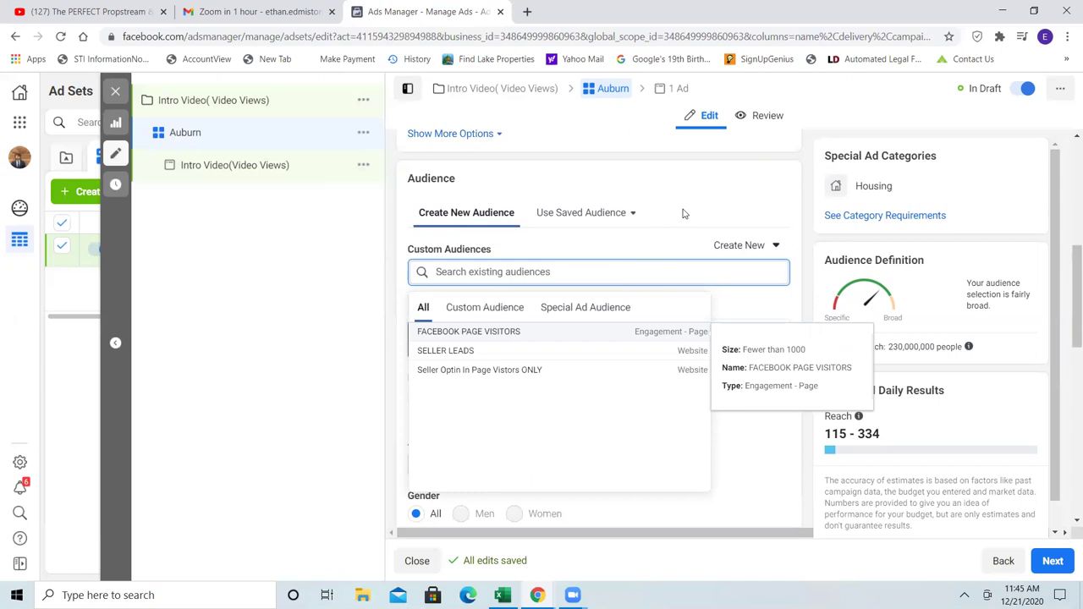
click(684, 213)
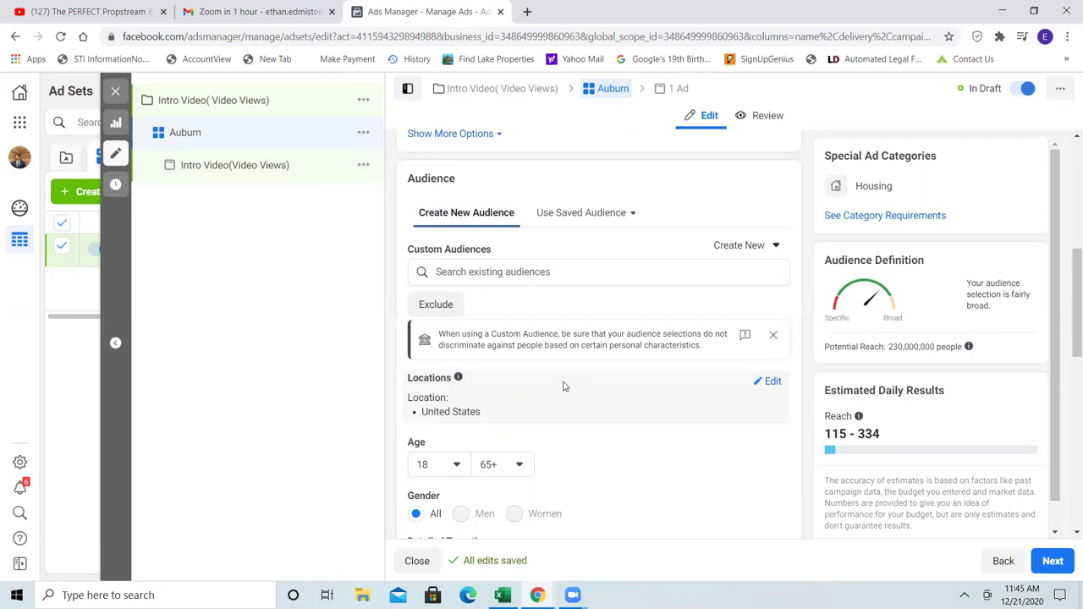
click(438, 305)
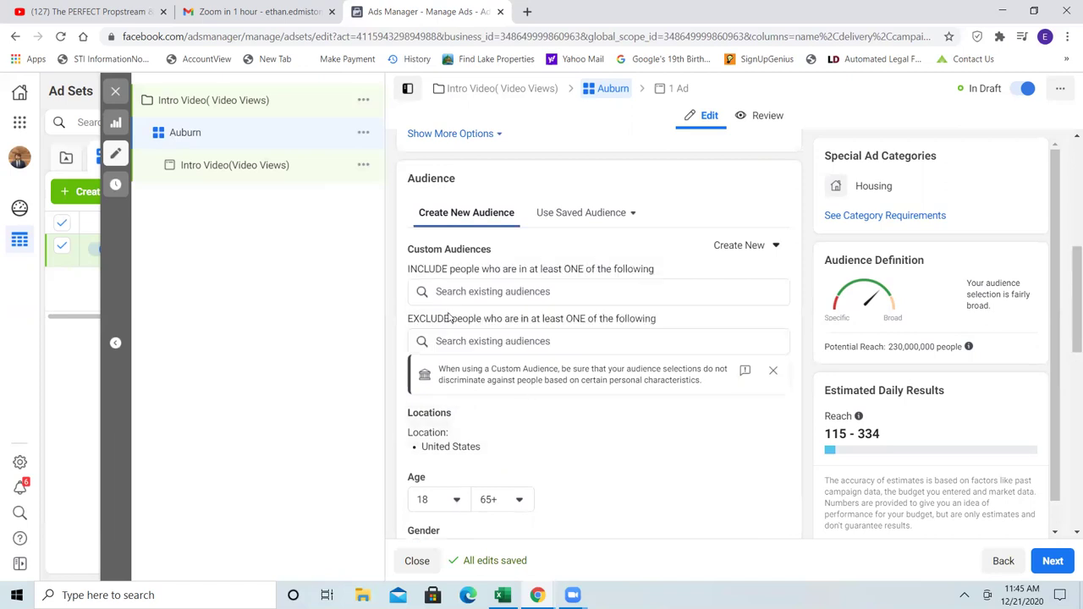
click(464, 341)
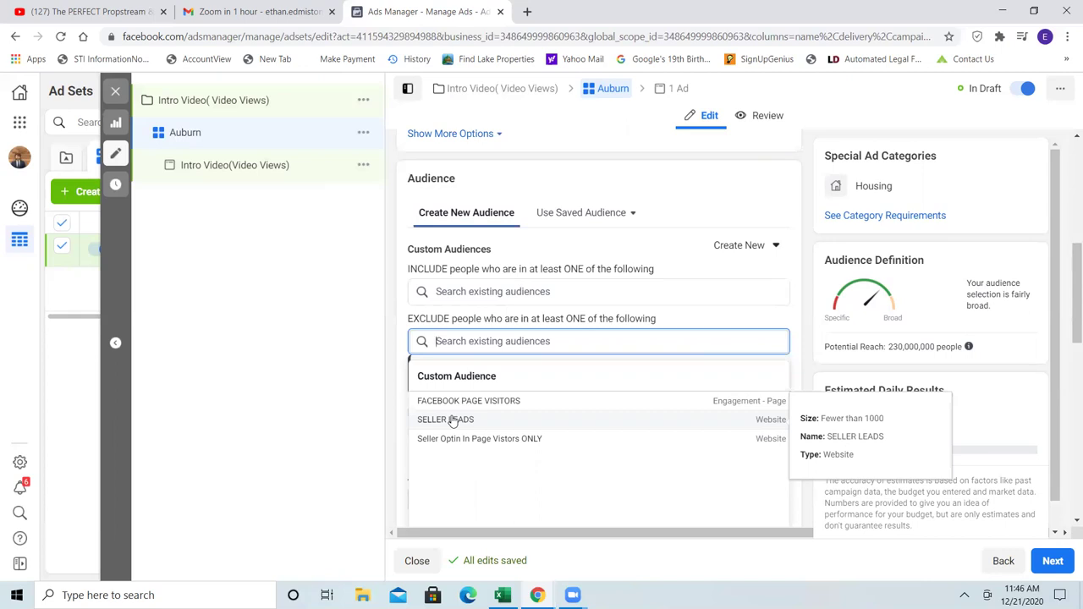
click(703, 328)
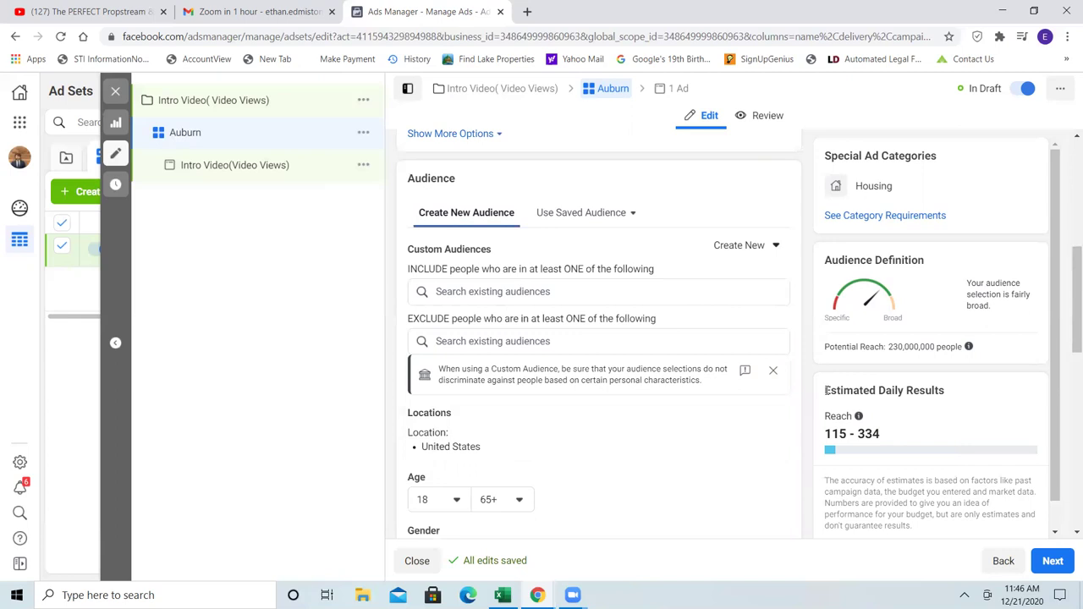
Replace the United States with the city of Auburn, Alabama as the audience location.
click(773, 418)
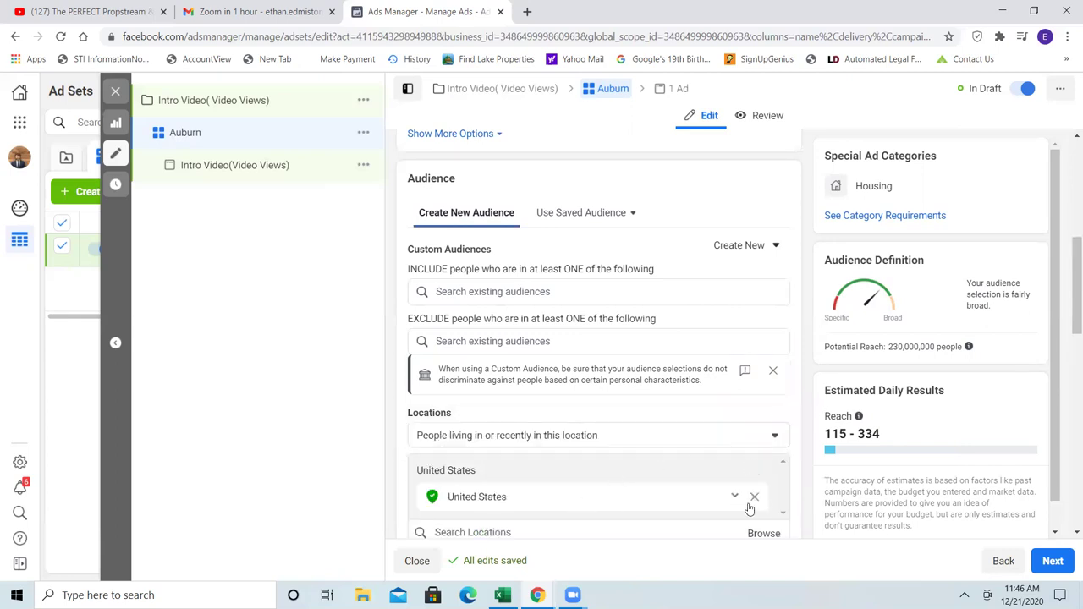
click(754, 497)
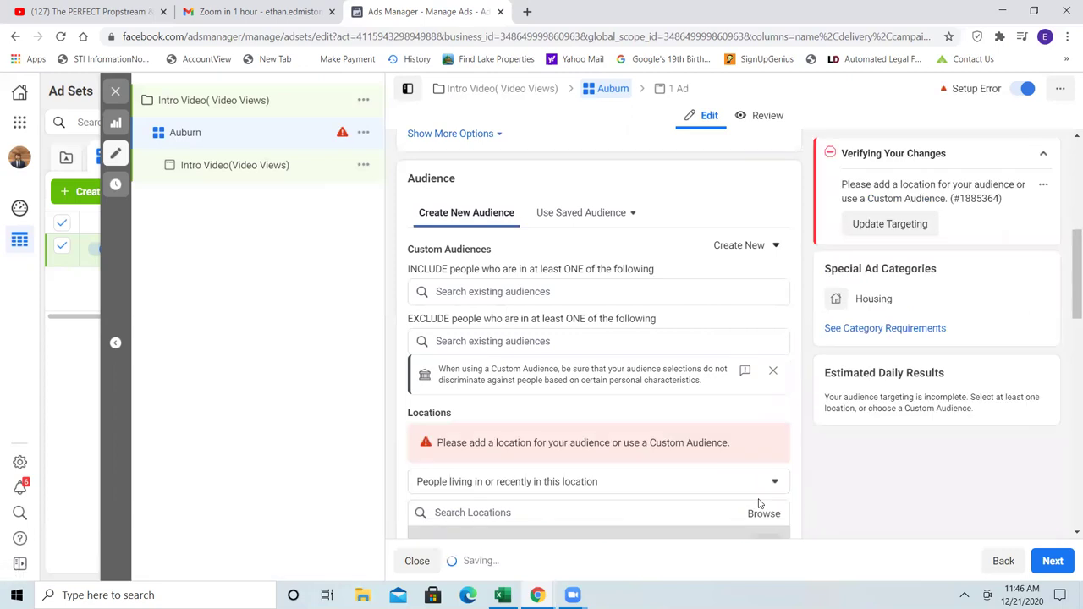
click(471, 513)
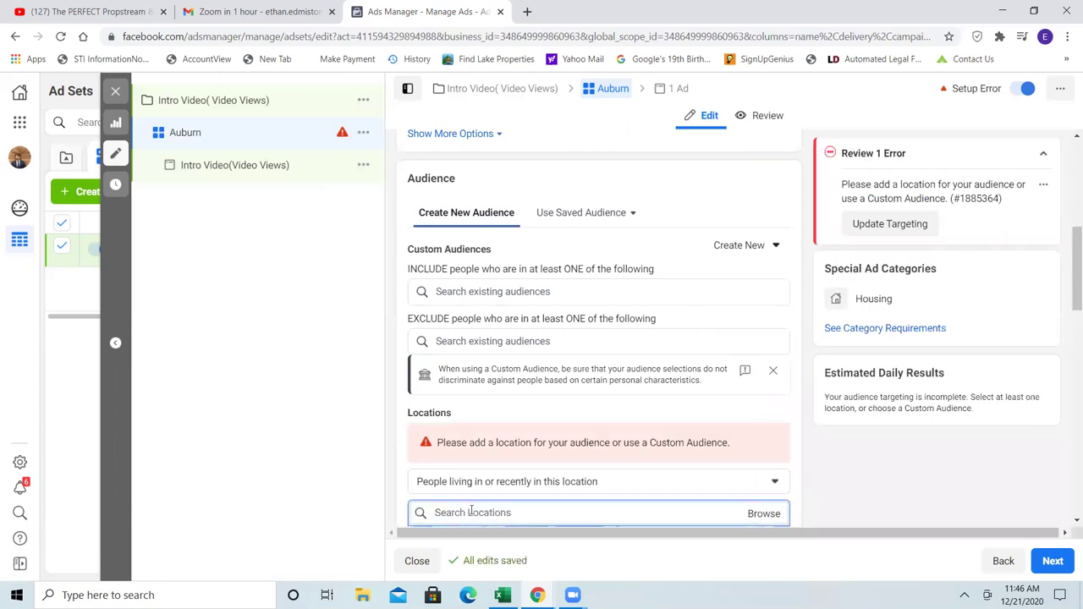
text(auburn al)
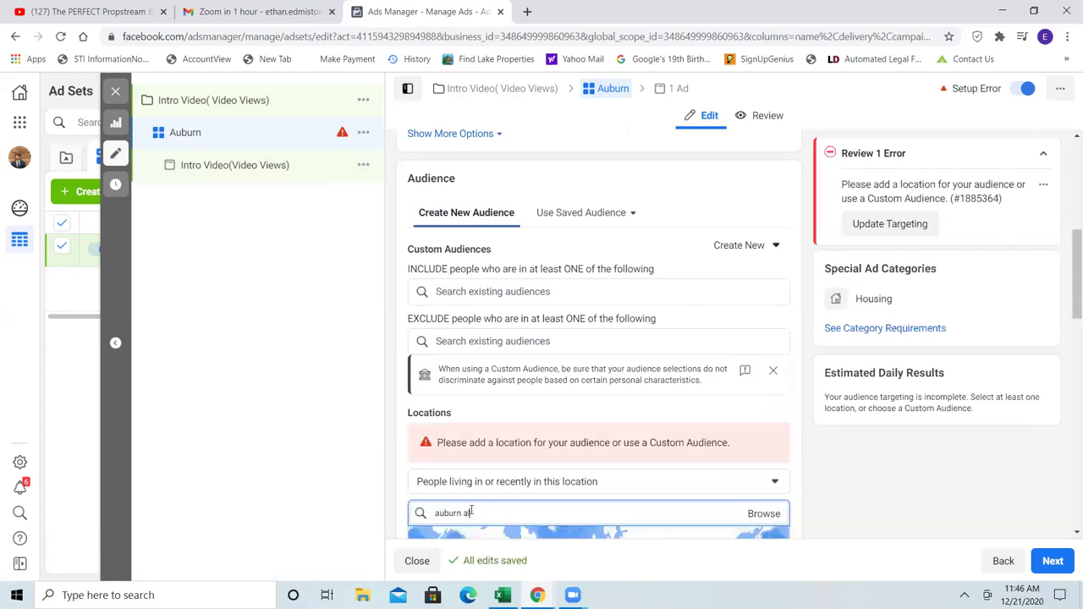
scroll(602, 466, down, 2)
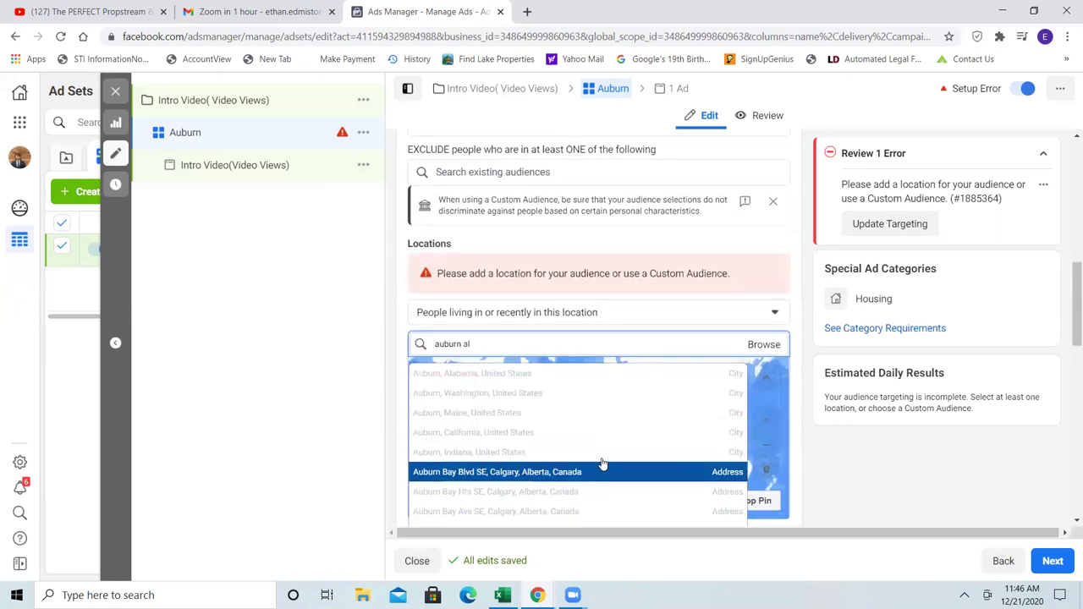
click(566, 373)
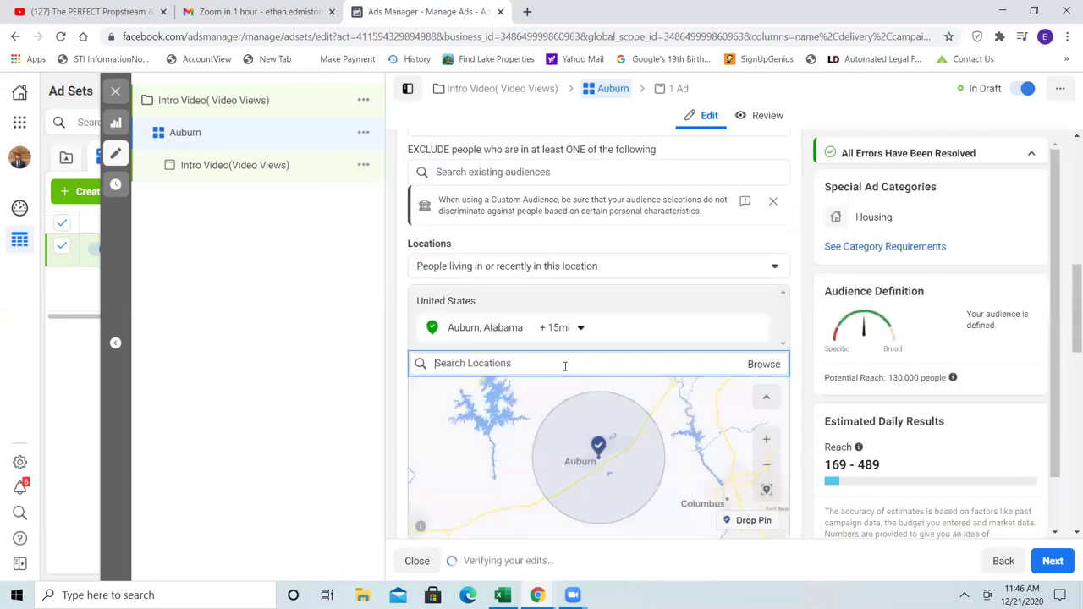
Extend the radius around Auburn, Alabama to 50 mi.
click(584, 328)
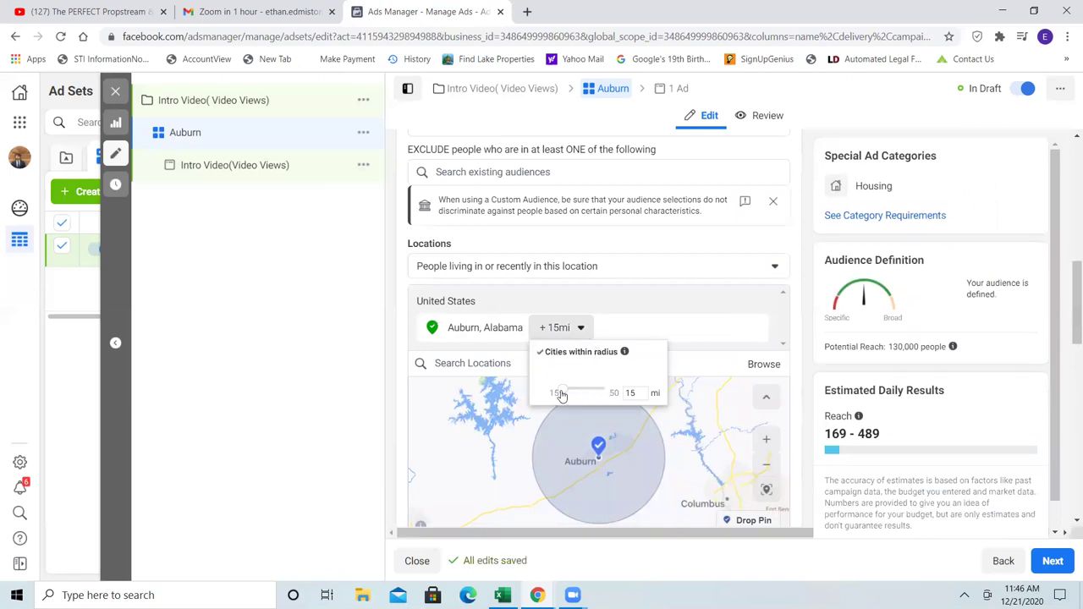
drag(567, 395, 612, 394)
click(672, 370)
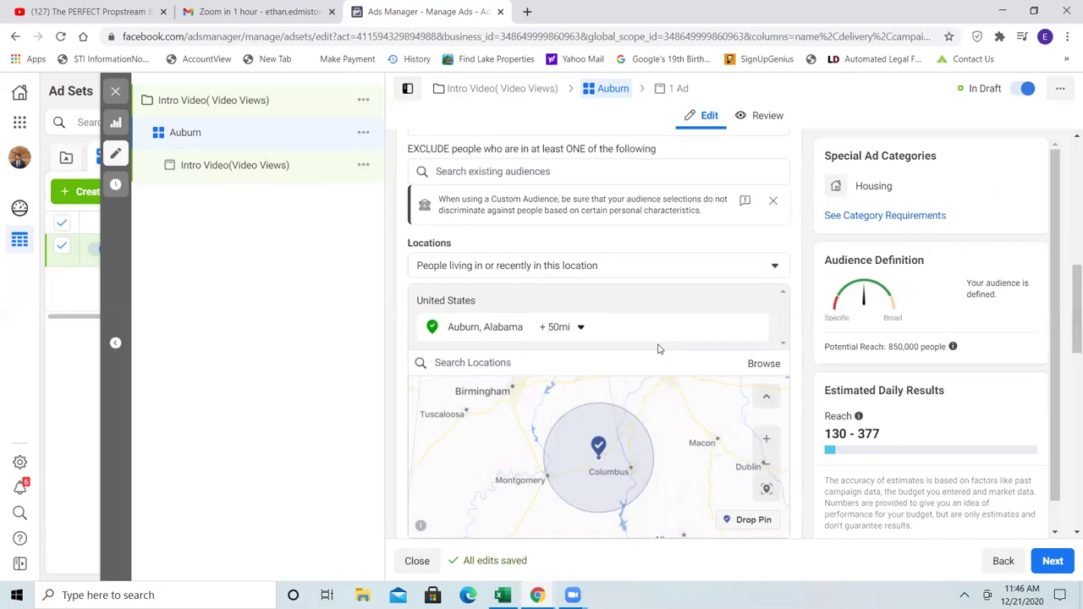
Show the additional audience options and examine the placements and optimization and delivery settings.
scroll(660, 349, down, 5)
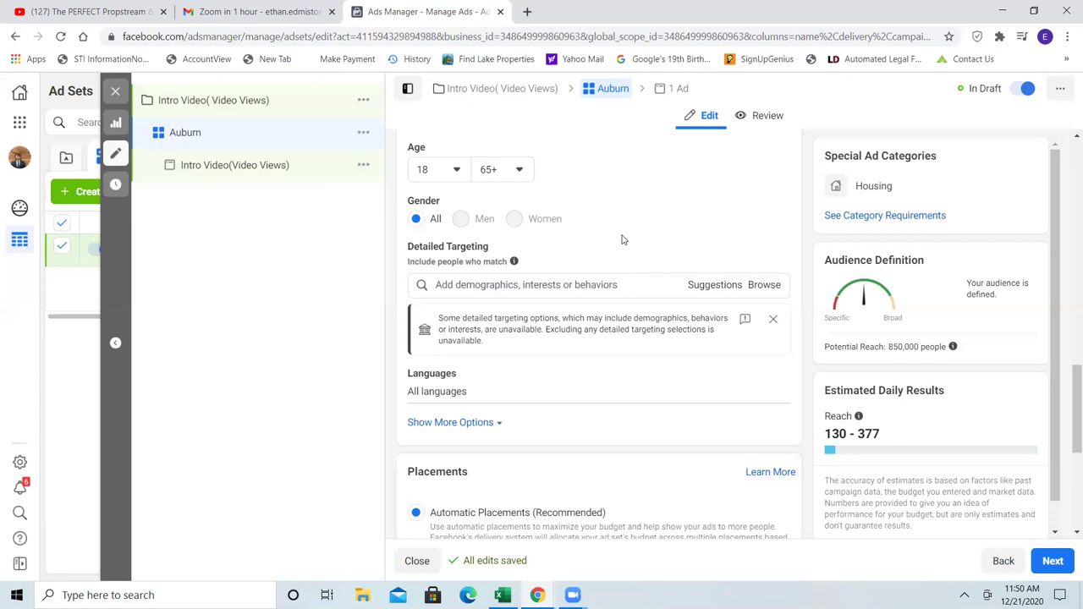
click(483, 423)
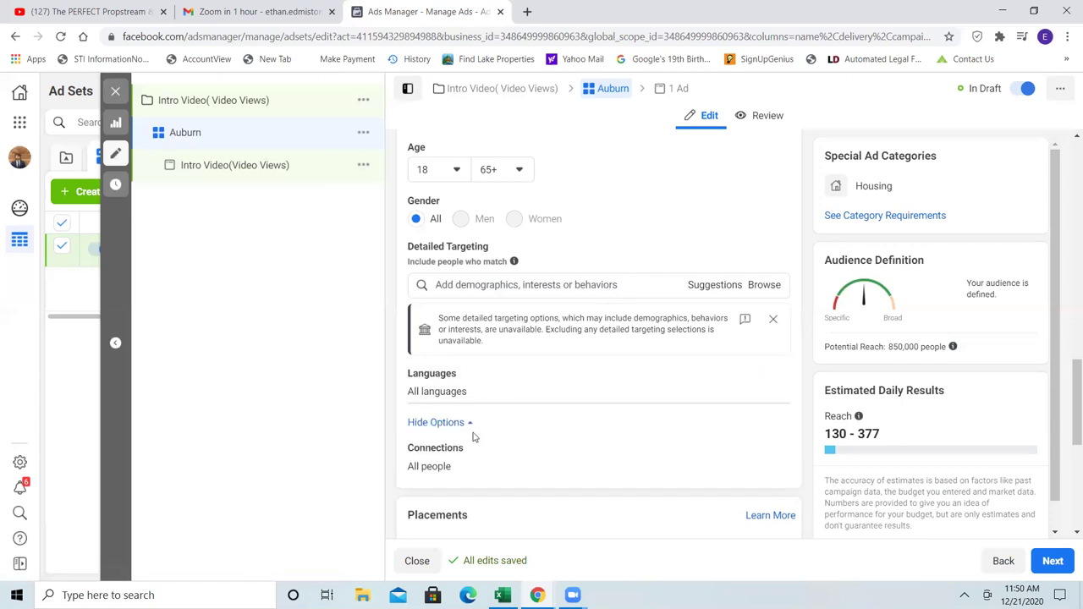
scroll(523, 438, down, 4)
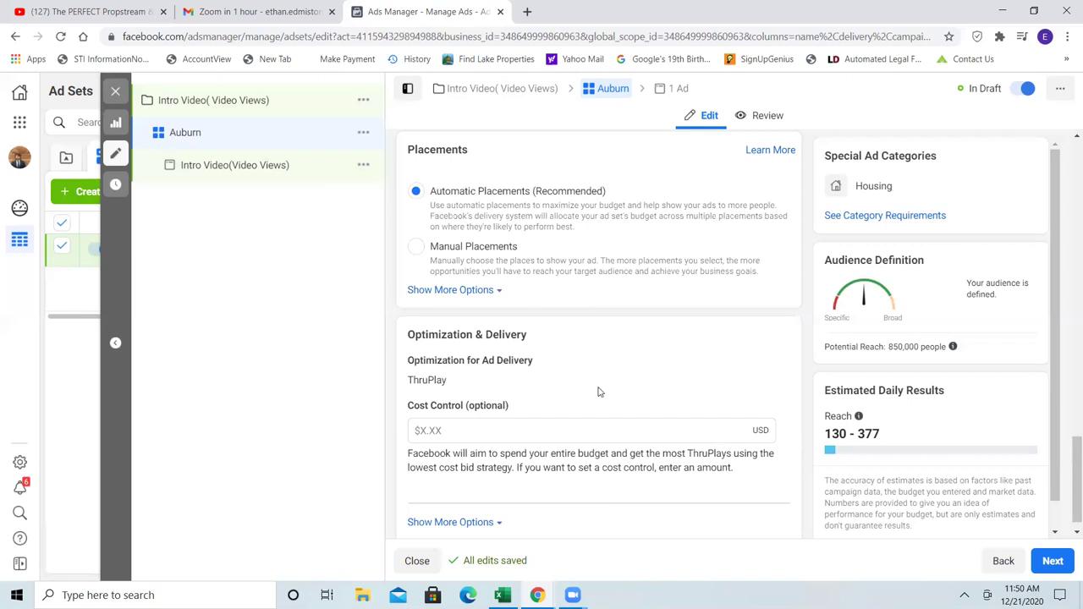
Switch the ad set to manual placements and exclude the Instagram, Messenger and Audience Network platforms, leaving only Facebook.
click(415, 248)
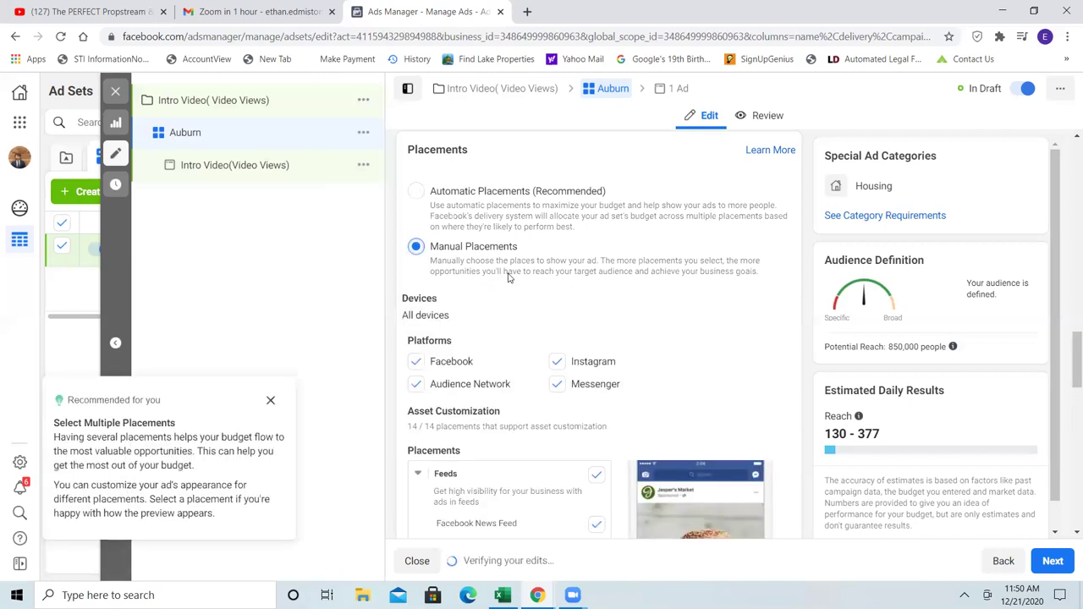
click(271, 400)
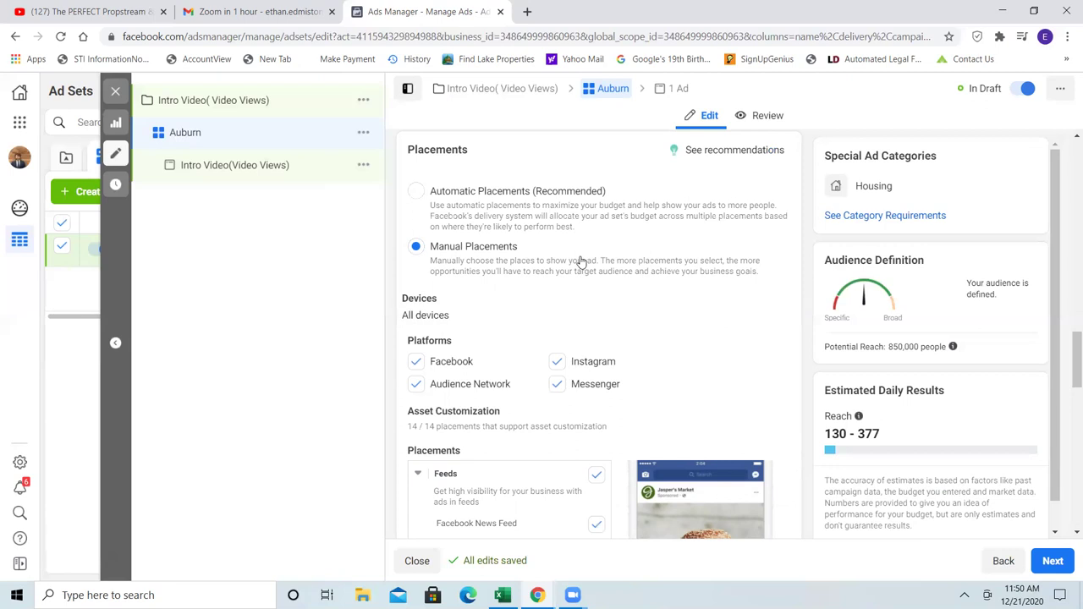
click(561, 363)
click(558, 386)
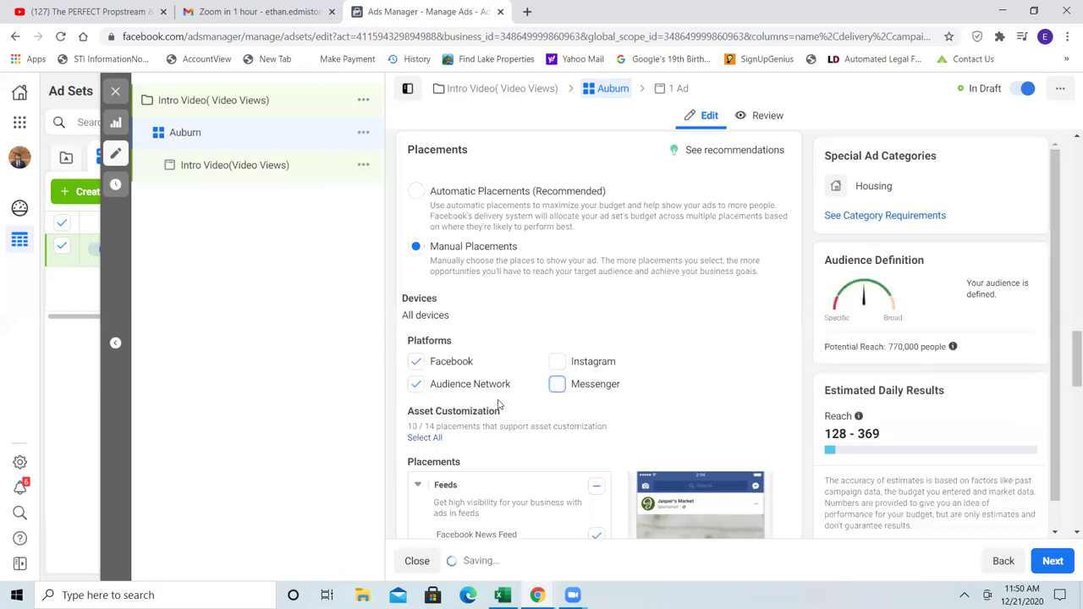
click(439, 392)
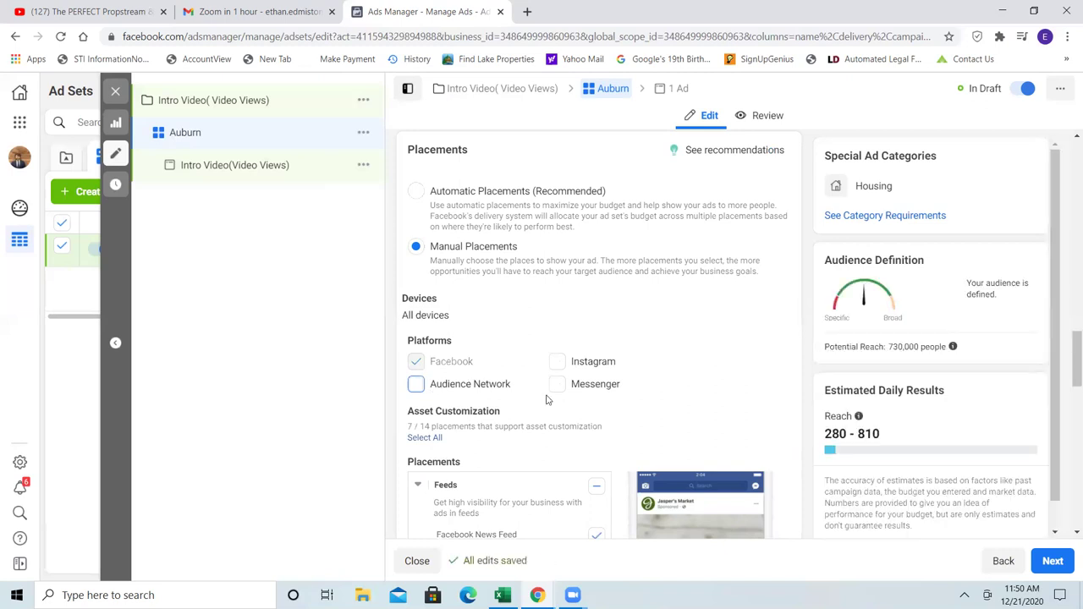
Exclude Facebook Marketplace, Facebook Video Feeds and Facebook Stories from the ad set's placements.
scroll(550, 402, down, 3)
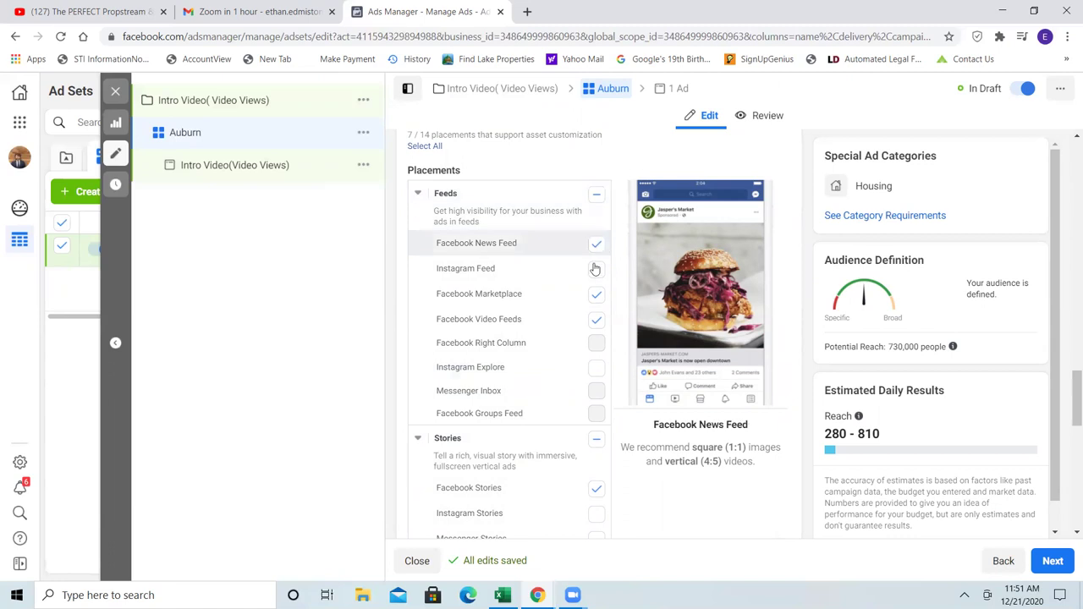
click(596, 296)
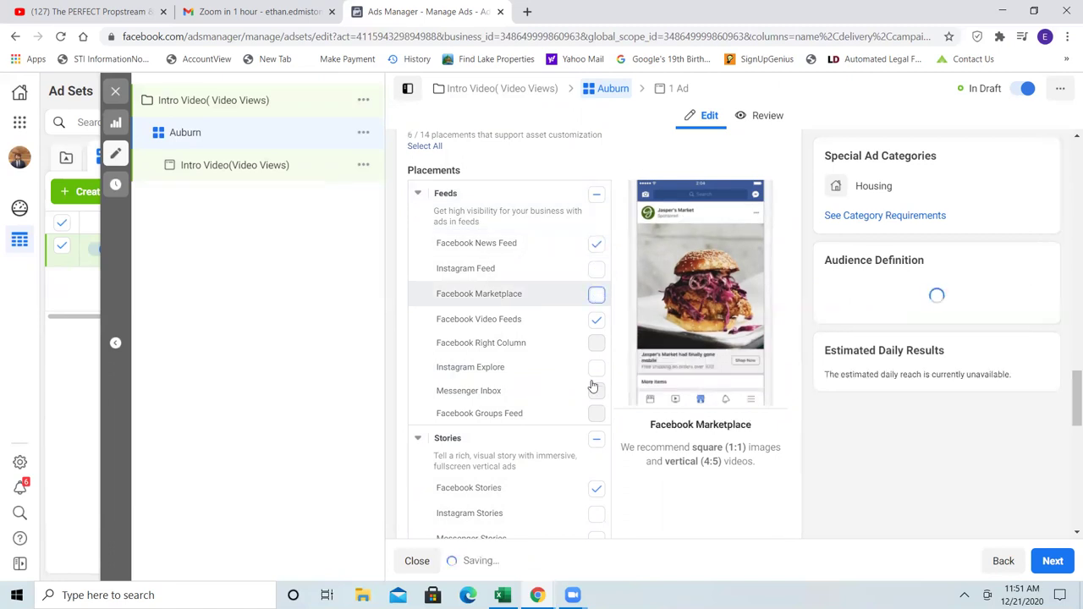
click(597, 320)
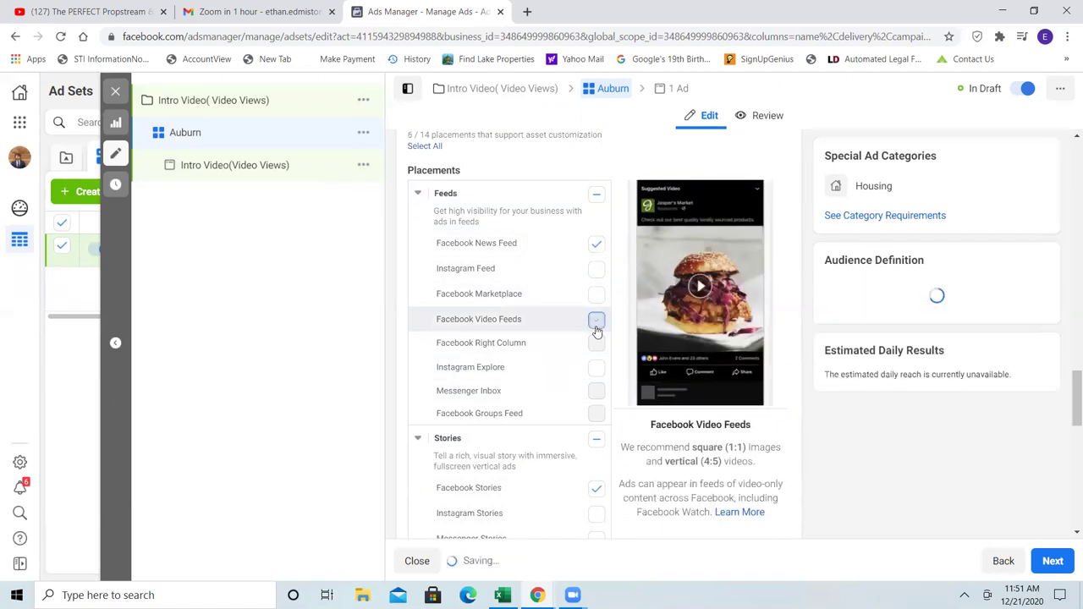
click(596, 491)
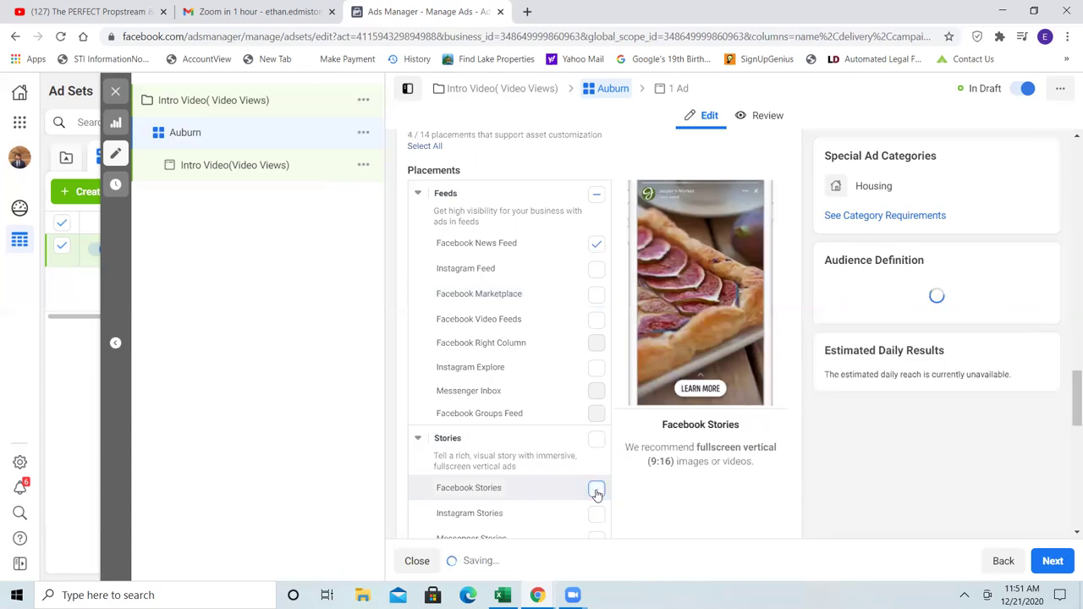
Exclude the In-Article, Search and In-Stream placement groups so that only Facebook News Feed is kept.
scroll(554, 483, down, 5)
scroll(554, 484, down, 2)
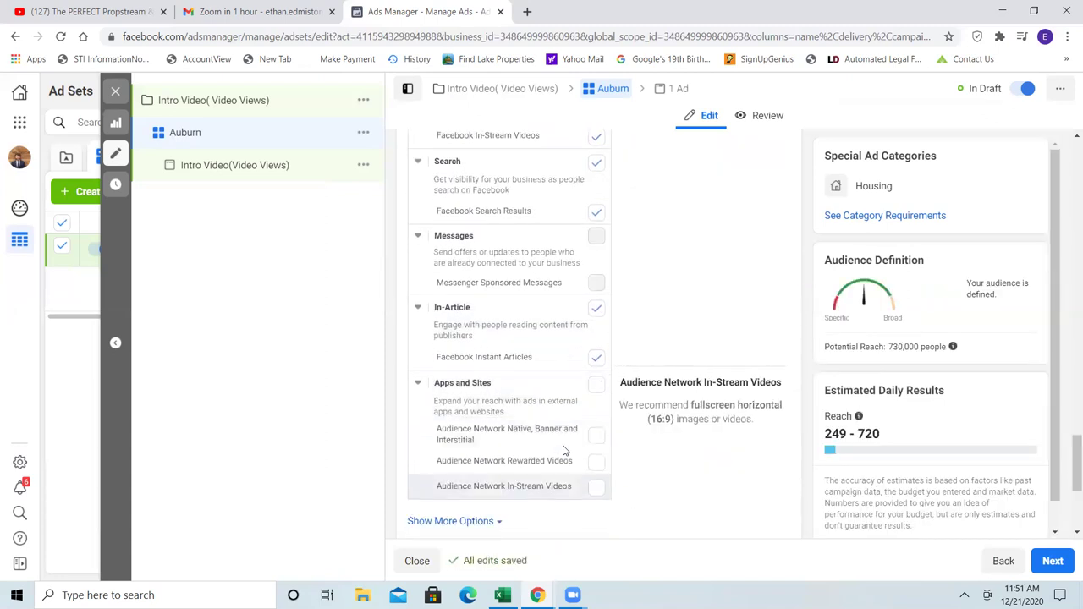
click(597, 306)
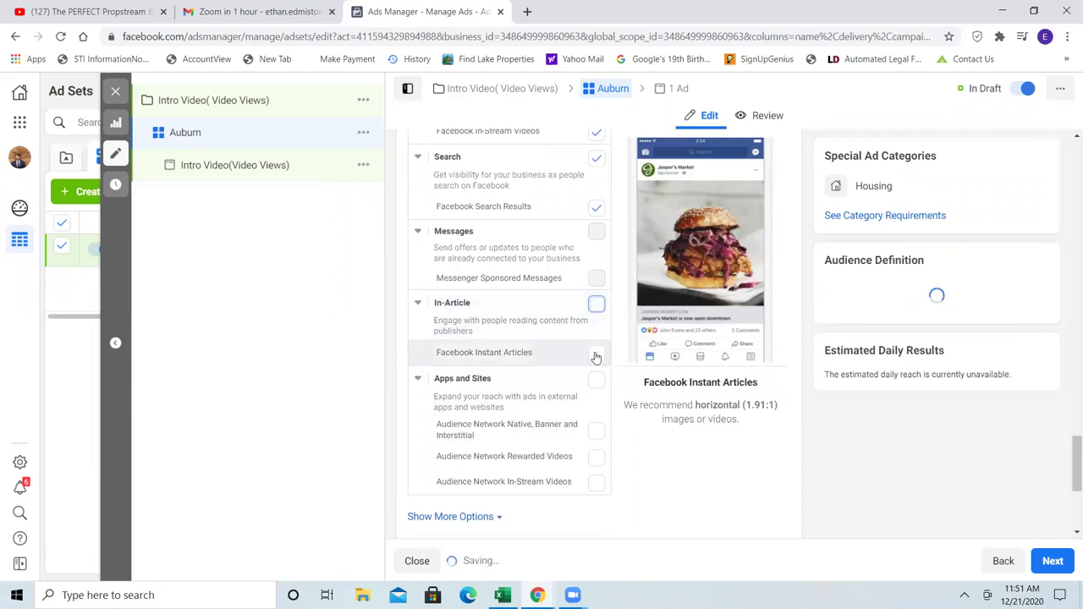
click(598, 159)
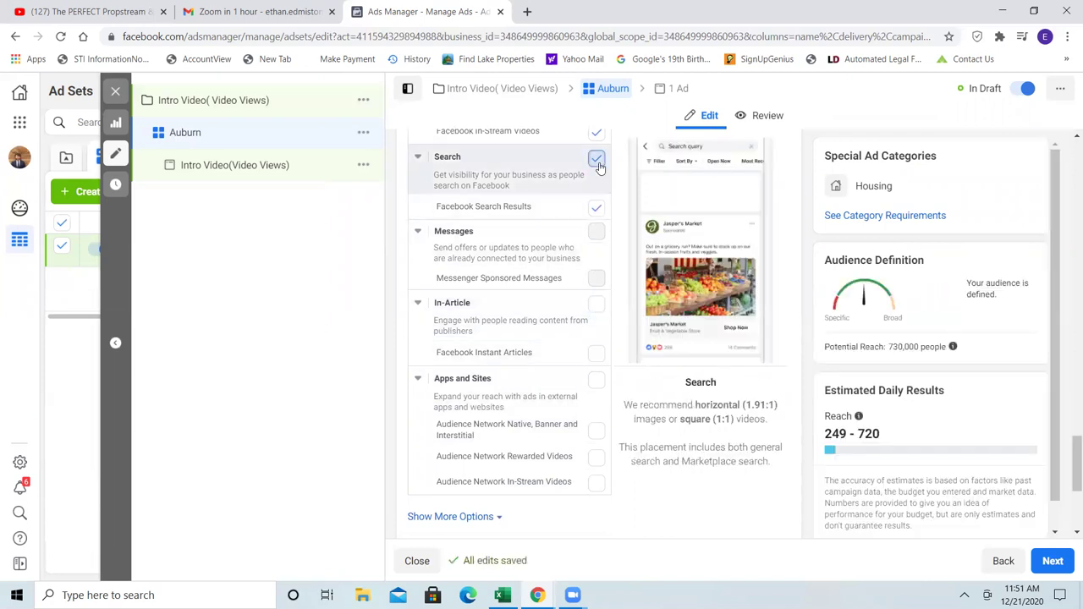
scroll(595, 280, up, 3)
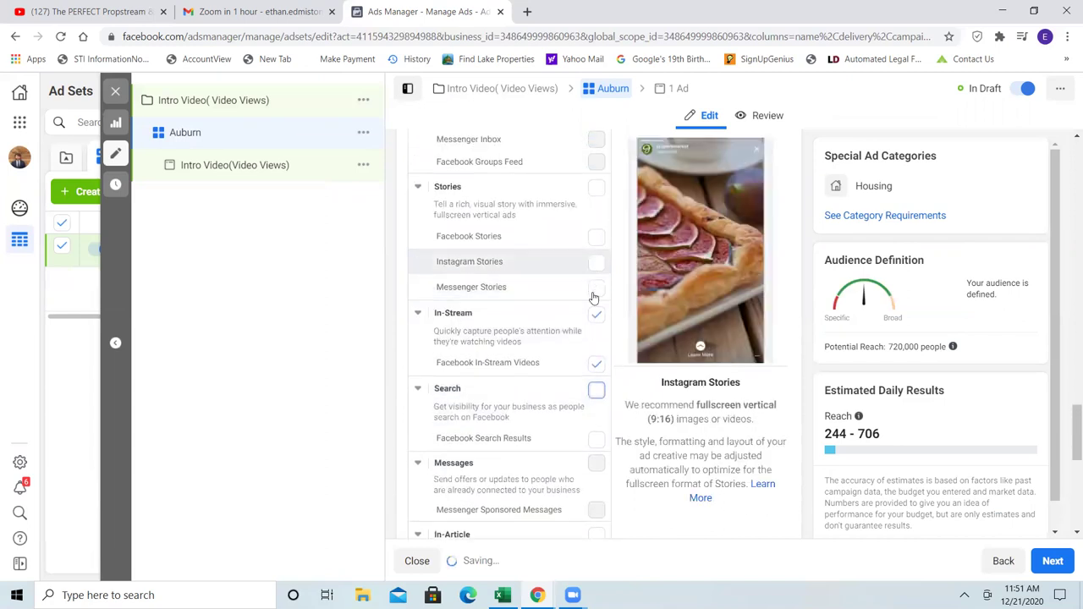
click(596, 314)
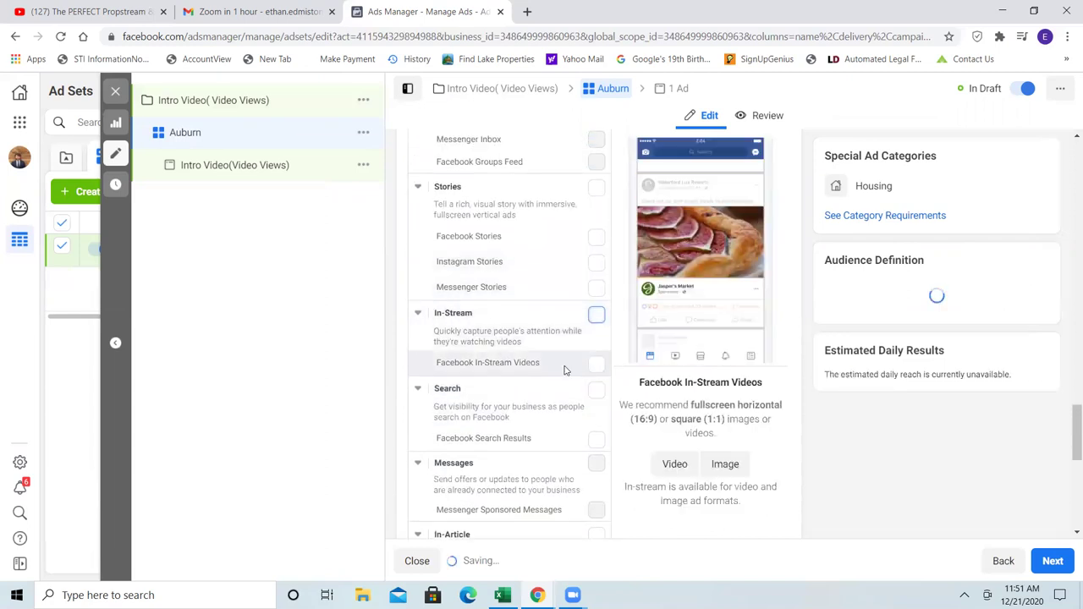
Review the placement selection and the optimization and delivery settings, and continue to the ad's setup.
scroll(566, 371, down, 3)
scroll(566, 370, up, 10)
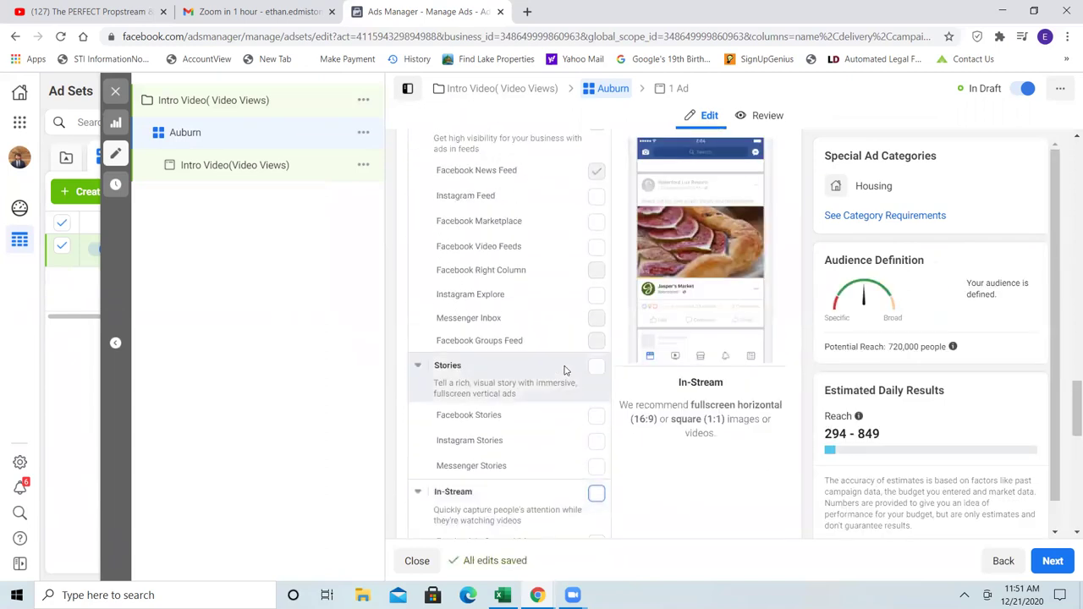
scroll(566, 371, down, 4)
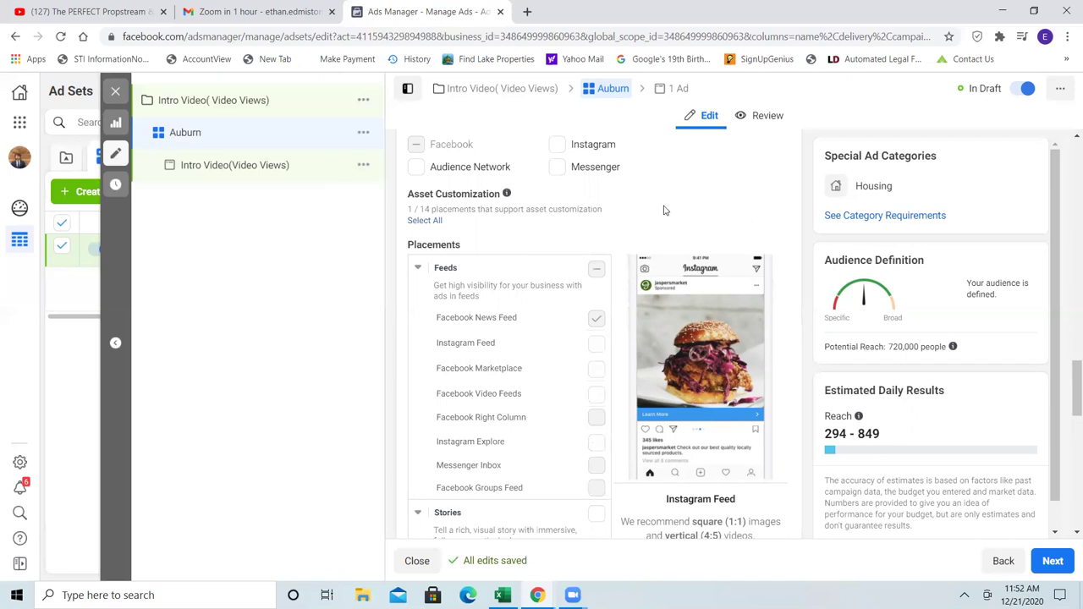
scroll(668, 210, up, 1)
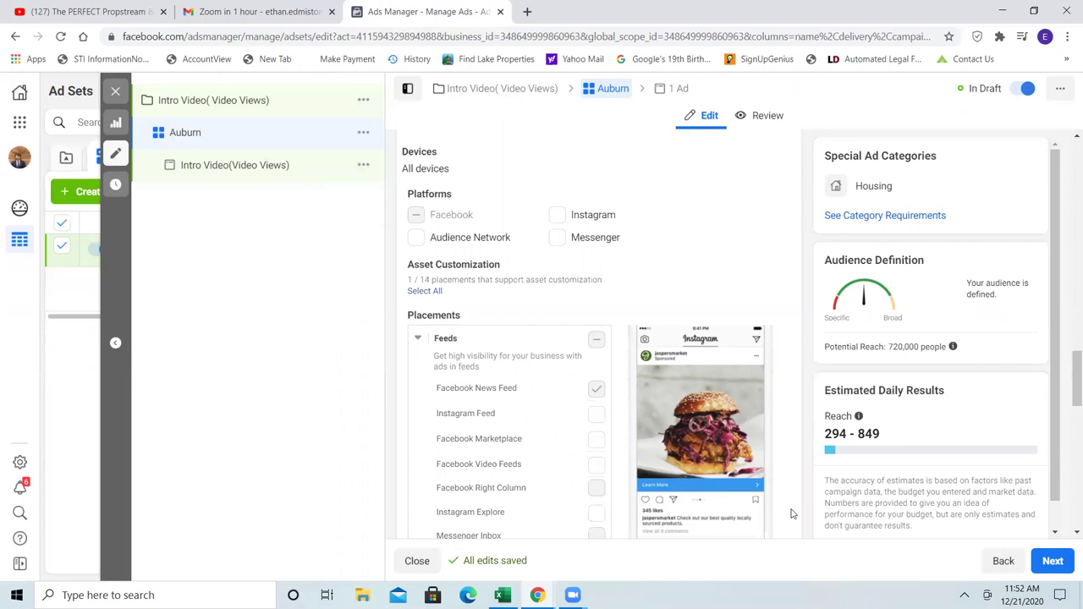
scroll(791, 513, down, 7)
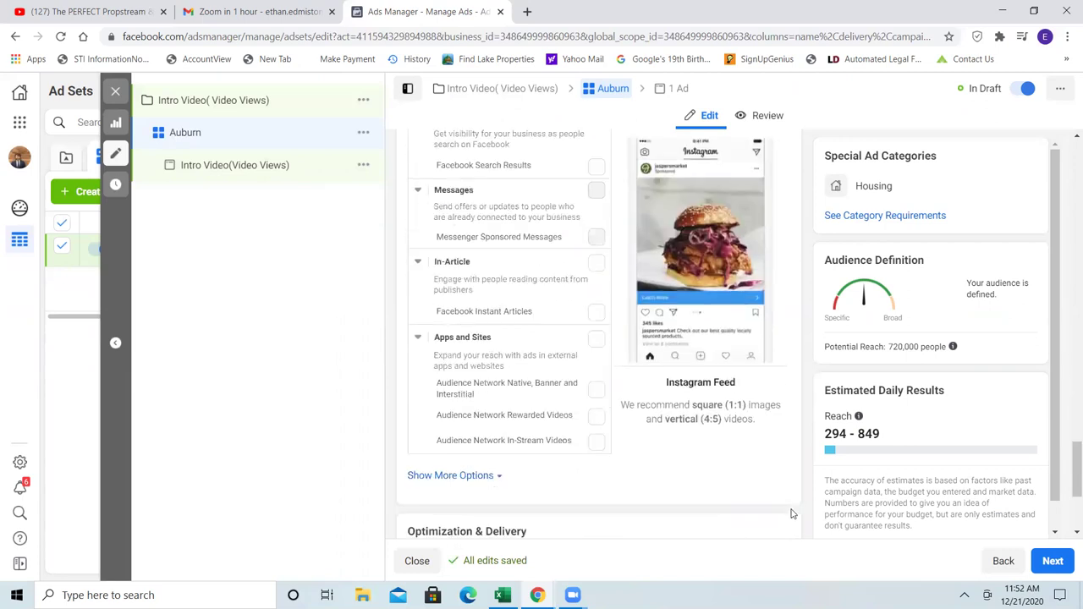
scroll(791, 514, down, 2)
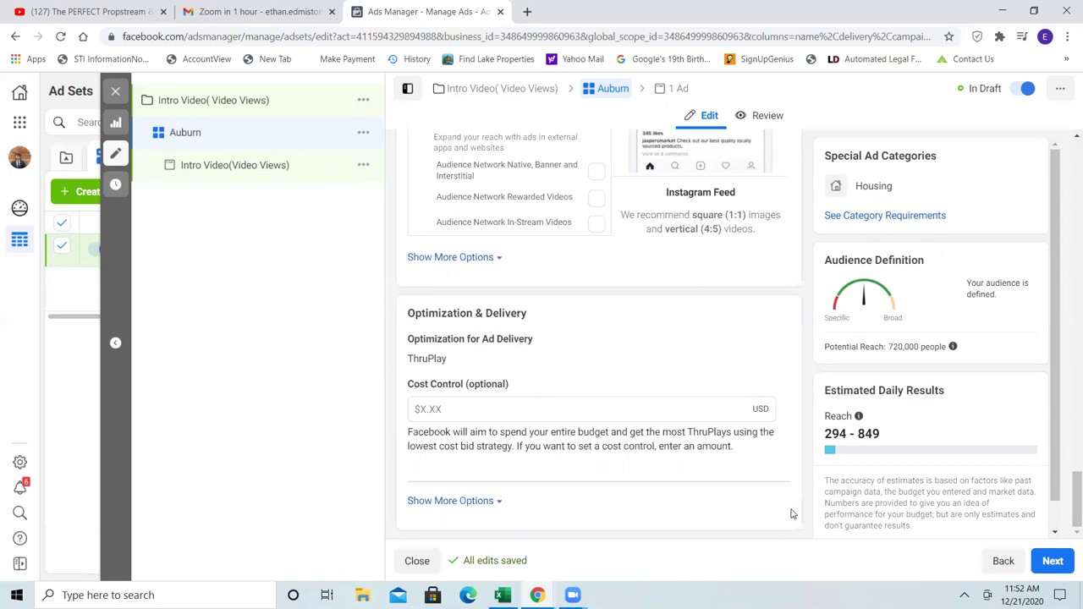
click(1053, 563)
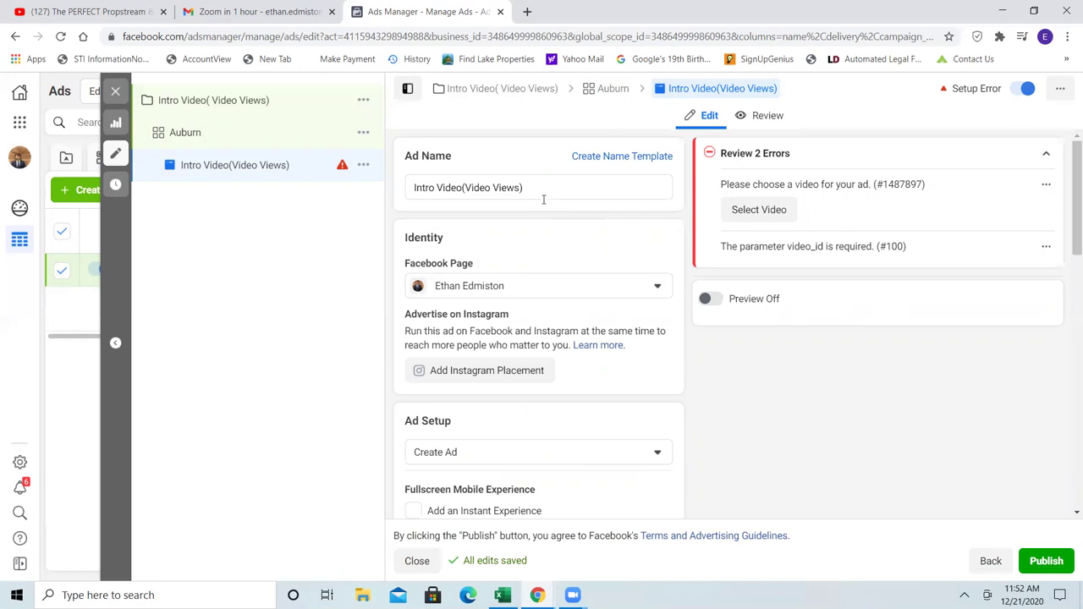
Set the ad to use an existing post and choose the Facebook video post from Dec 19, 2020.
scroll(558, 285, down, 4)
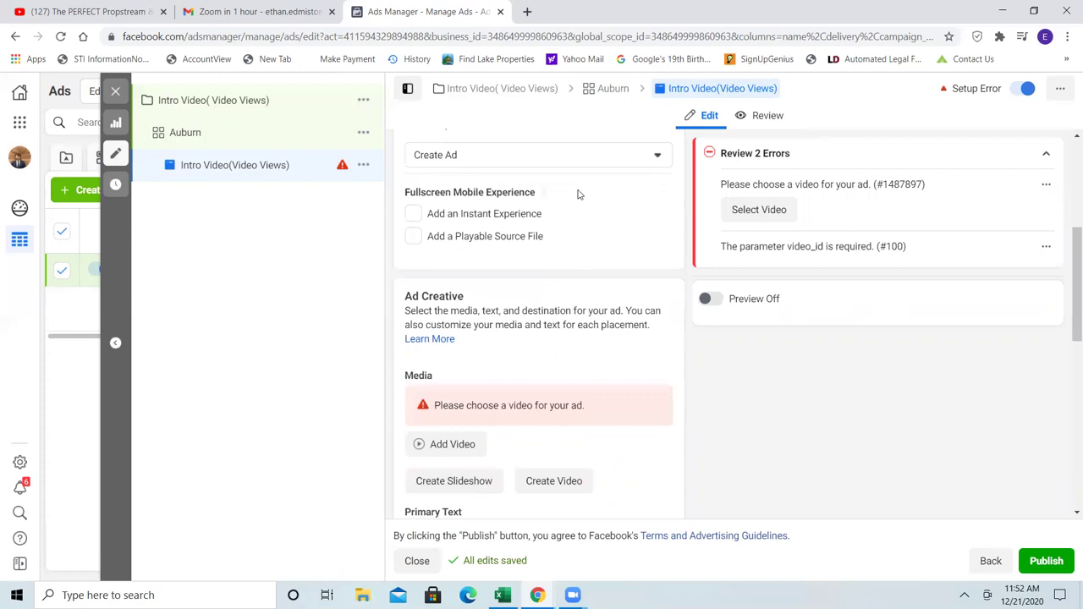
click(648, 155)
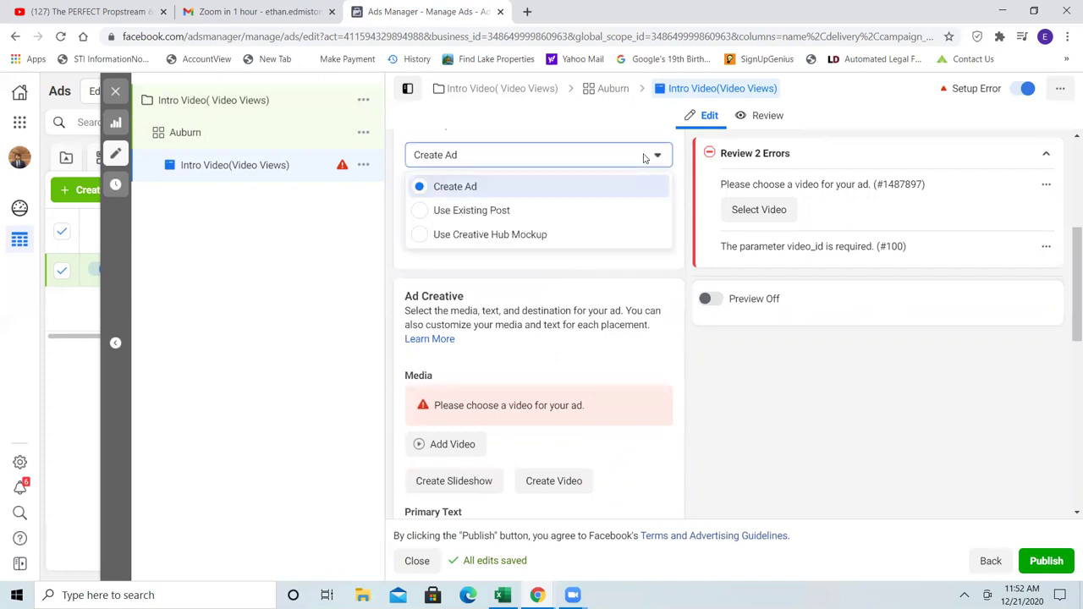
click(572, 217)
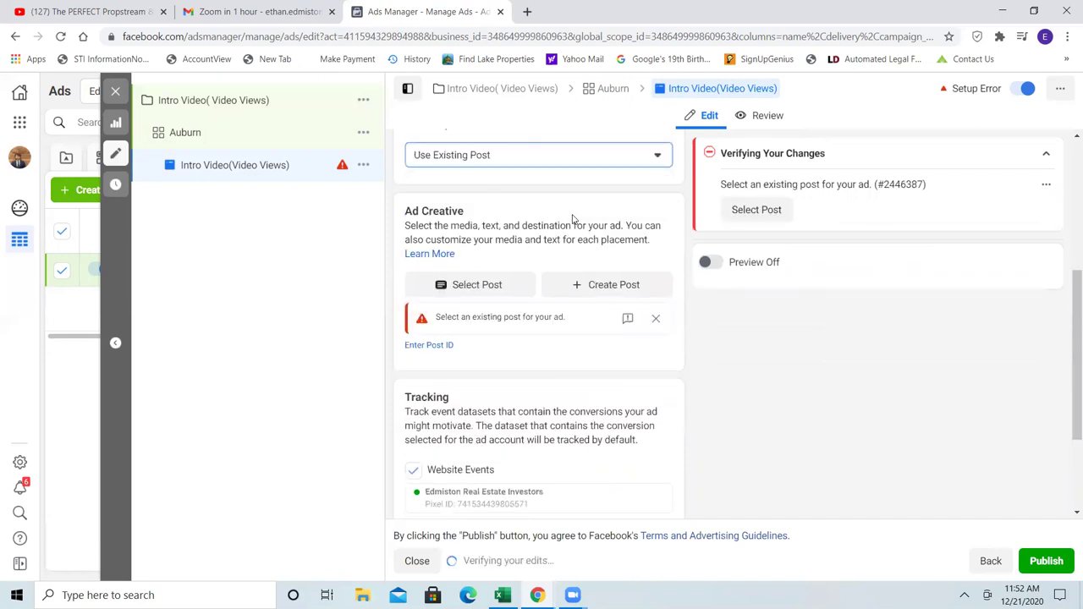
click(495, 287)
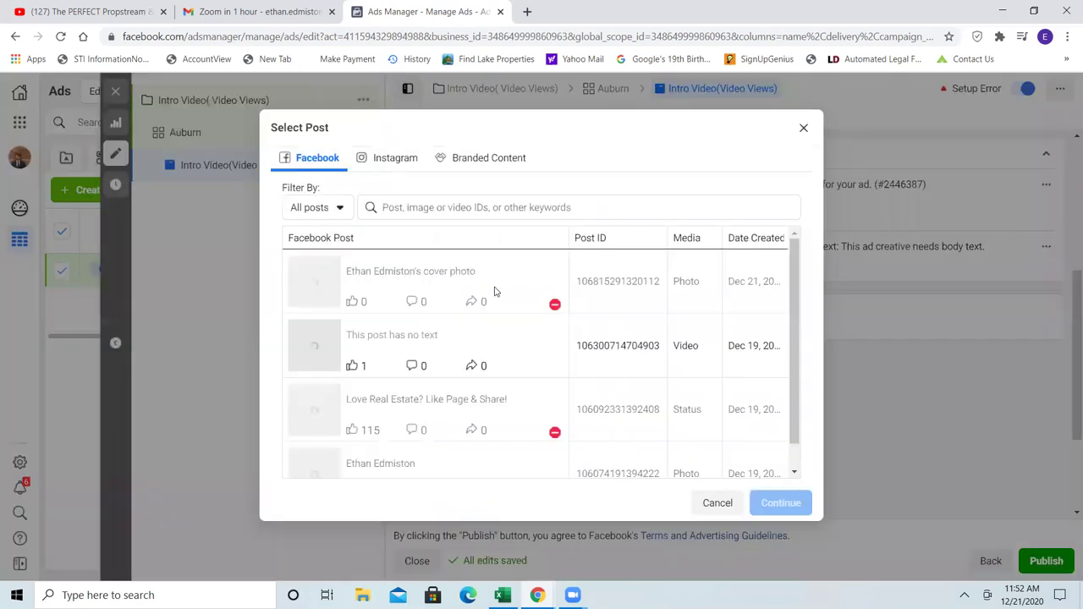
click(437, 337)
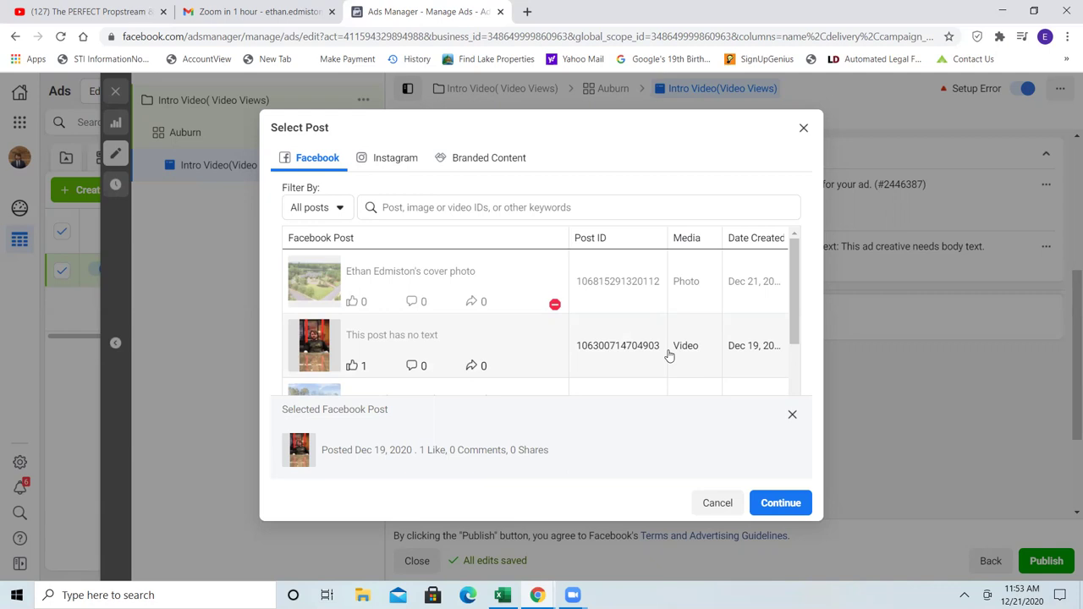
click(780, 503)
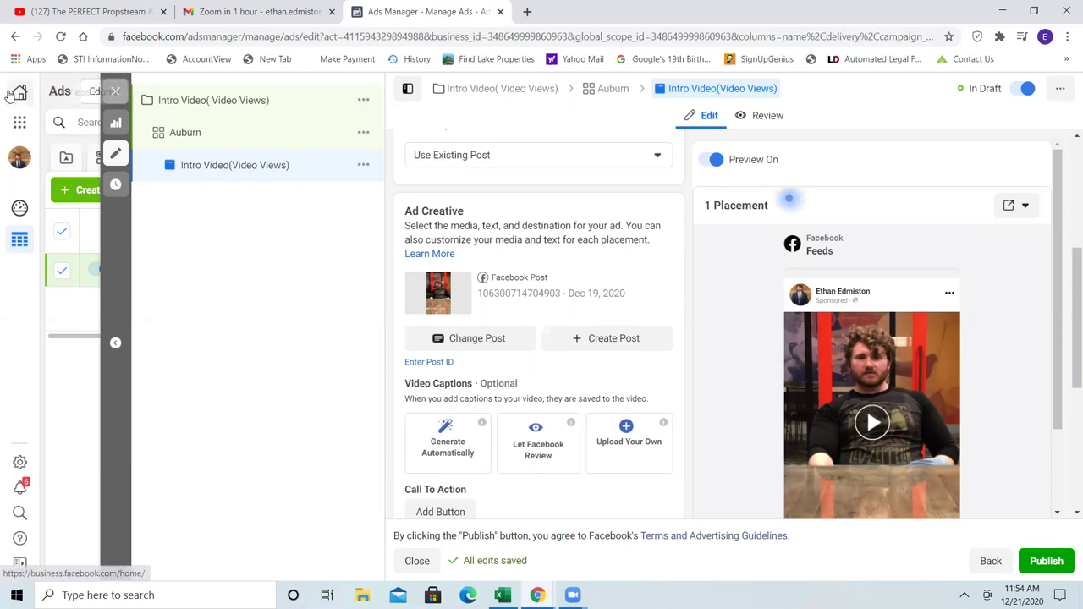
Open Facebook in a new browser tab and go through the personal profile to the linked real estate business page.
click(527, 12)
text(fac)
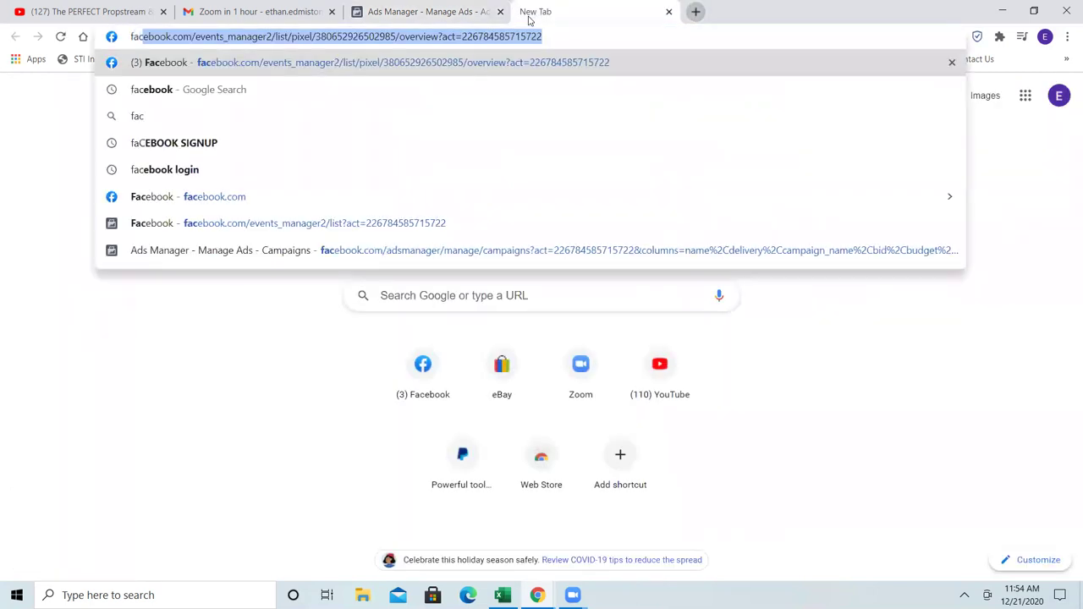
key(Return)
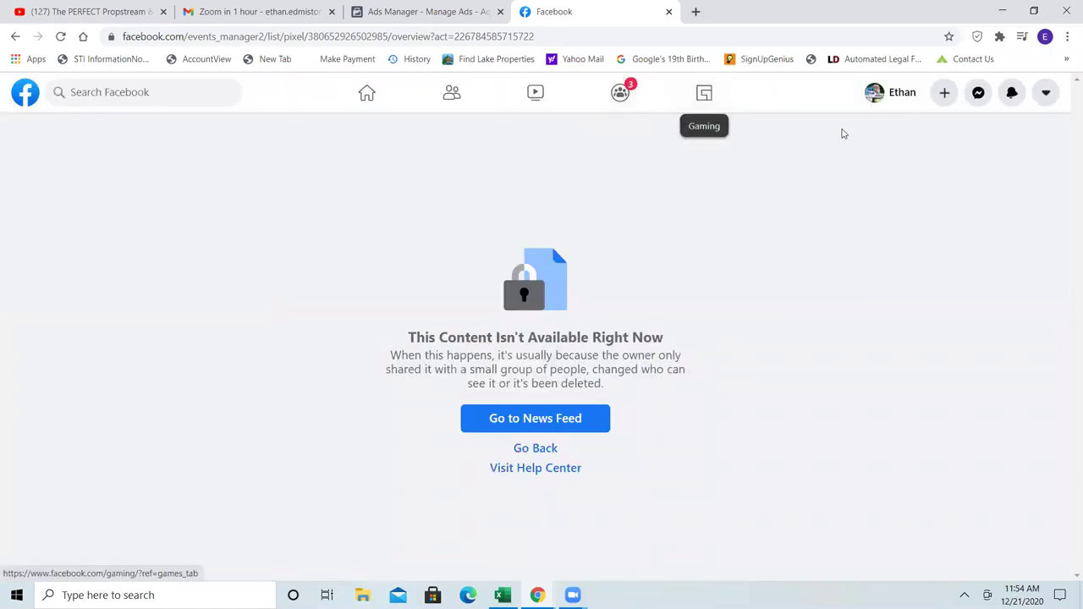
click(905, 100)
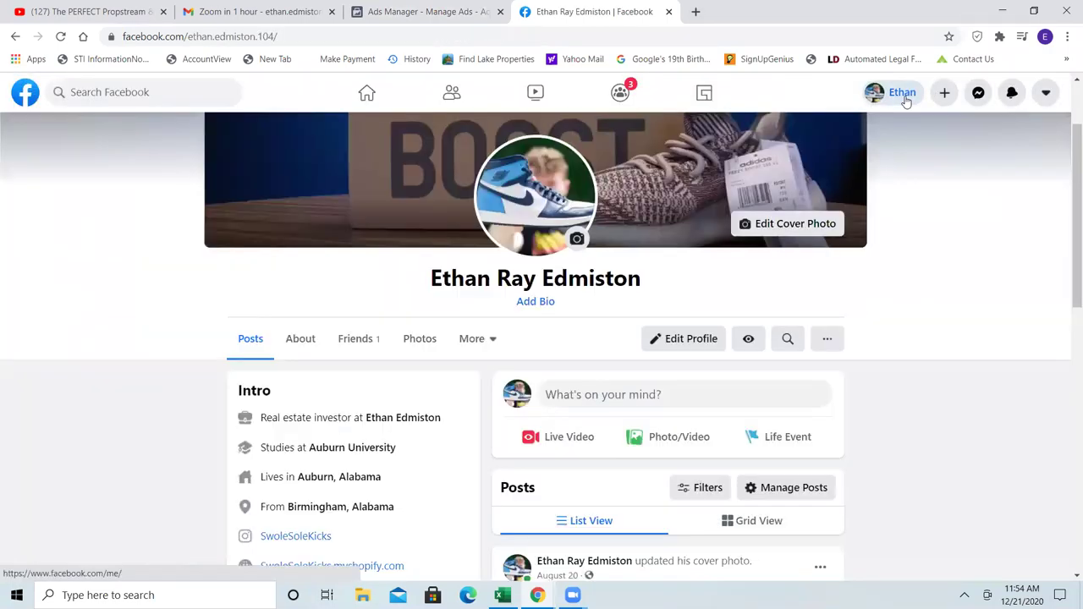
mouse_move(426, 422)
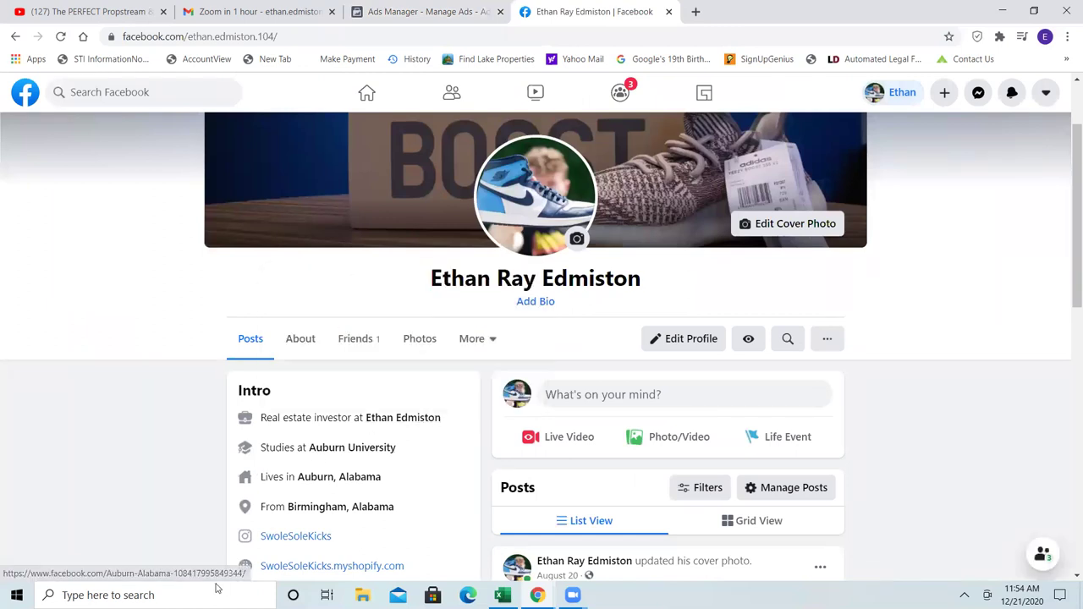
click(415, 420)
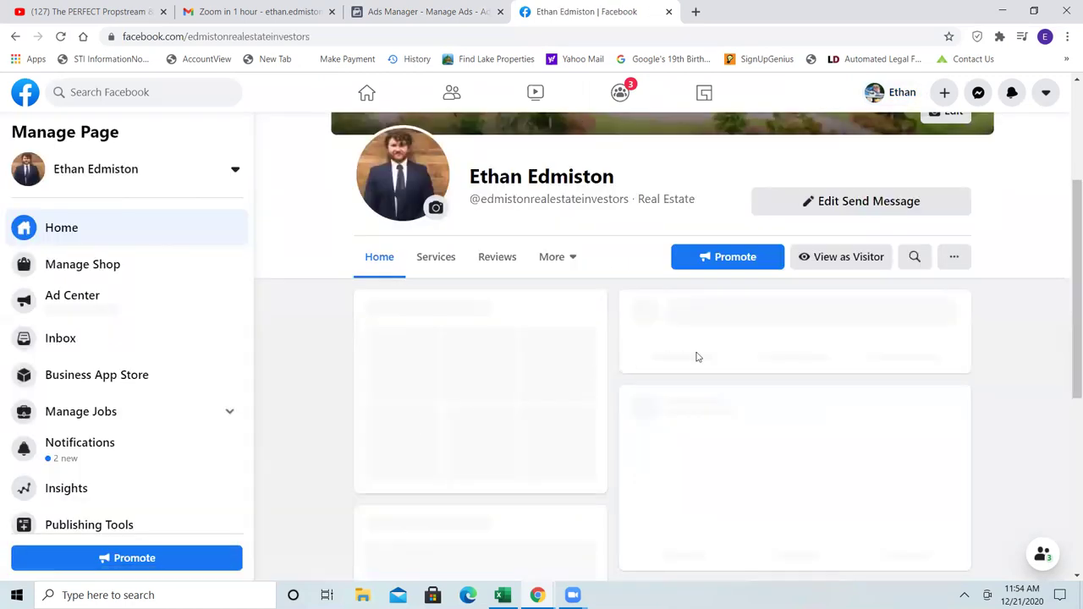
Find the December 19 video post on the business page and open it for editing.
scroll(812, 386, down, 14)
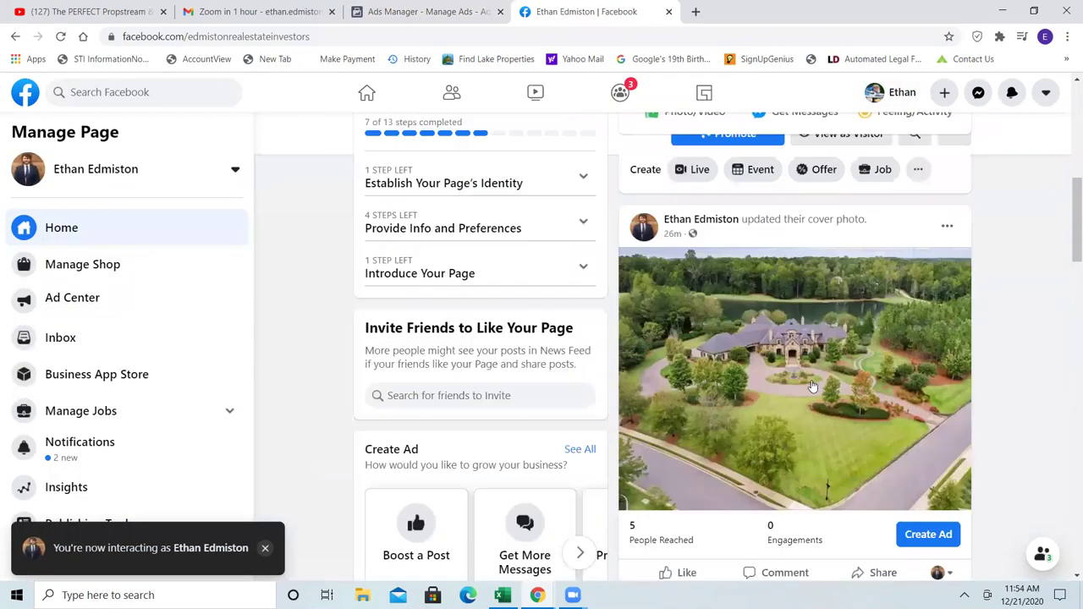
scroll(812, 386, up, 2)
scroll(813, 386, up, 3)
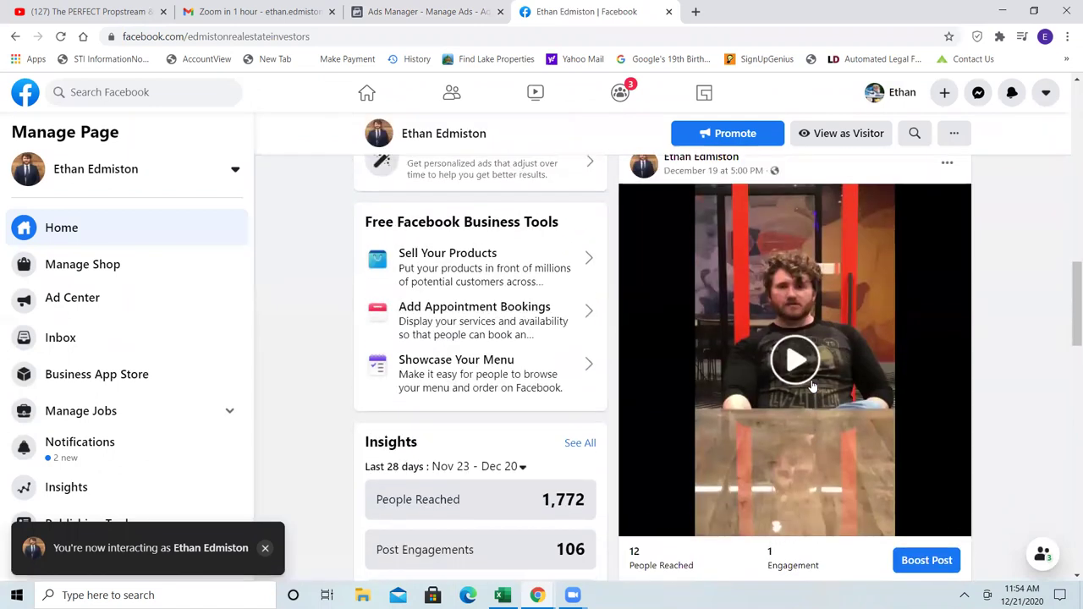
scroll(812, 386, down, 4)
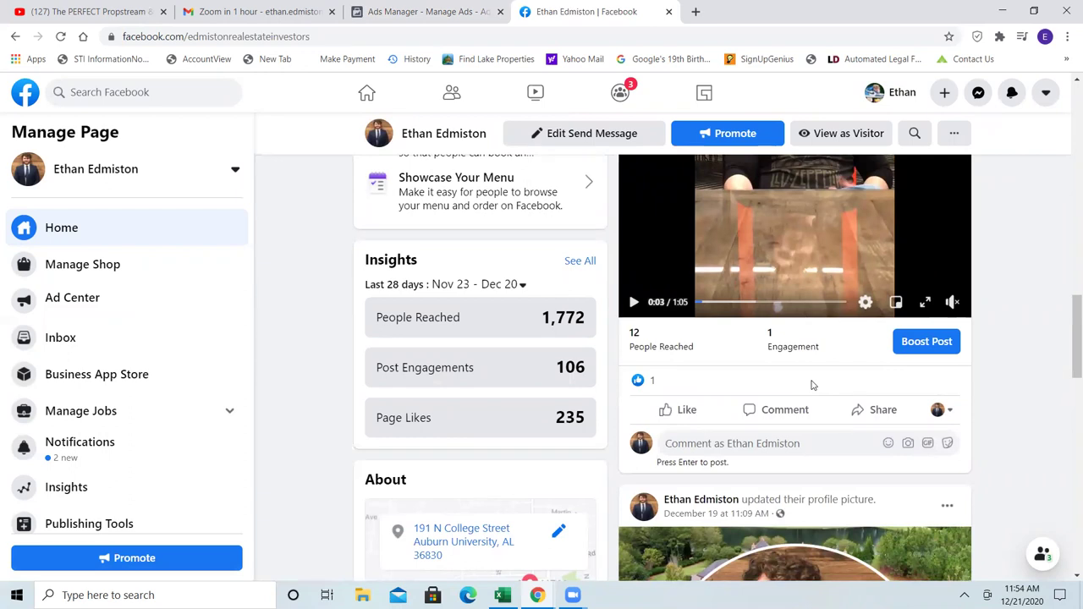
scroll(946, 292, up, 3)
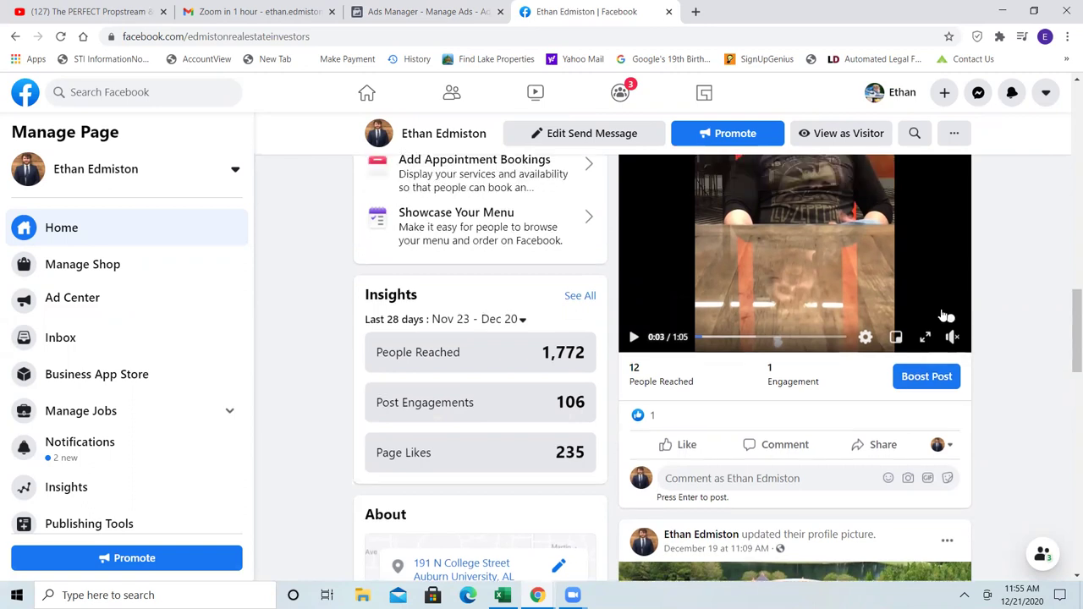
click(947, 229)
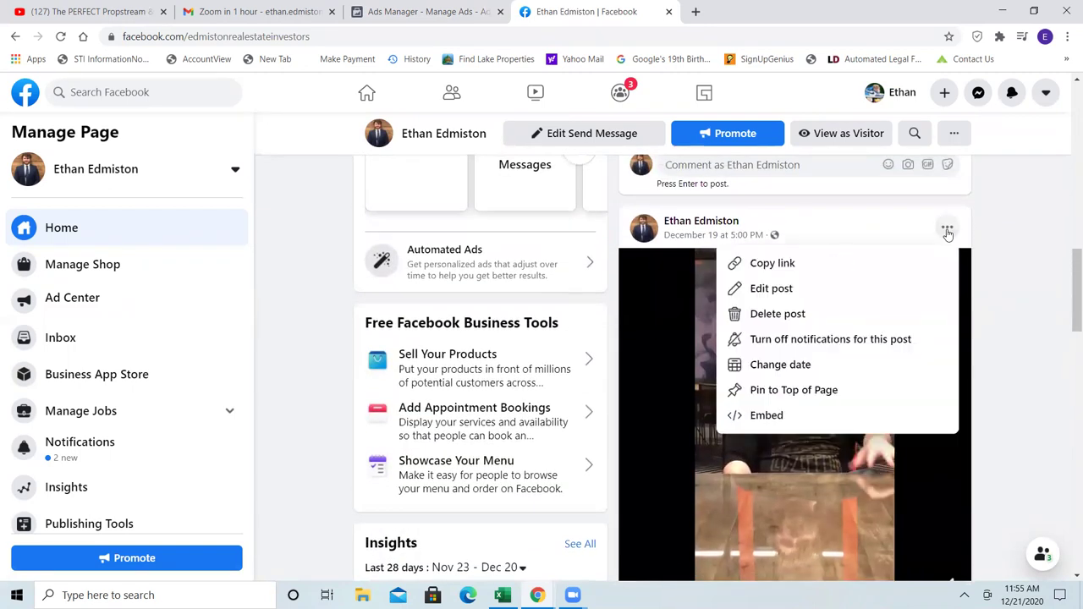
click(836, 299)
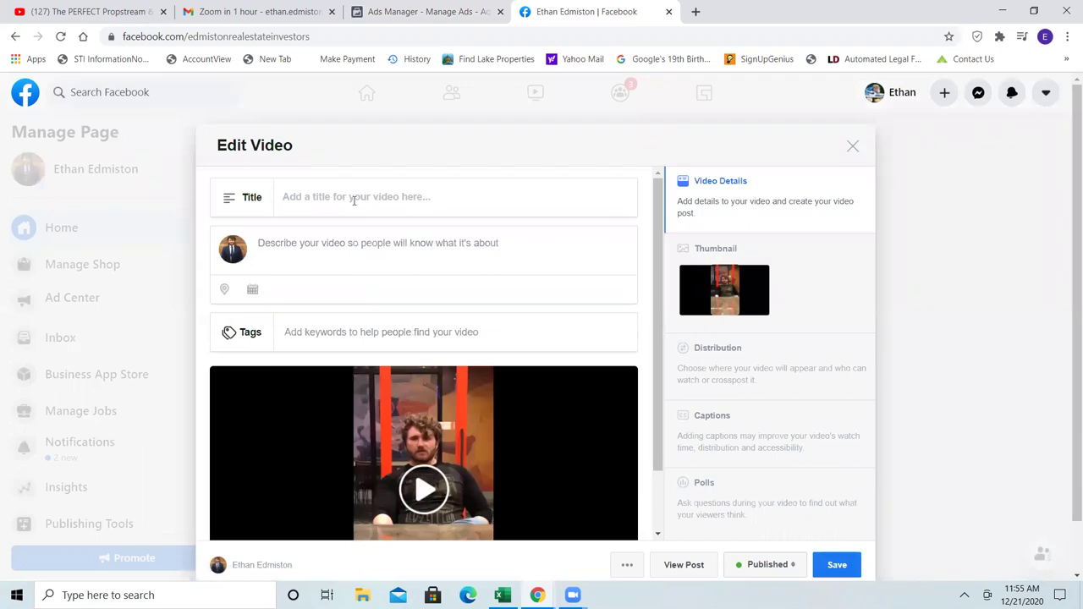
Compare the video's title and description fields with the ad creative and preview in Ads Manager.
click(385, 10)
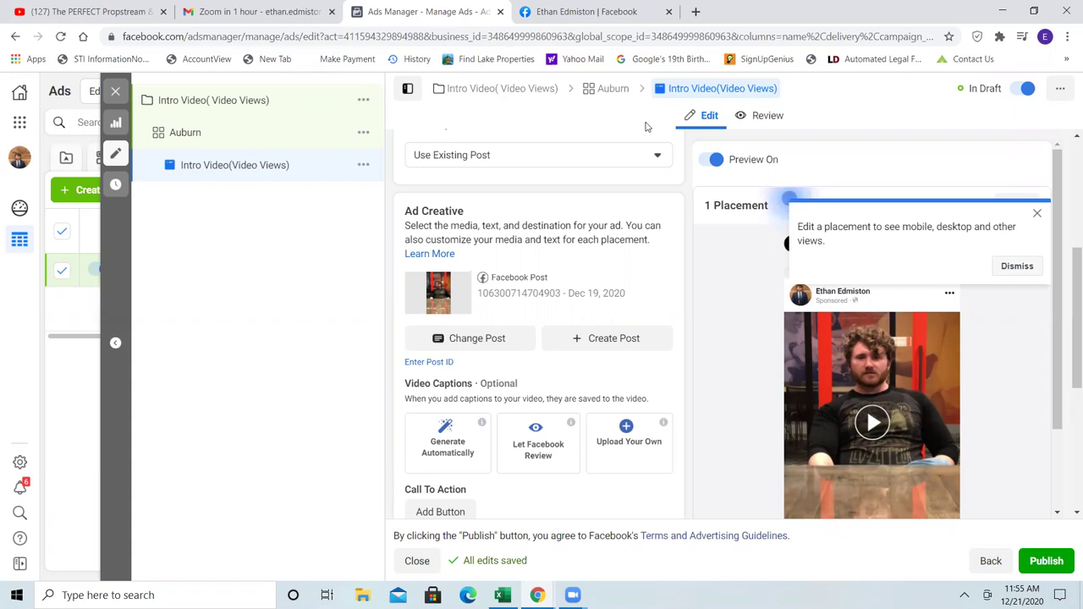
click(592, 11)
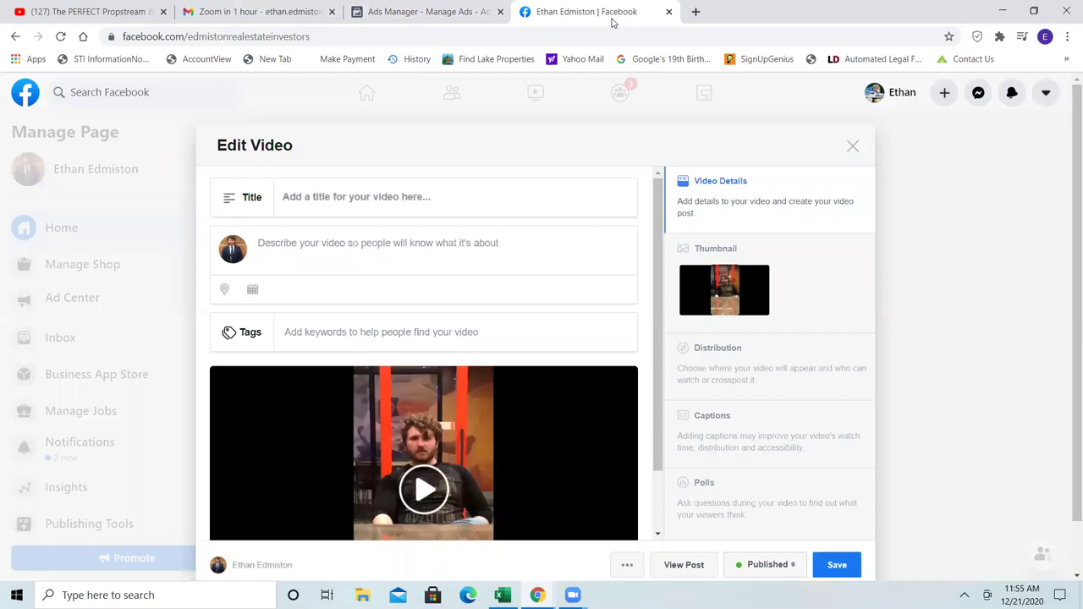
click(517, 186)
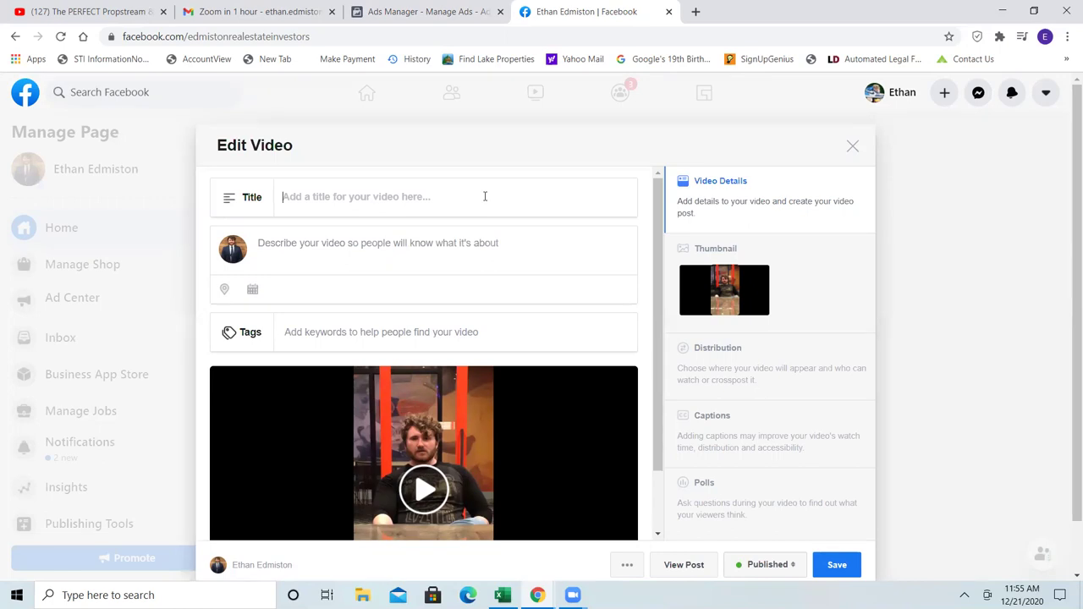
click(383, 10)
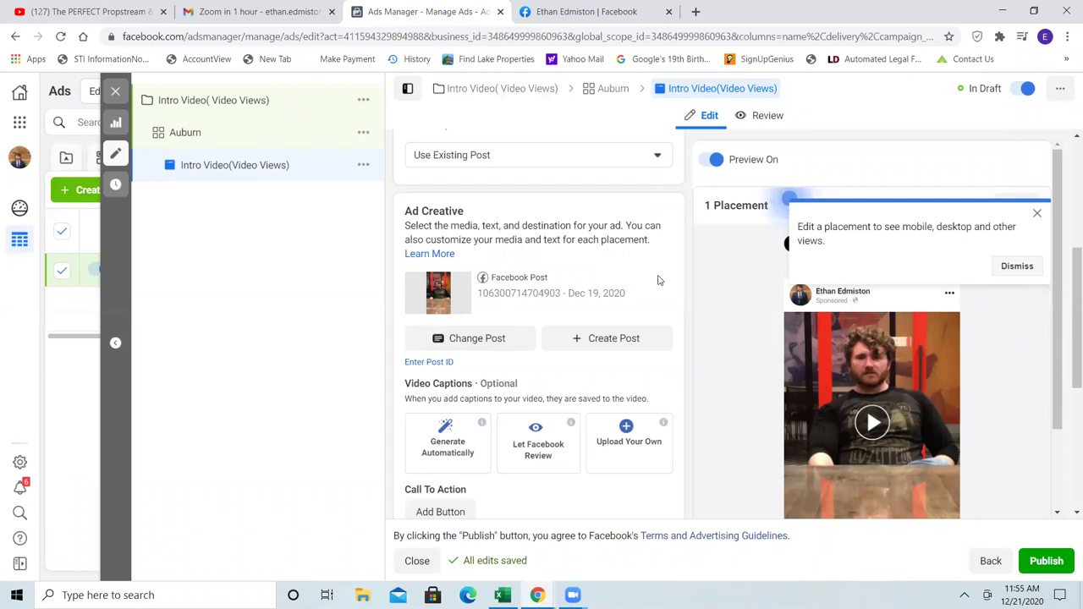
scroll(784, 371, down, 2)
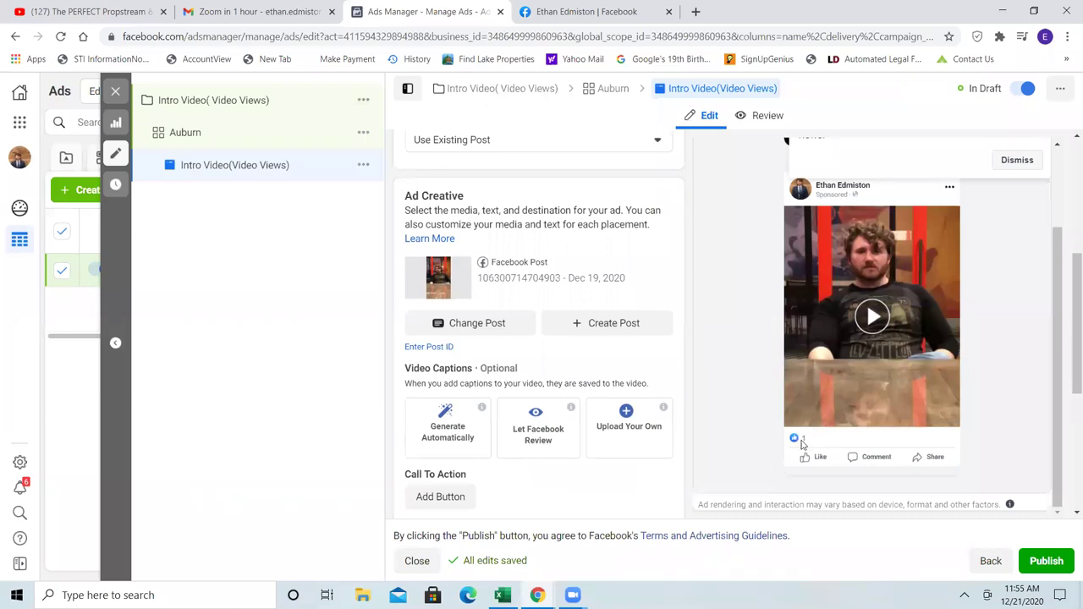
Return to the Facebook video editor and title the video "Introducing Myself to Potential Sellers".
click(568, 11)
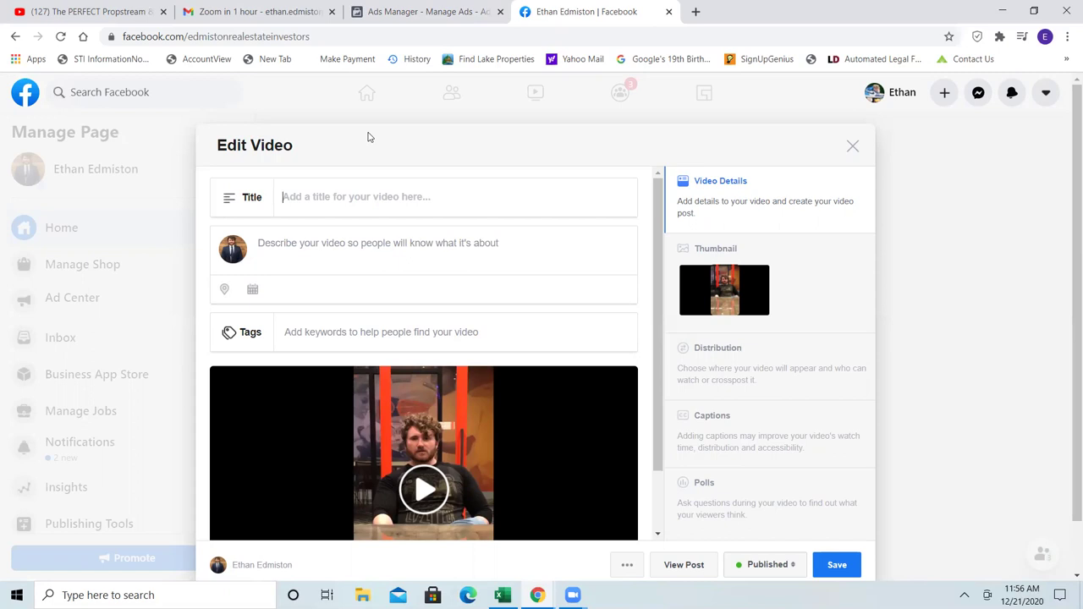
text(INtroducing)
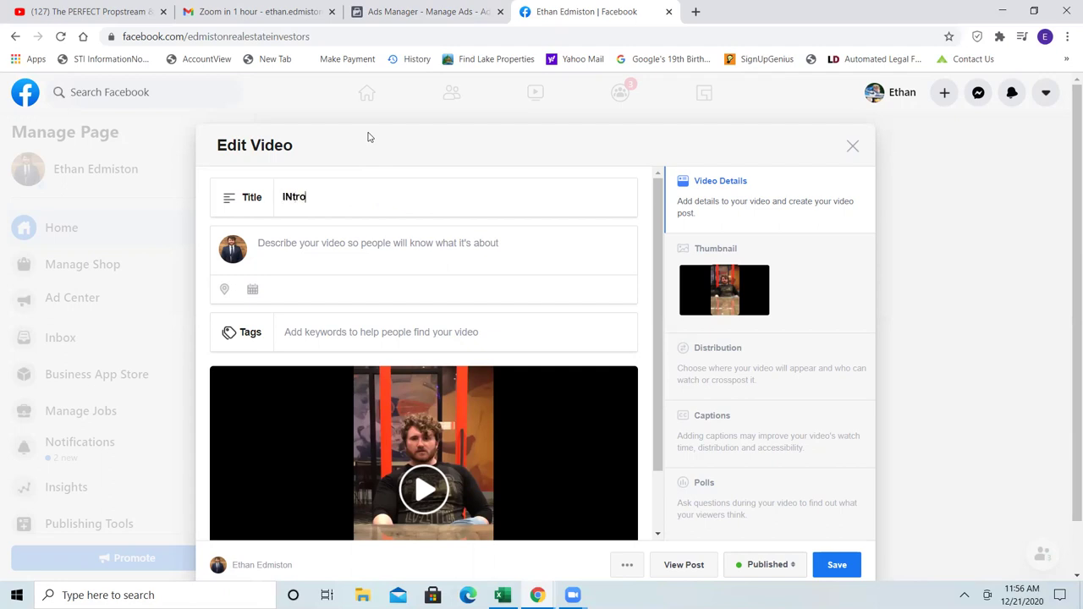
key(BackSpace)
key(BackSpace)
key(BackSpace)
key(BackSpace)
key(BackSpace)
key(BackSpace)
key(BackSpace)
key(BackSpace)
key(BackSpace)
key(BackSpace)
key(BackSpace)
text(ntroducing Myslef)
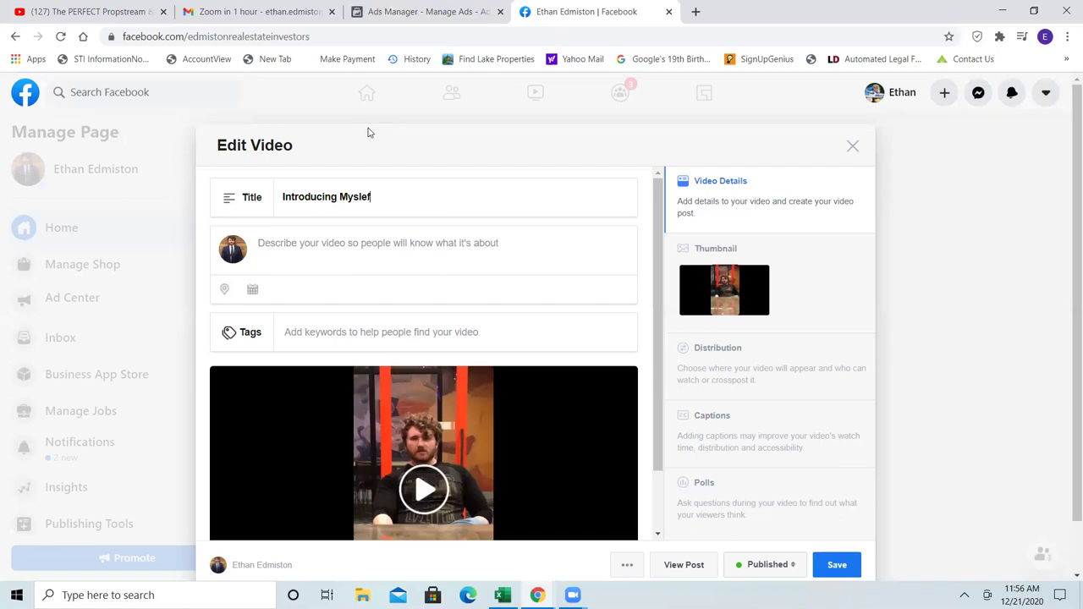
text( to)
key(BackSpace)
key(BackSpace)
key(BackSpace)
key(BackSpace)
key(BackSpace)
key(BackSpace)
key(BackSpace)
text(self to Potential Sellers)
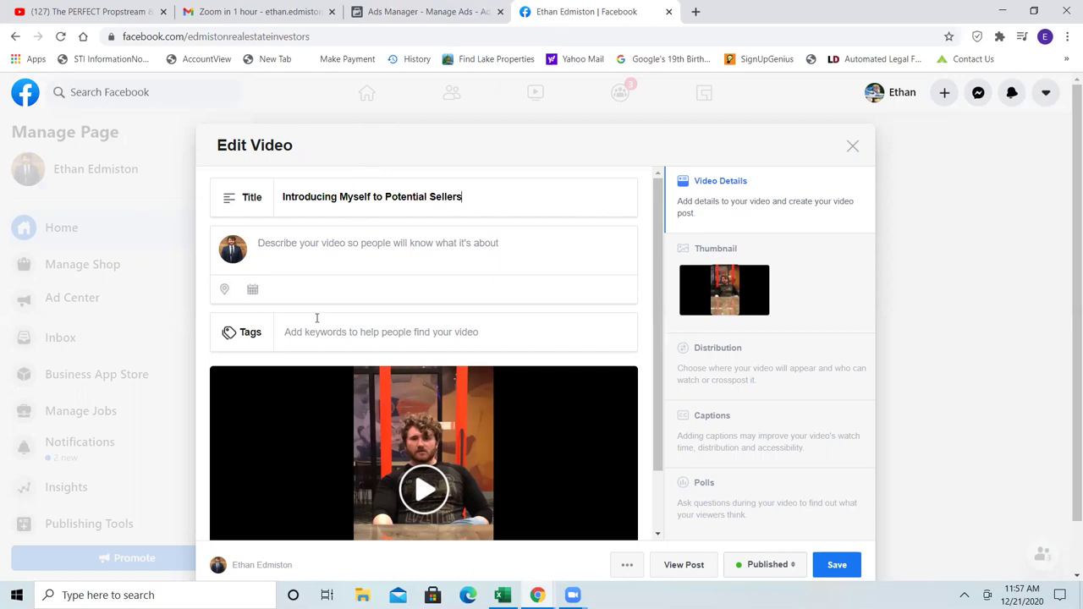
Begin the video description with "Hi, my name name is", the page owner's full name and "and I am".
click(304, 244)
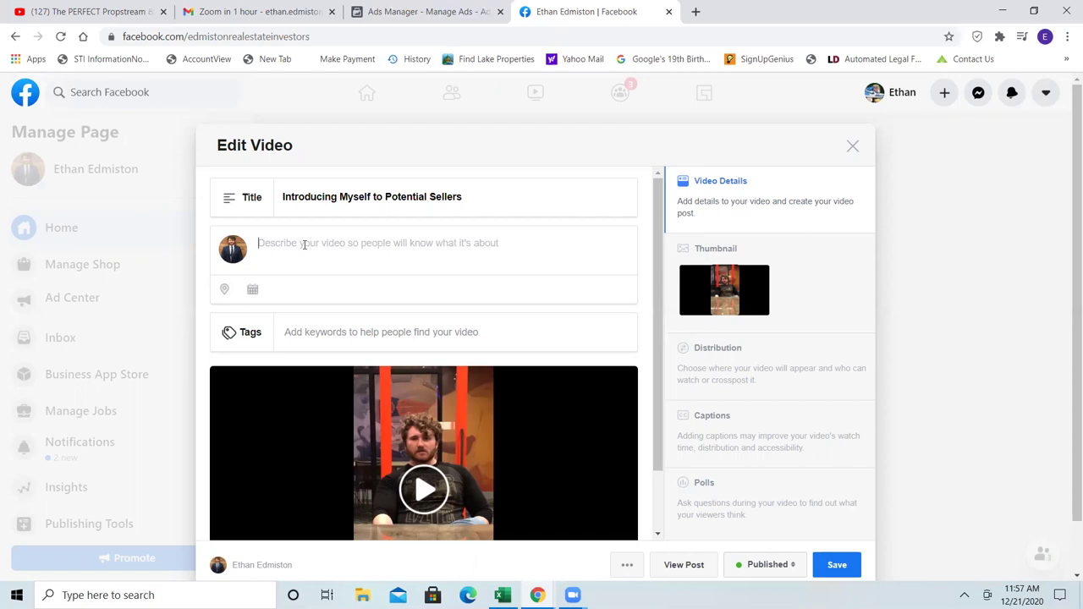
text(Hi)
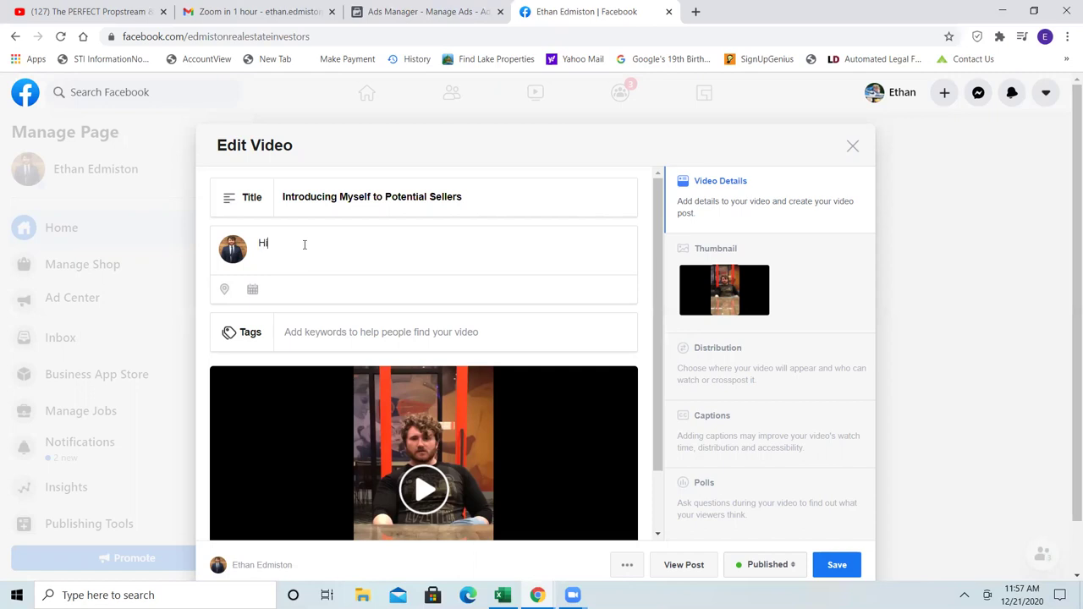
text(, My name name is)
click(280, 245)
key(BackSpace)
text(m)
click(374, 240)
text(Ethan E)
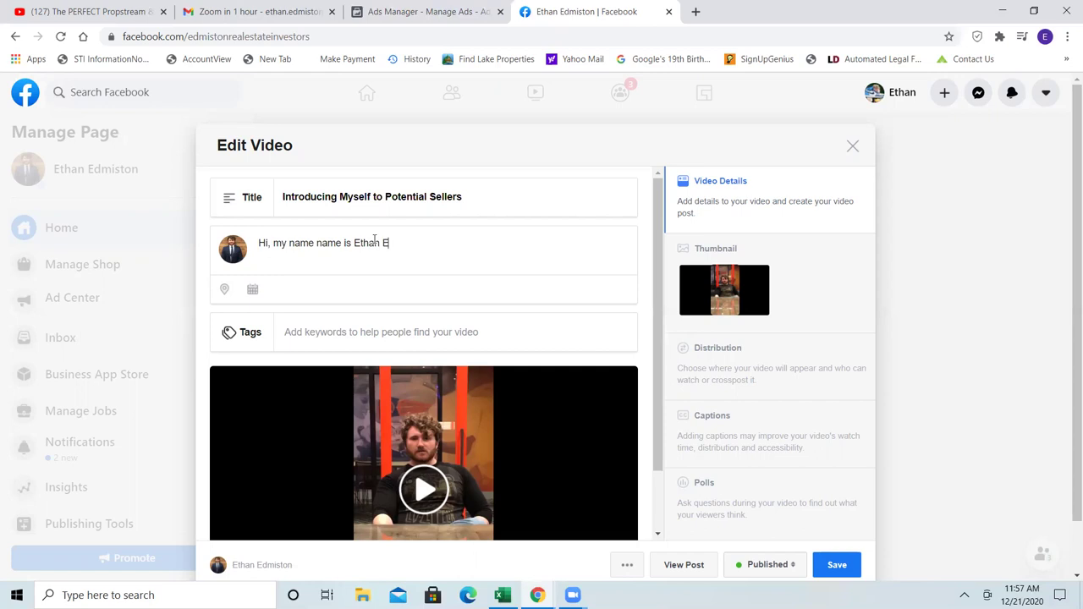
text(dmiston and I am)
Continue the description with "a real estate investor here in auburn willing to".
text( a Real e)
text(l)
key(BackSpace)
key(BackSpace)
key(BackSpace)
key(BackSpace)
key(BackSpace)
key(BackSpace)
key(BackSpace)
text(real estate)
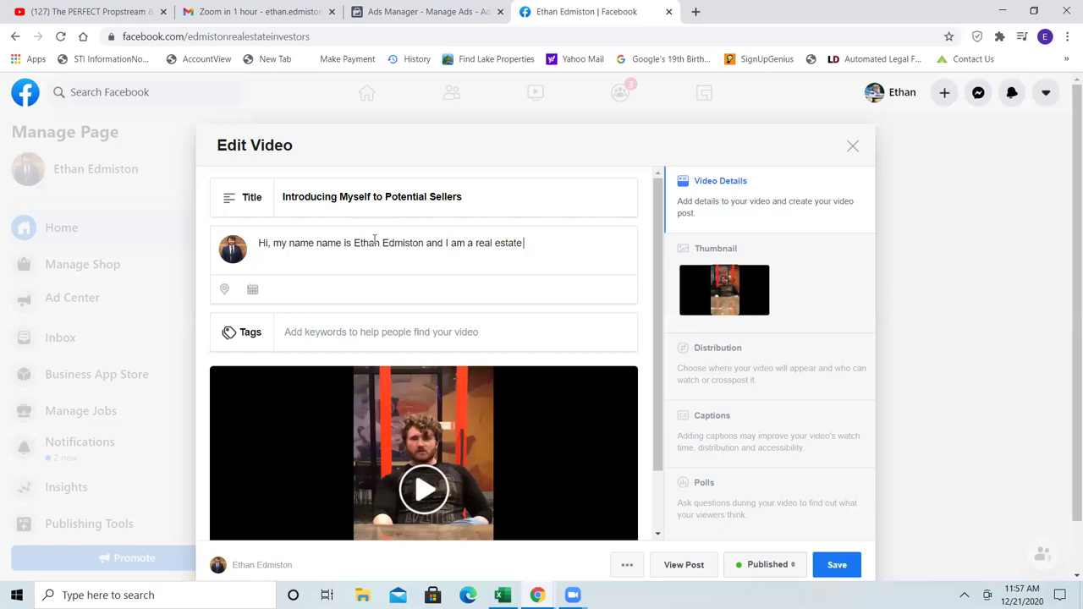
text( investor here in auburn willing to)
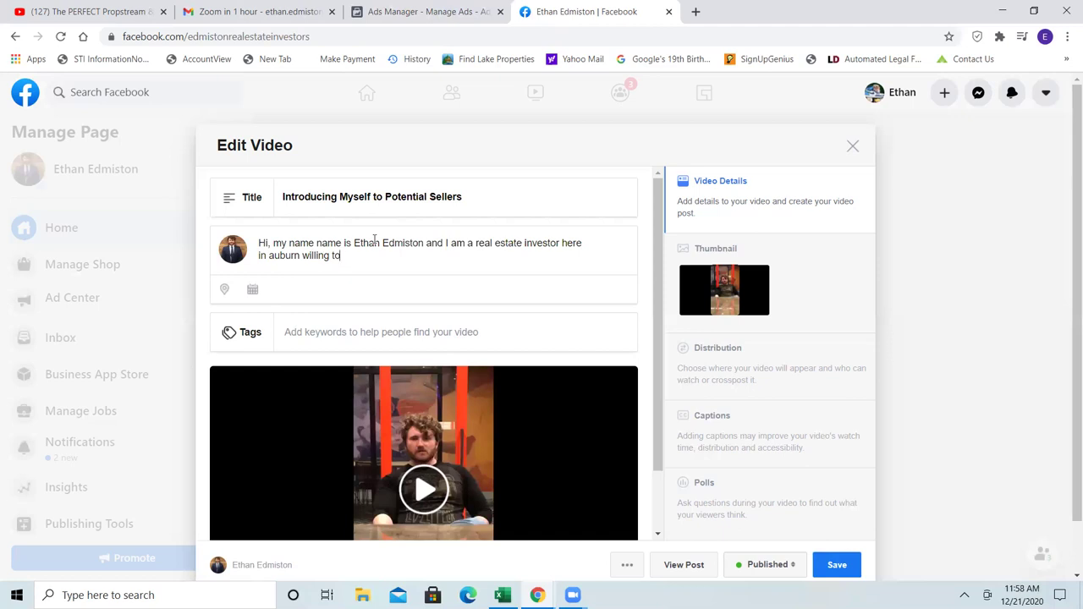
Remove the duplicated word "name" from the description's opening sentence.
click(315, 244)
key(BackSpace)
key(BackSpace)
key(BackSpace)
key(BackSpace)
key(BackSpace)
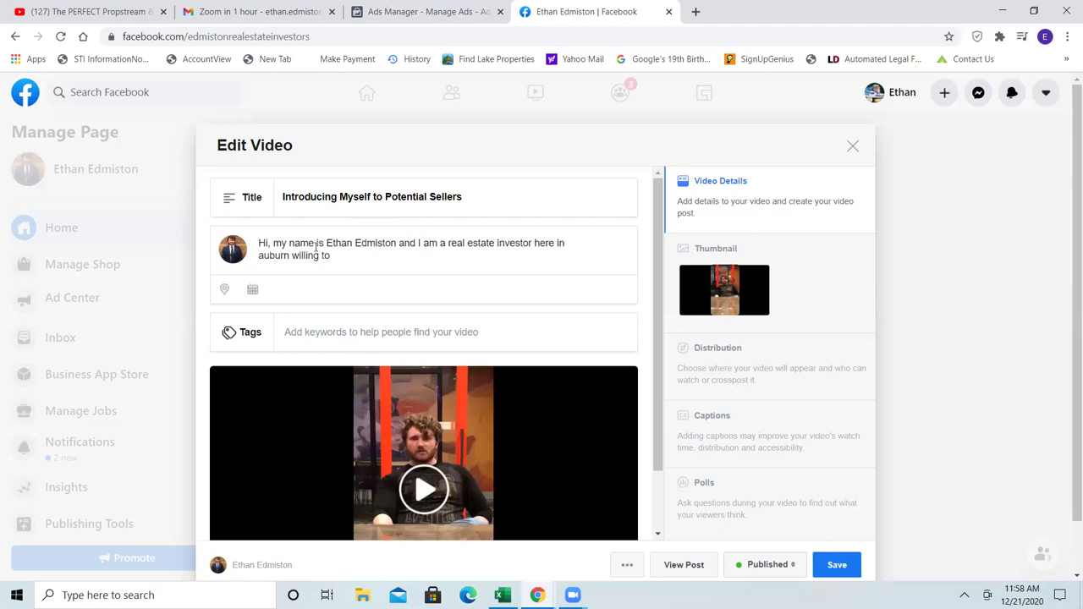
Replace "I am a" before "real estate investor" in the description with "I'm a full time college student at".
click(446, 244)
key(BackSpace)
key(BackSpace)
key(BackSpace)
key(BackSpace)
key(BackSpace)
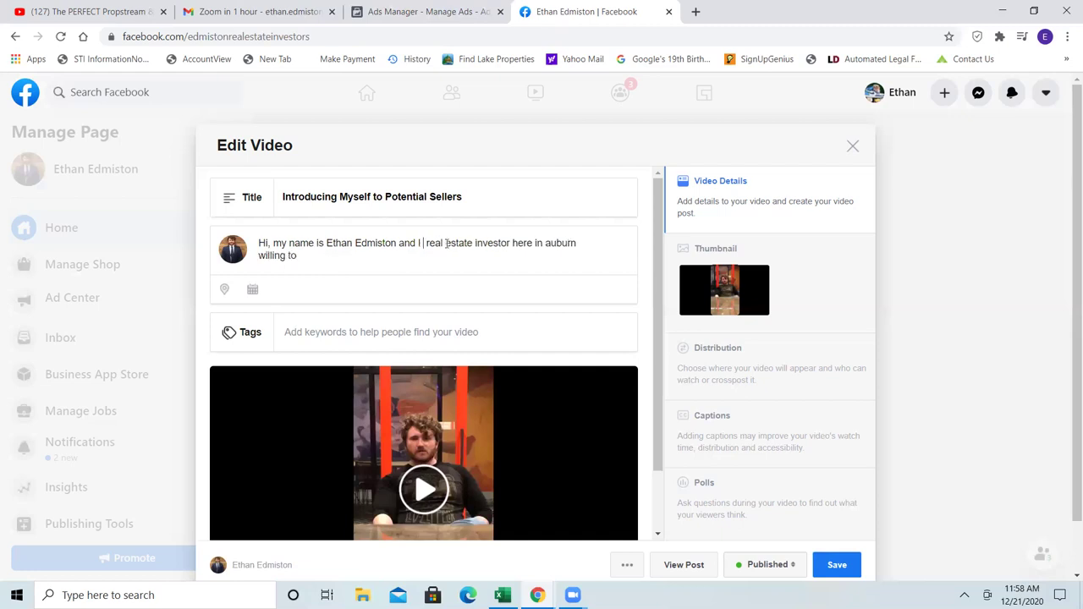
key(BackSpace)
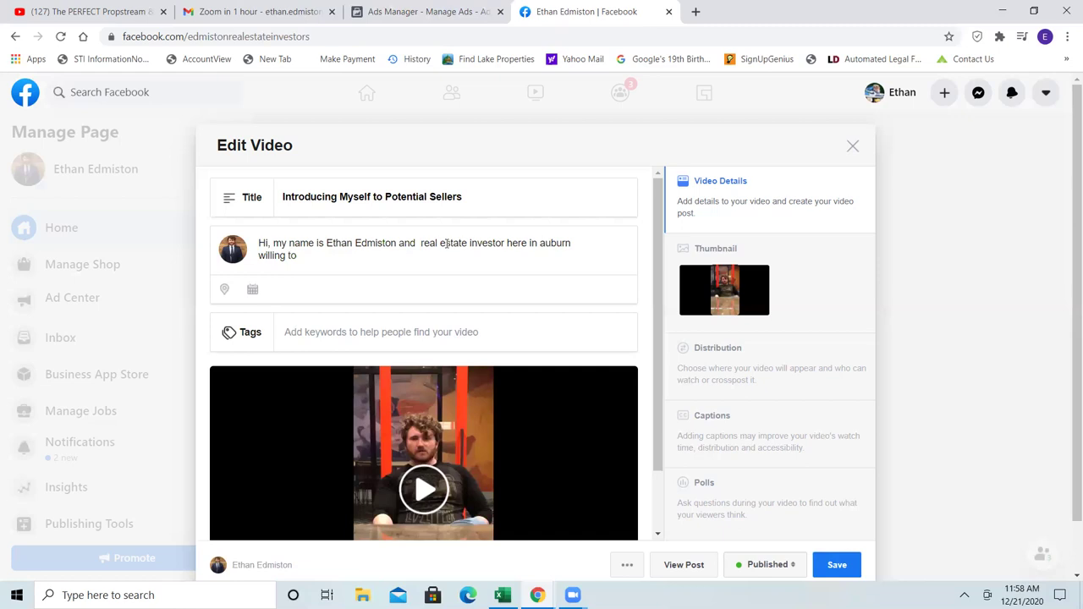
text(I'm a full)
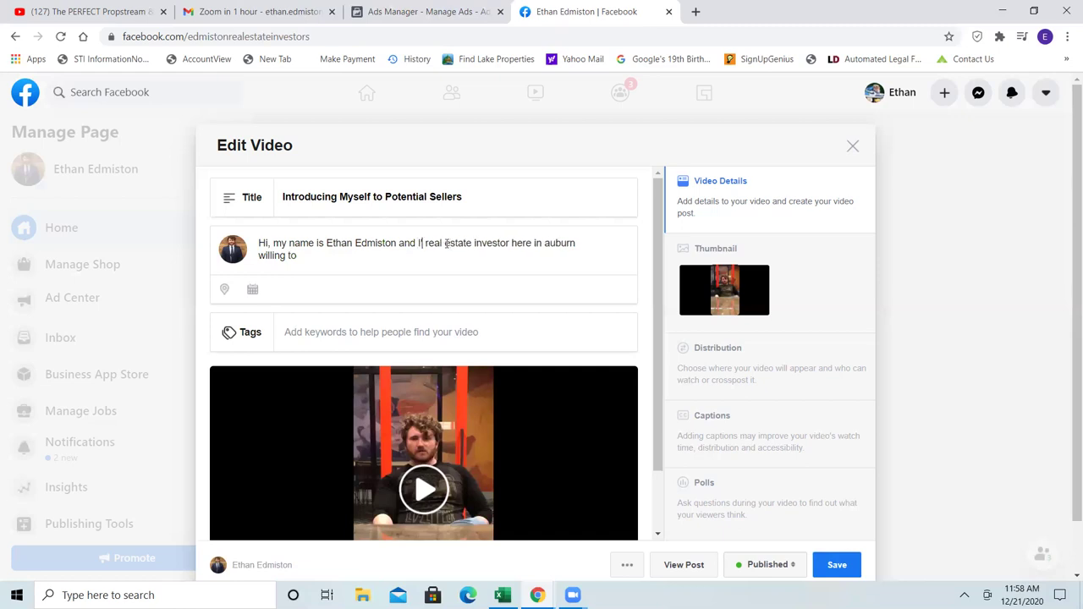
text( time )
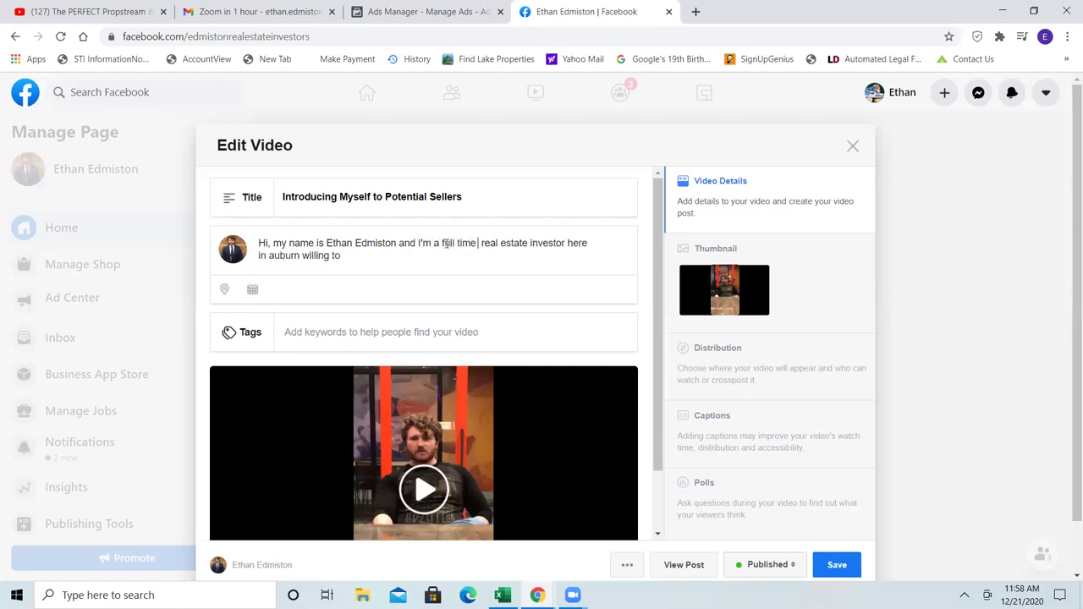
text(c)
key(BackSpace)
text(college student at  )
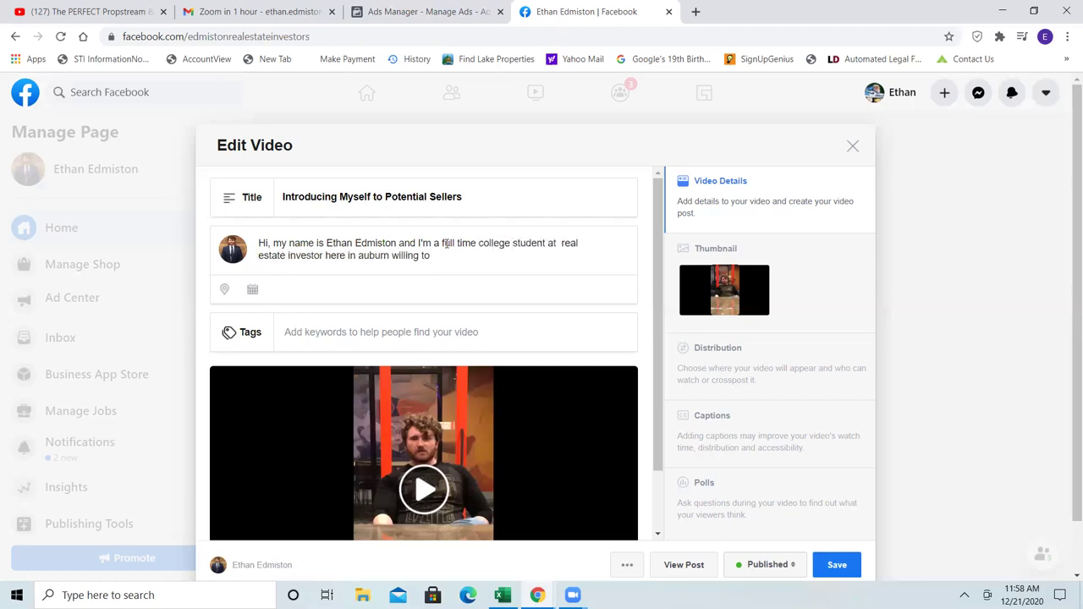
Insert "Auburn University" after "college student at" in the description.
text(A)
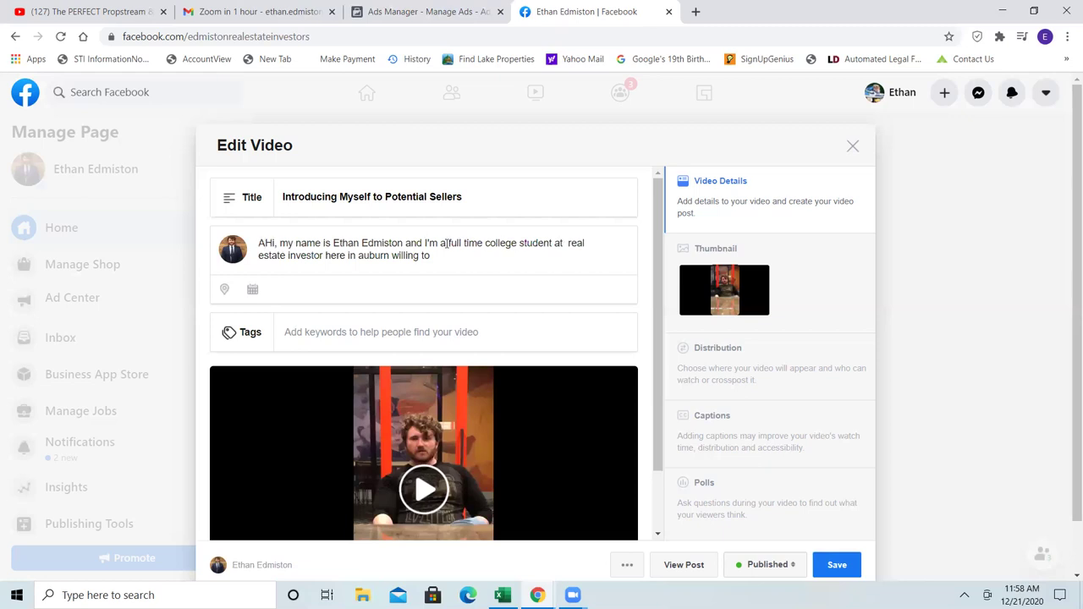
key(BackSpace)
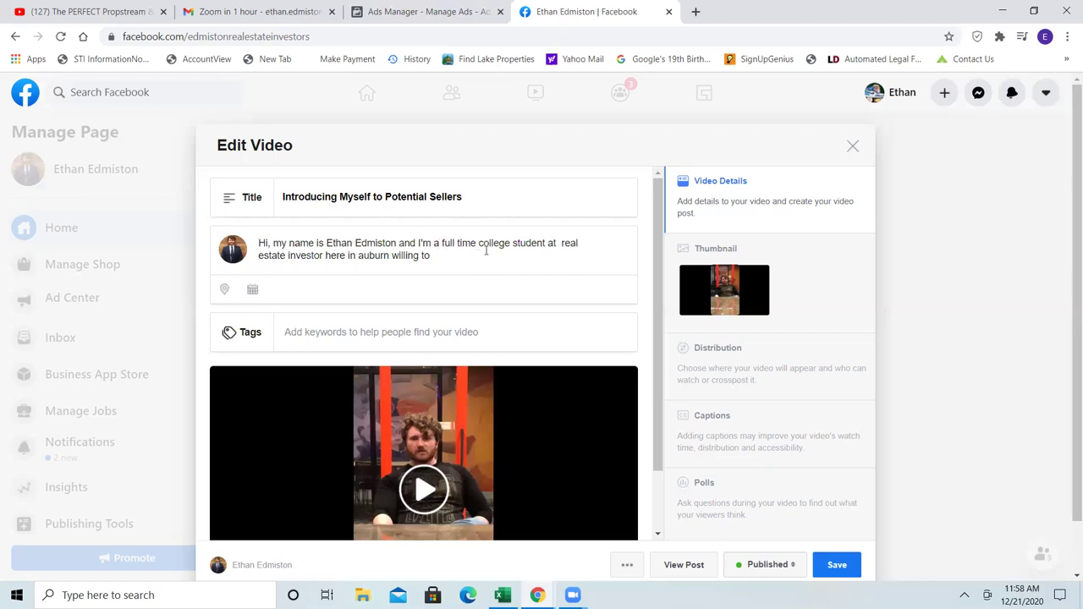
click(562, 244)
text(Auburn)
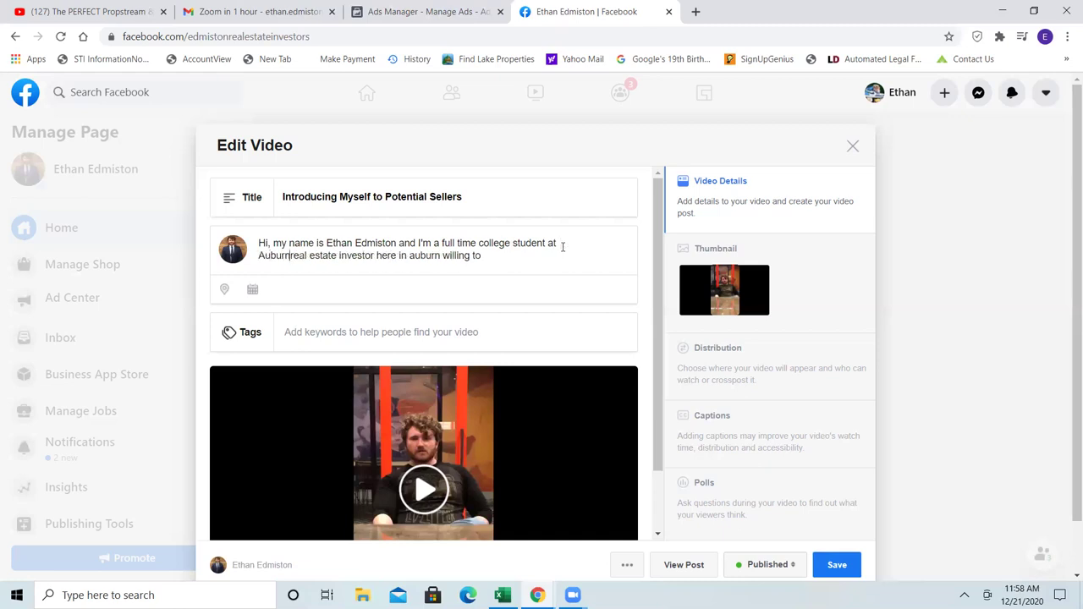
text( Un)
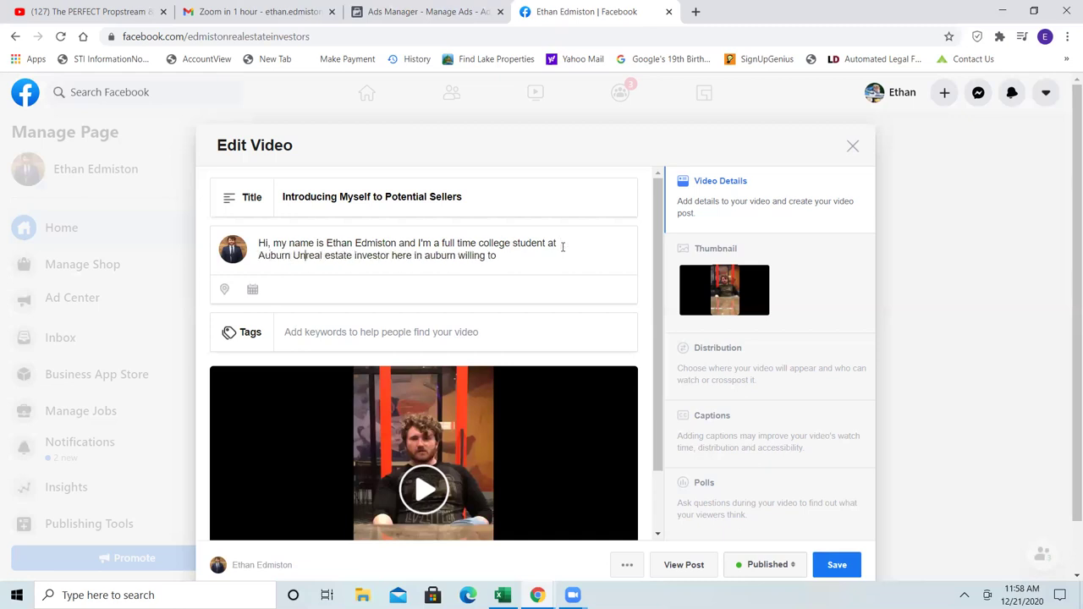
text(iversity )
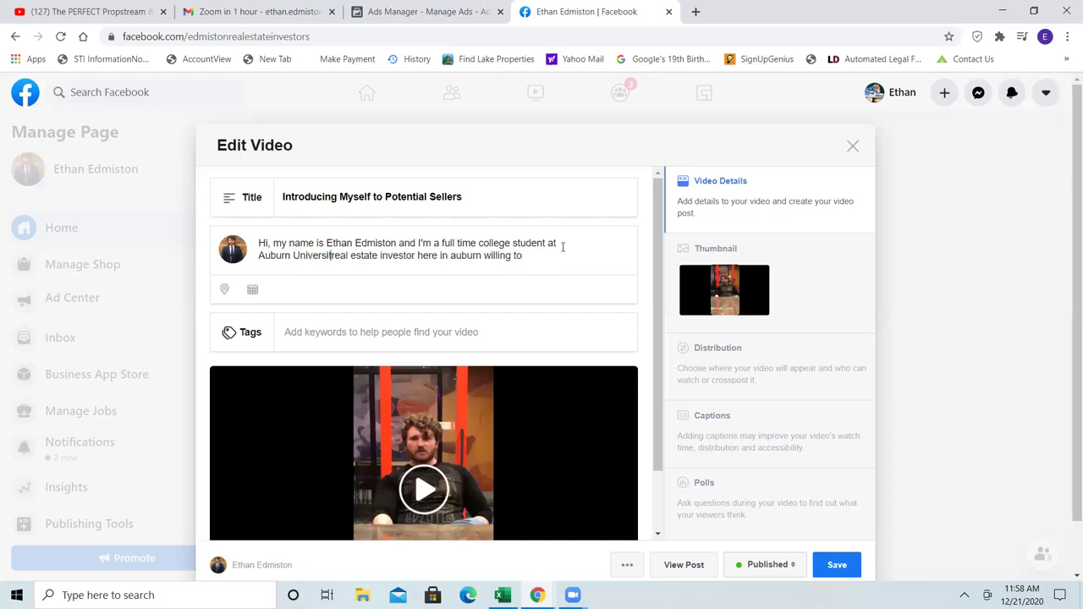
Insert "and a passionate" between "Auburn University" and "real estate investor" in the video description.
text(a)
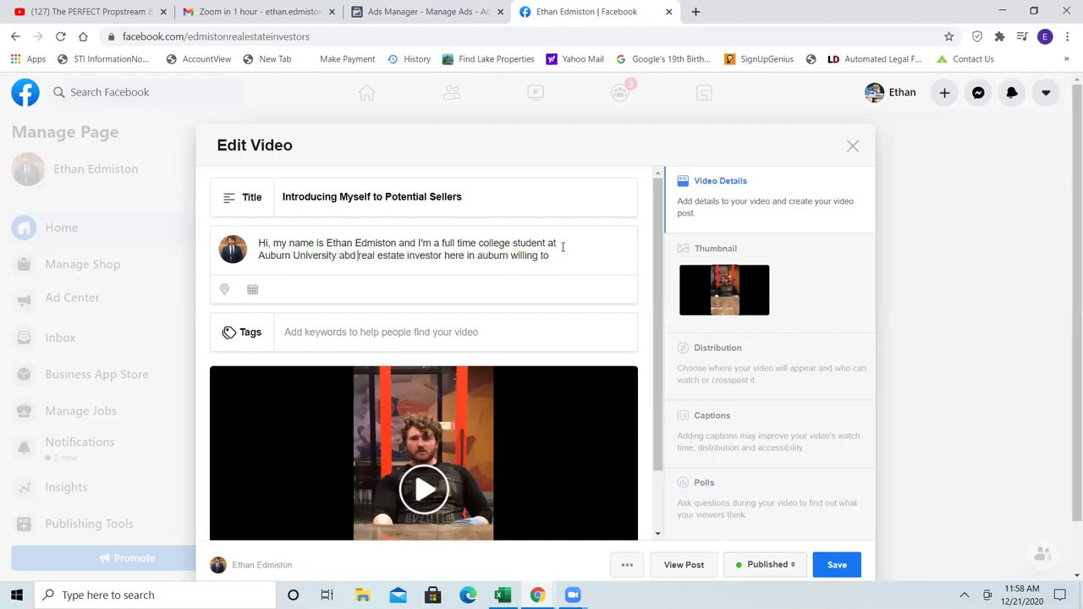
text(nd fu)
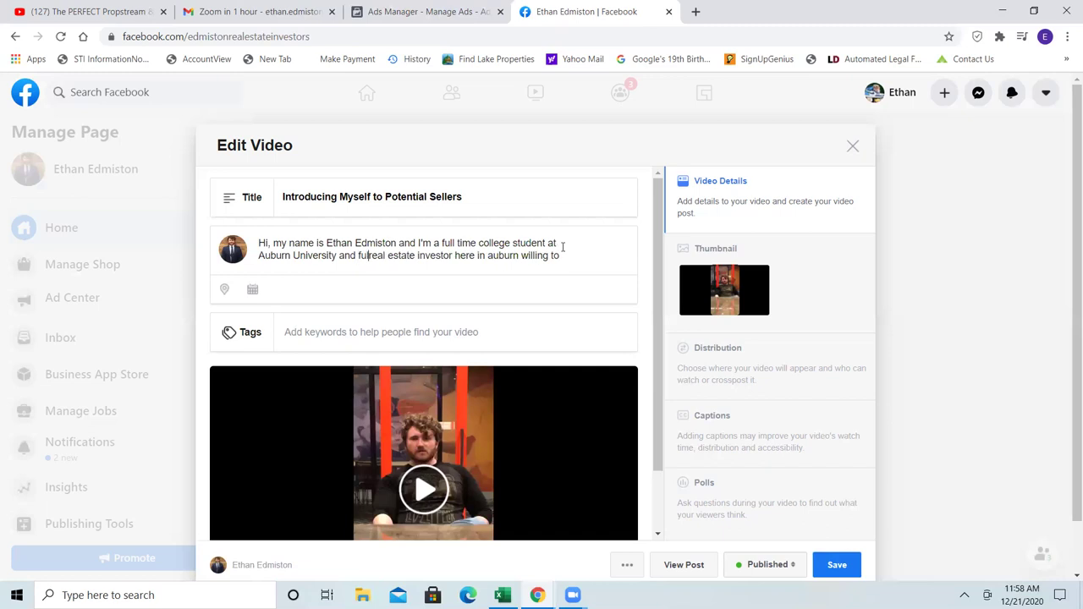
text(pa)
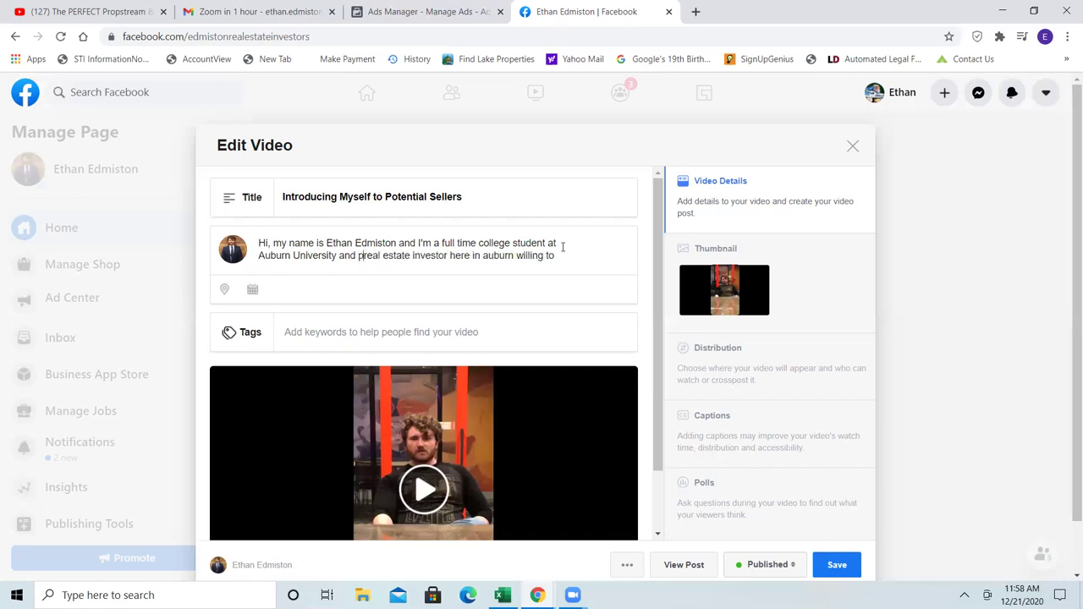
key(BackSpace)
key(BackSpace)
text(a pa)
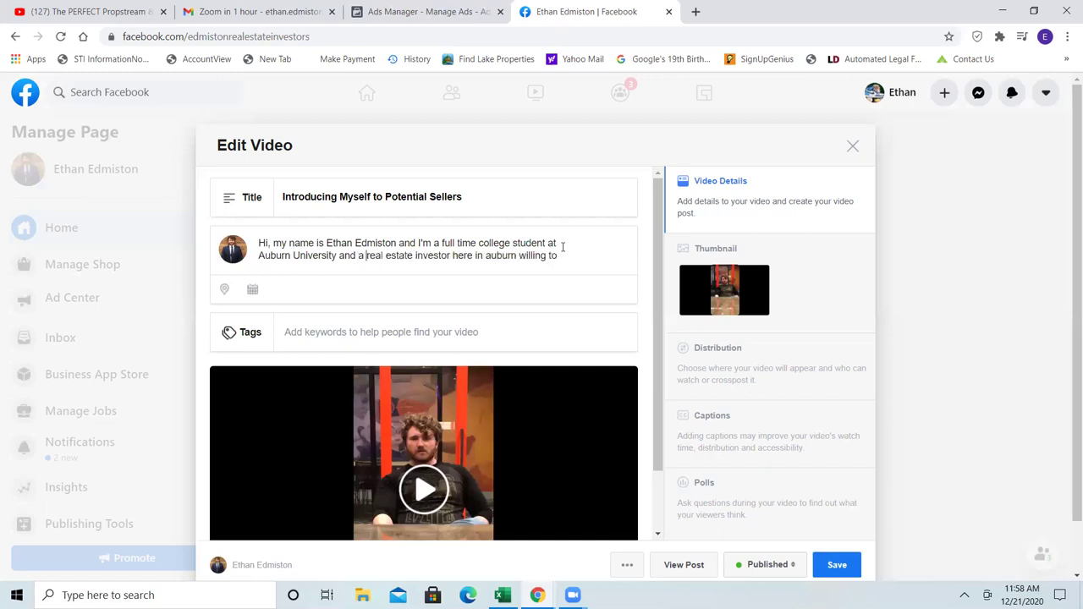
text(ate)
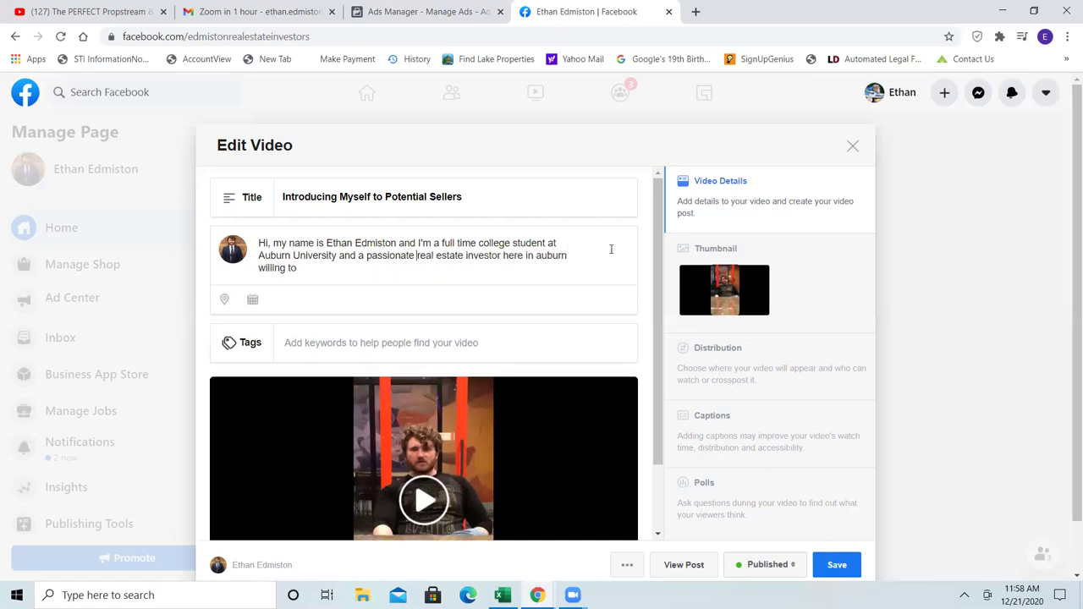
Remove "here in auburn willing to" from the description and end the sentence with a period after "investor".
key(BackSpace)
key(BackSpace)
key(BackSpace)
key(BackSpace)
key(BackSpace)
key(BackSpace)
key(BackSpace)
key(BackSpace)
key(BackSpace)
key(BackSpace)
key(BackSpace)
key(BackSpace)
key(BackSpace)
key(BackSpace)
key(BackSpace)
key(BackSpace)
key(BackSpace)
key(BackSpace)
key(BackSpace)
key(BackSpace)
text(r.)
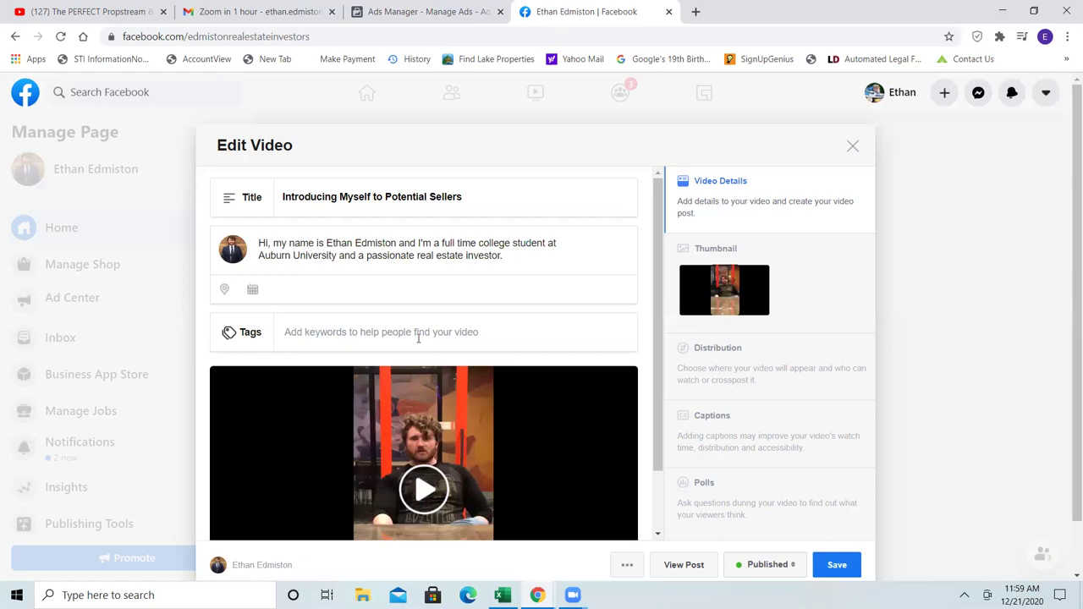
Add the sentence "I'm looking for potential sellers who may be in need of a cash buyer or simply need to sell fast." to the description.
text(I'm loo)
text(king for p)
text(oten)
text(tial sellers )
text(who may be)
text( in need o)
text(f)
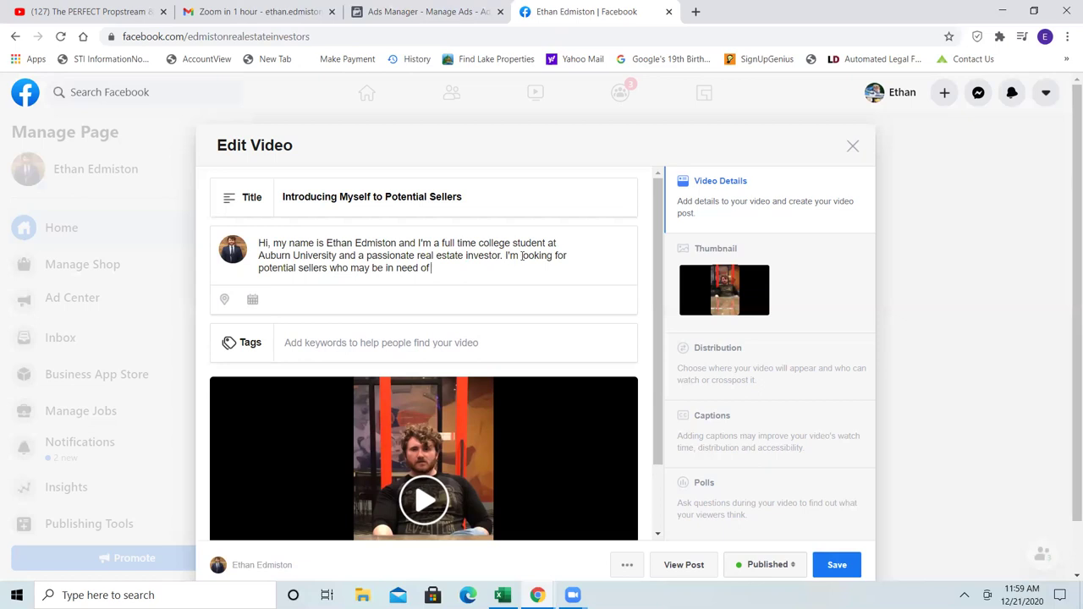
text( a cash buyer or simply ne)
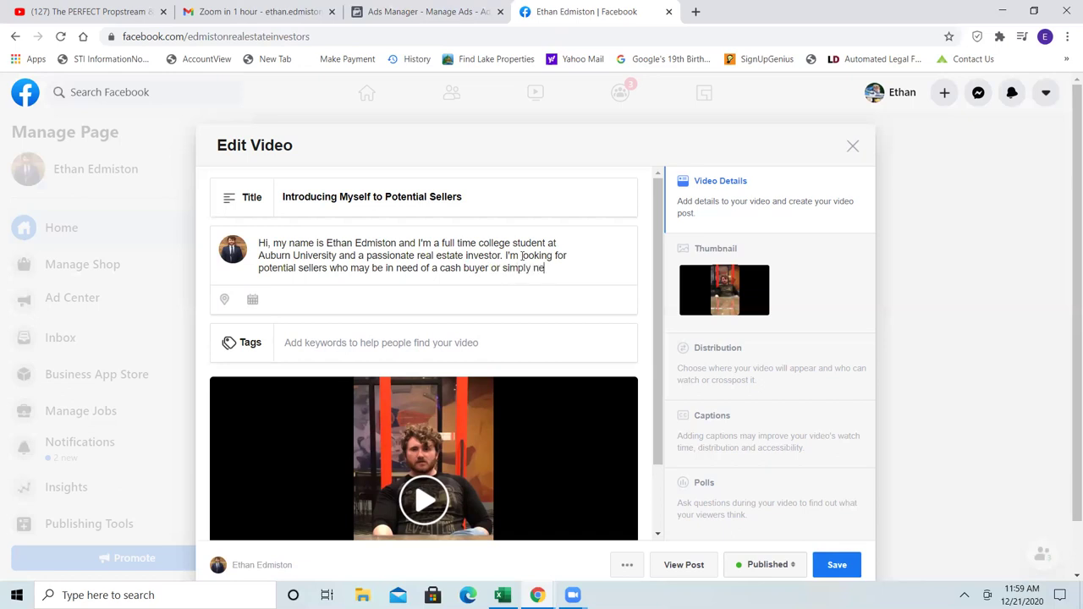
text(ed to sell fastly)
key(BackSpace)
key(BackSpace)
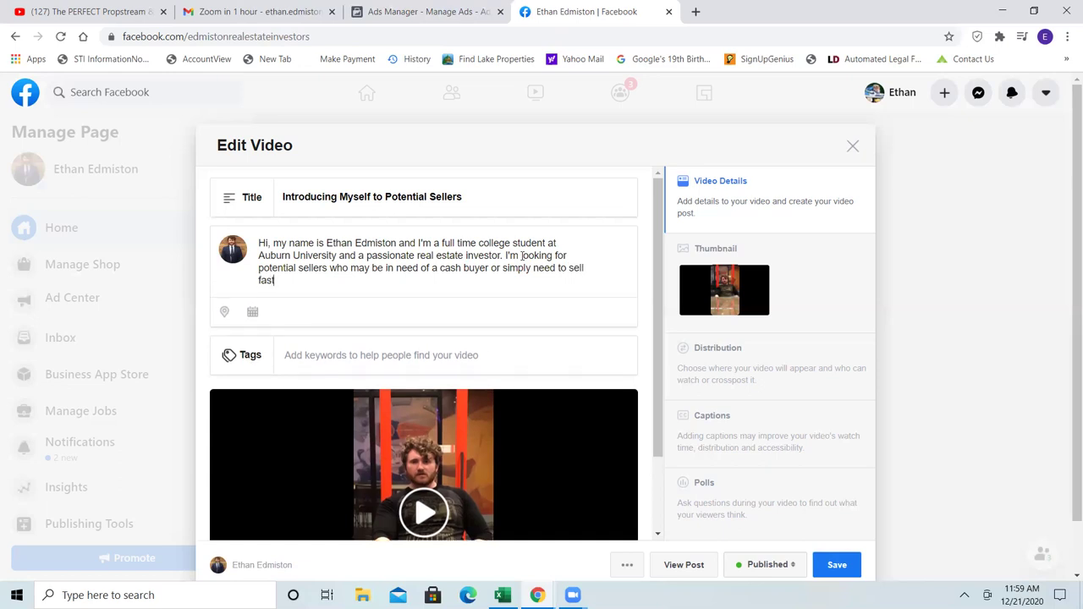
text(.)
End the description with "I wanted to simply introduce myself, please message me if I can be of service in any regard.".
text(I wanted to simply introdu)
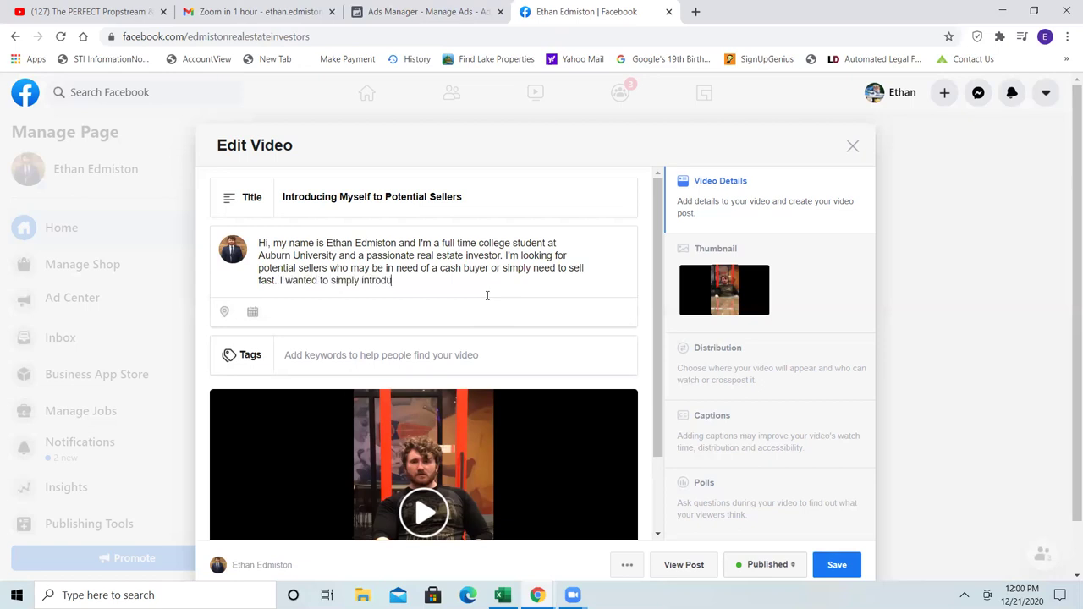
text(ce ymself, please message me if)
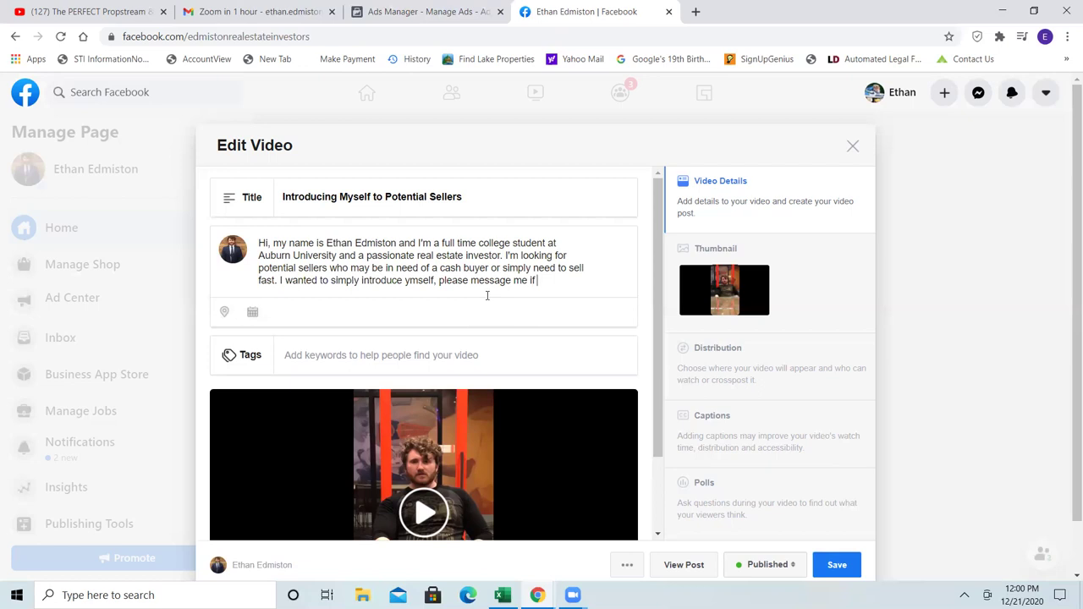
text(I can be o)
text(f service)
text( in any r)
text(egard)
text(.)
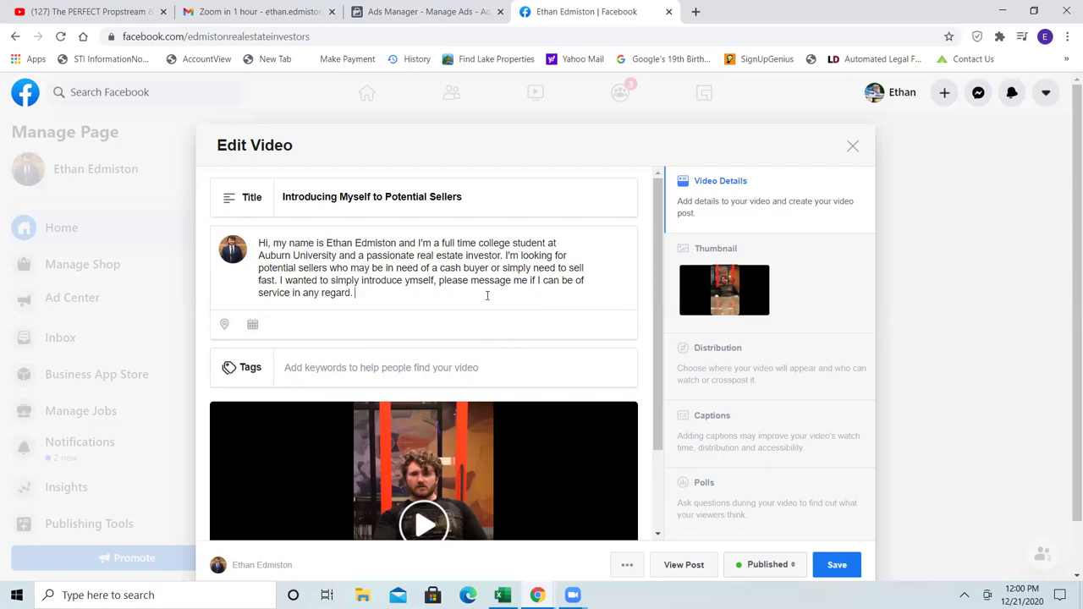
click(425, 369)
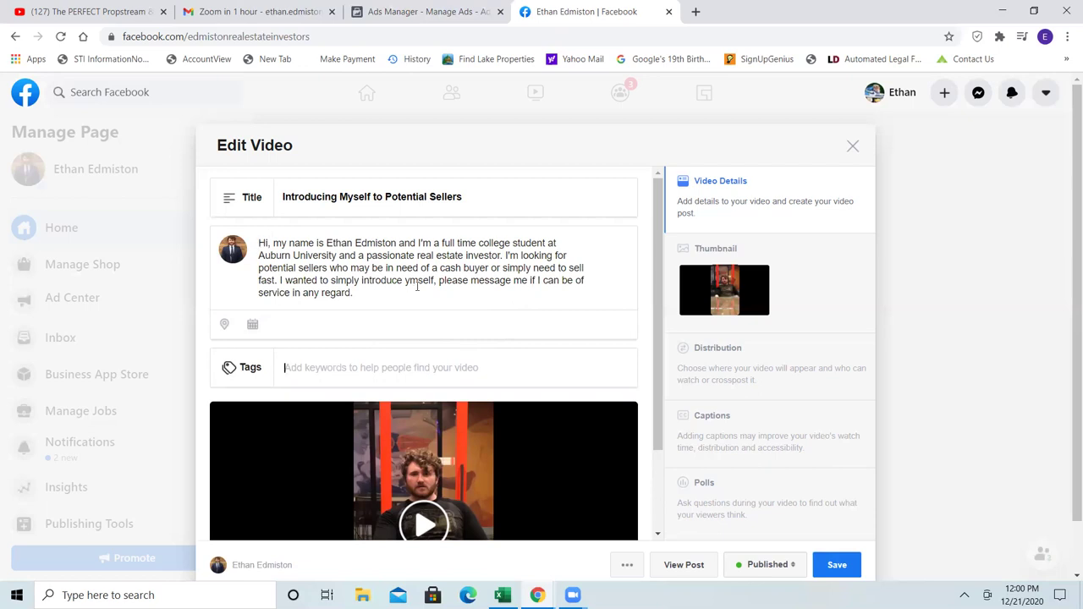
Correct the misspelled "ymself" to "myself" in the description's last sentence.
click(433, 283)
key(BackSpace)
key(BackSpace)
key(BackSpace)
key(BackSpace)
key(BackSpace)
key(BackSpace)
key(BackSpace)
text(myself,)
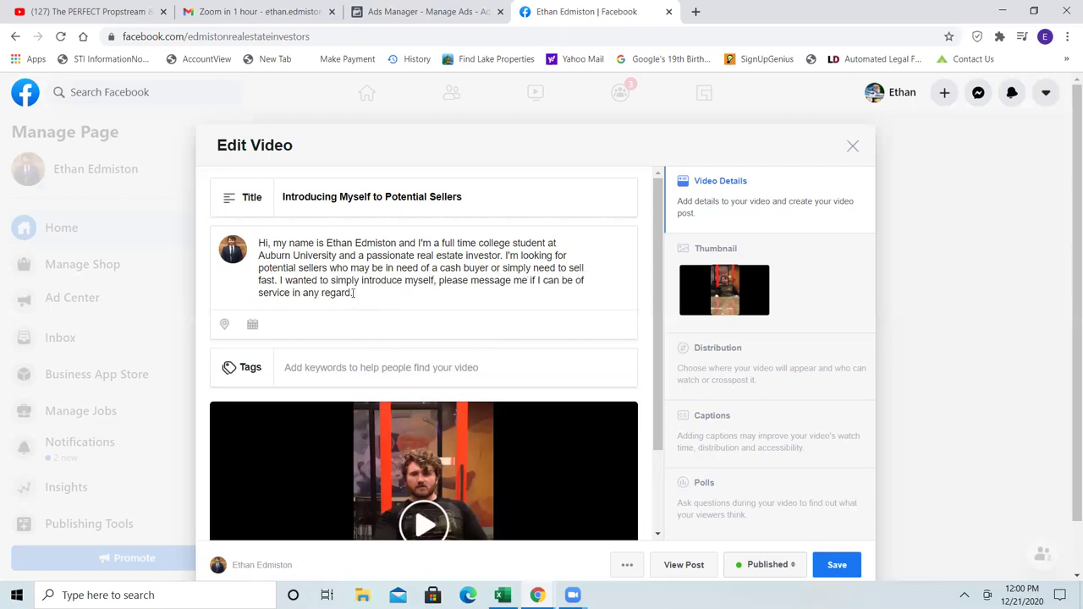
mouse_move(353, 292)
mouse_down()
mouse_move(307, 280)
mouse_move(259, 243)
mouse_move(357, 295)
mouse_up()
Search the web for "grammarly" in a new browser tab.
click(696, 12)
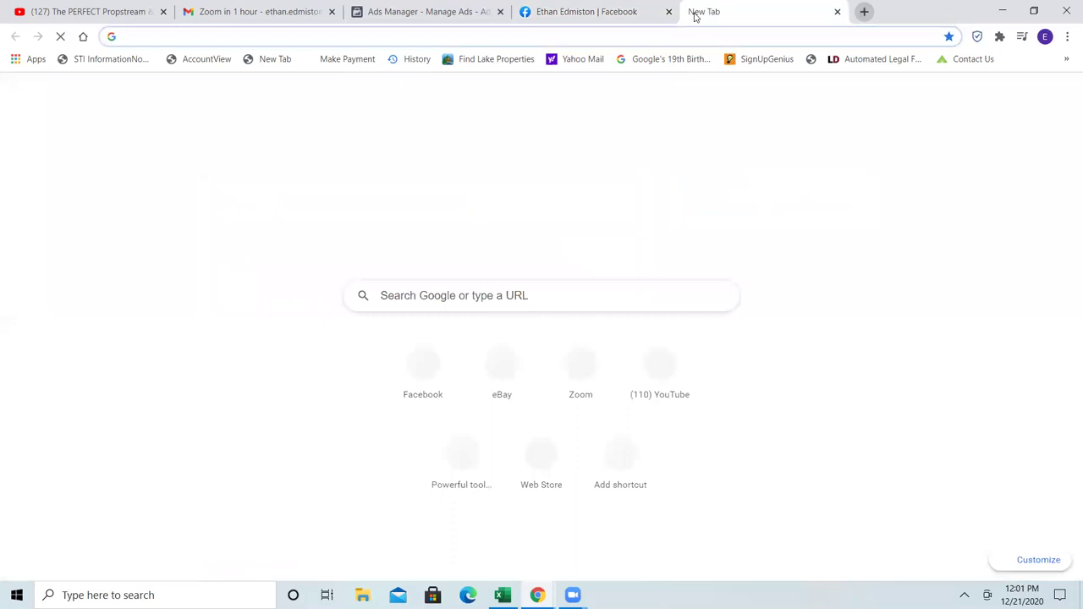
text(g)
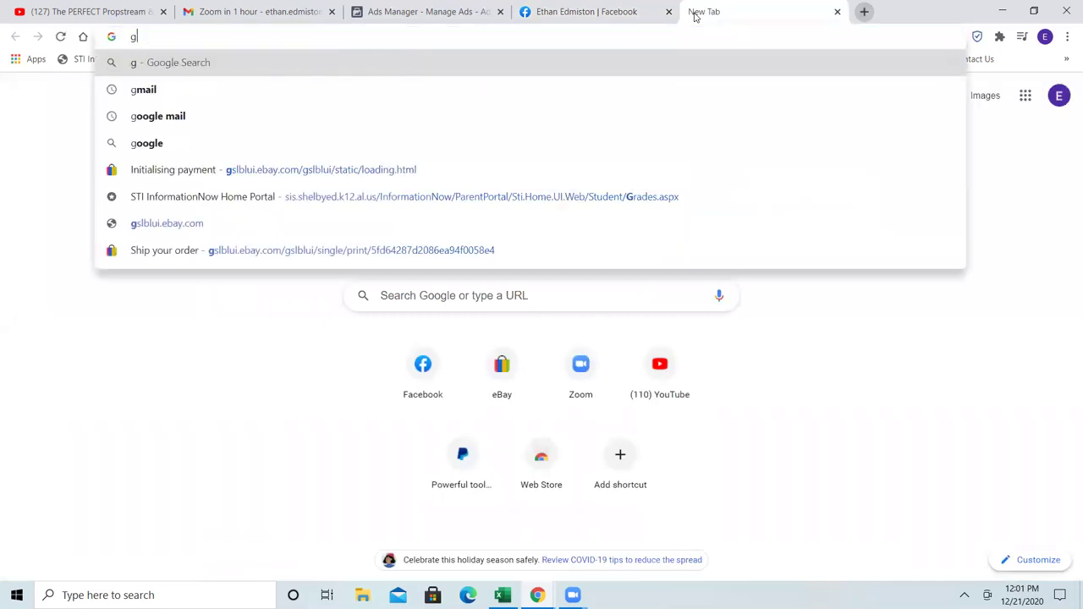
text(rammarly)
key(Return)
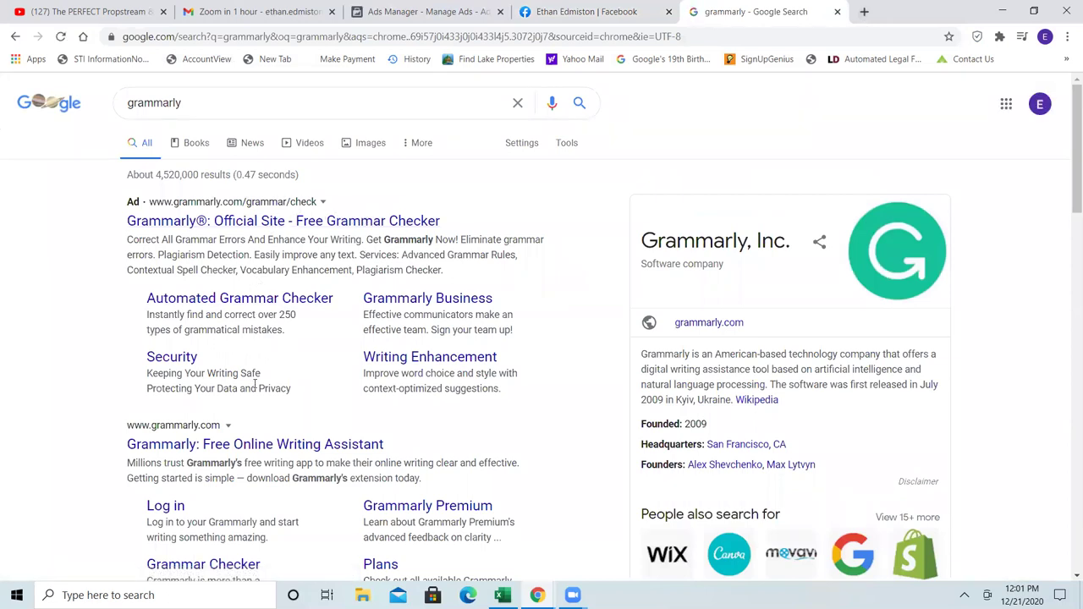
Replace the web search with "google store" and open the Google Store for Google Made Devices & Accessories result.
click(225, 107)
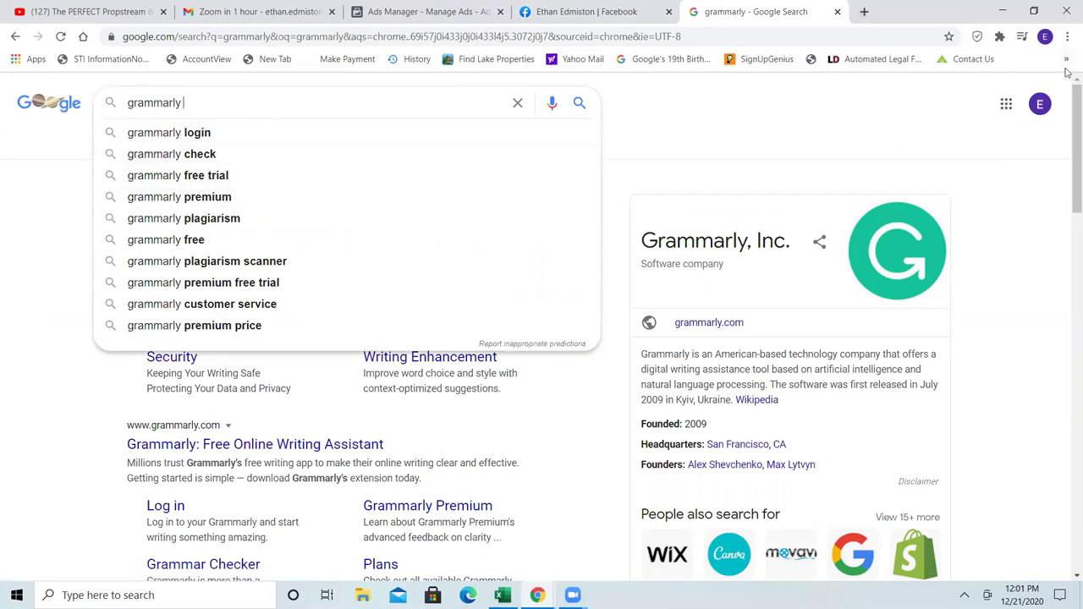
key(BackSpace)
key(BackSpace)
key(BackSpace)
key(BackSpace)
key(BackSpace)
key(BackSpace)
key(BackSpace)
key(BackSpace)
key(BackSpace)
key(BackSpace)
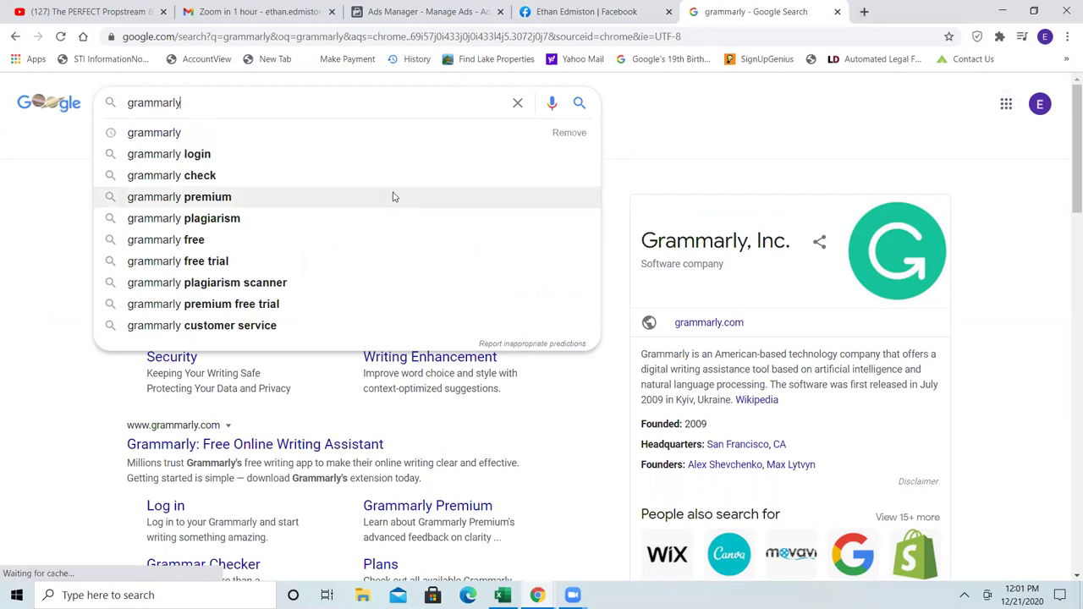
text(google store)
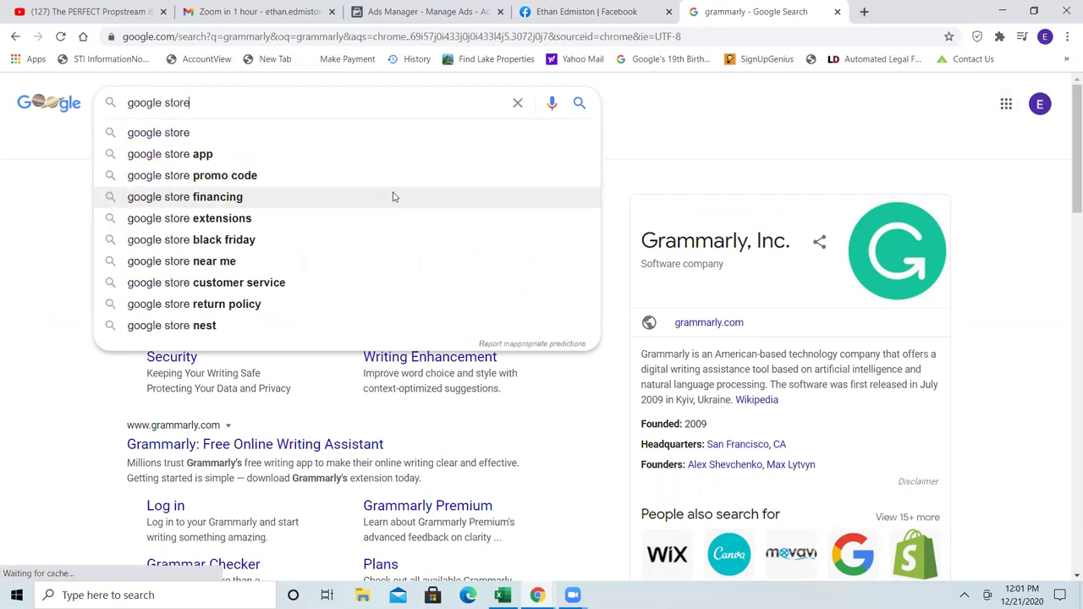
key(Return)
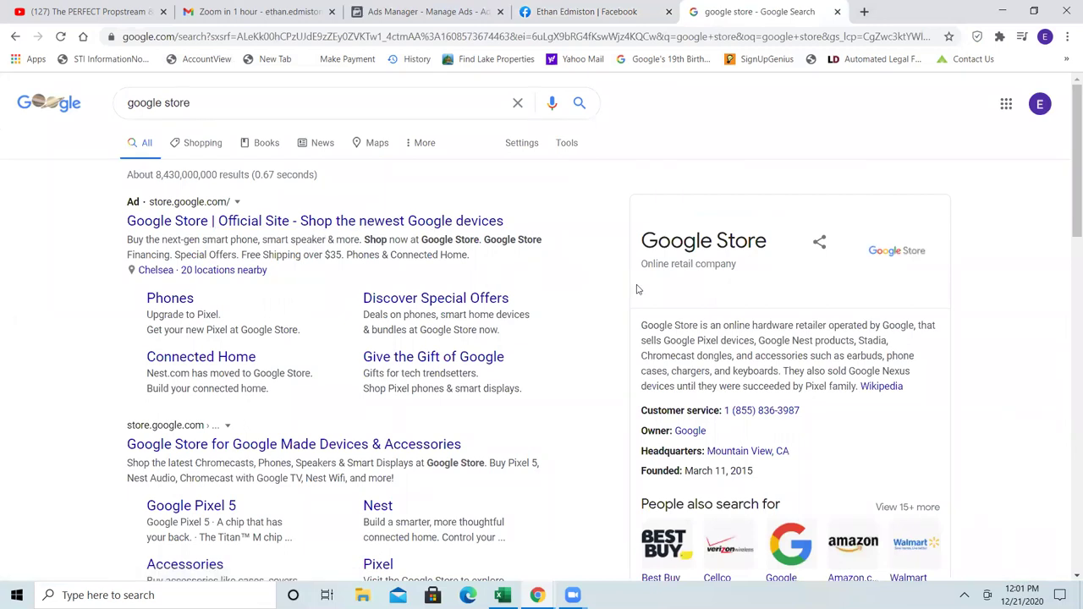
scroll(427, 351, down, 2)
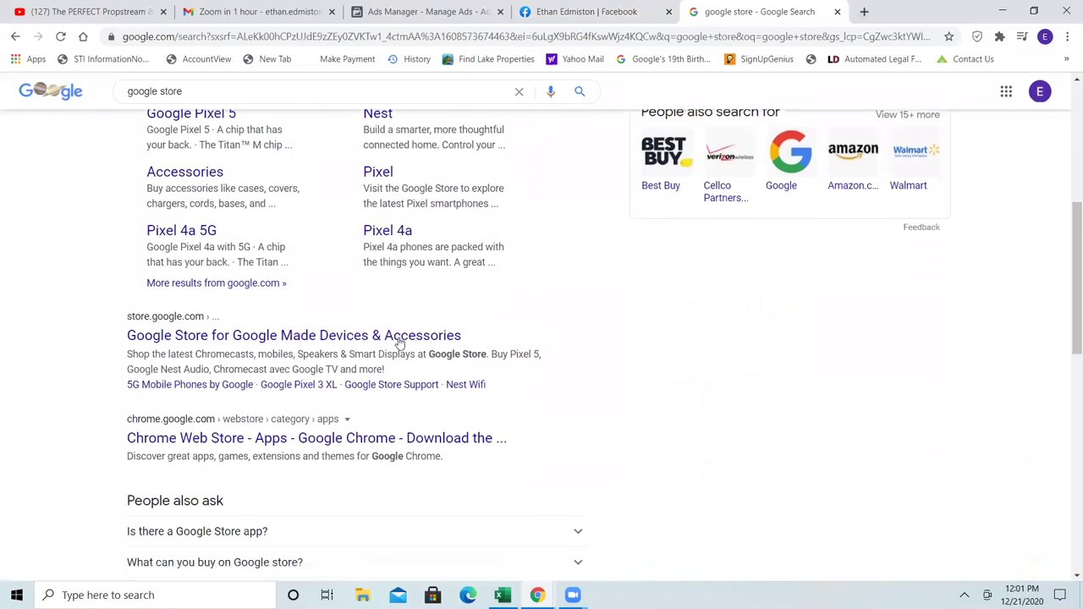
click(398, 339)
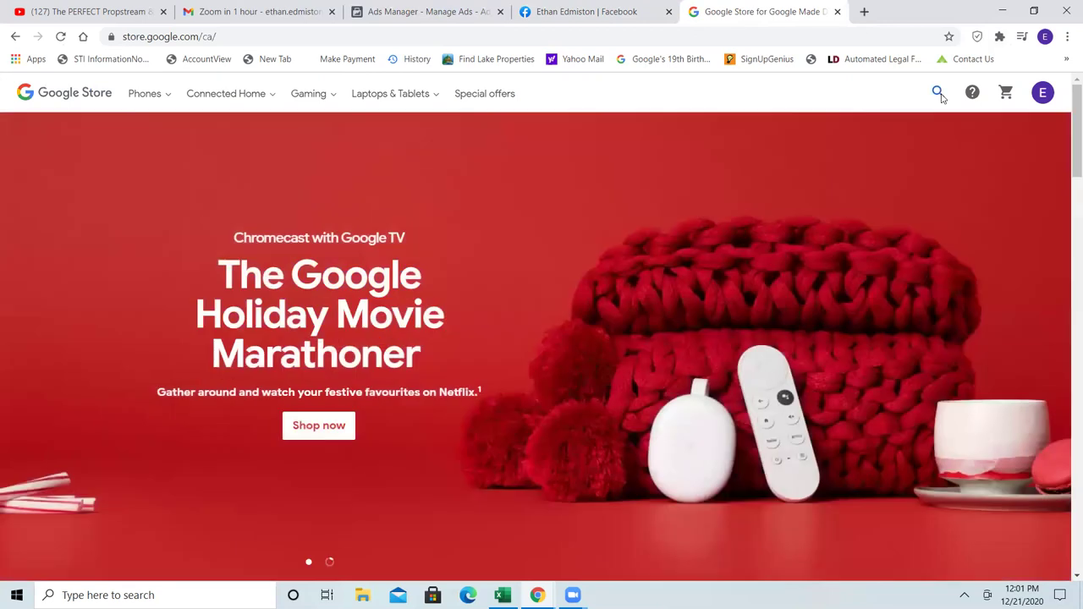
Search the Google Store for "grammarly".
click(940, 95)
text(grammarly)
key(Return)
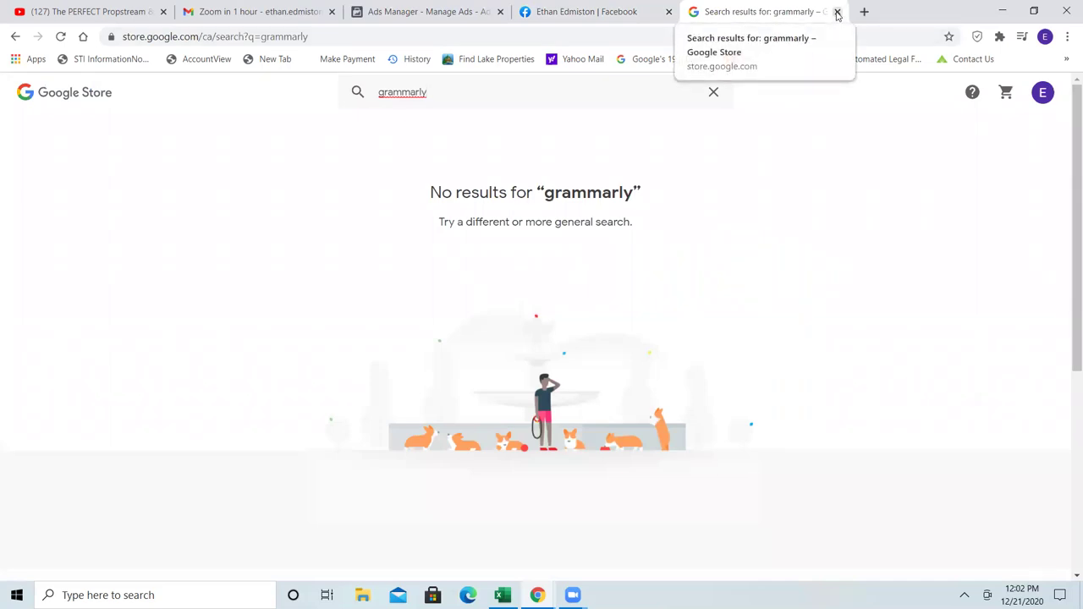
Go back to the web search results and find the Grammarly for Chrome page in the Chrome Web Store.
click(16, 37)
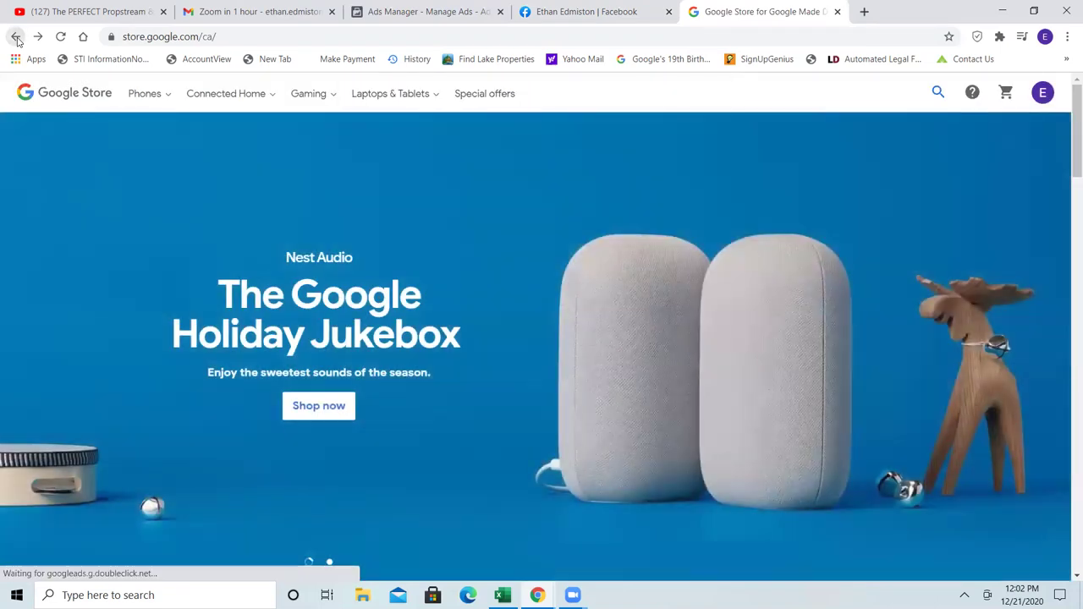
click(15, 37)
scroll(355, 365, down, 6)
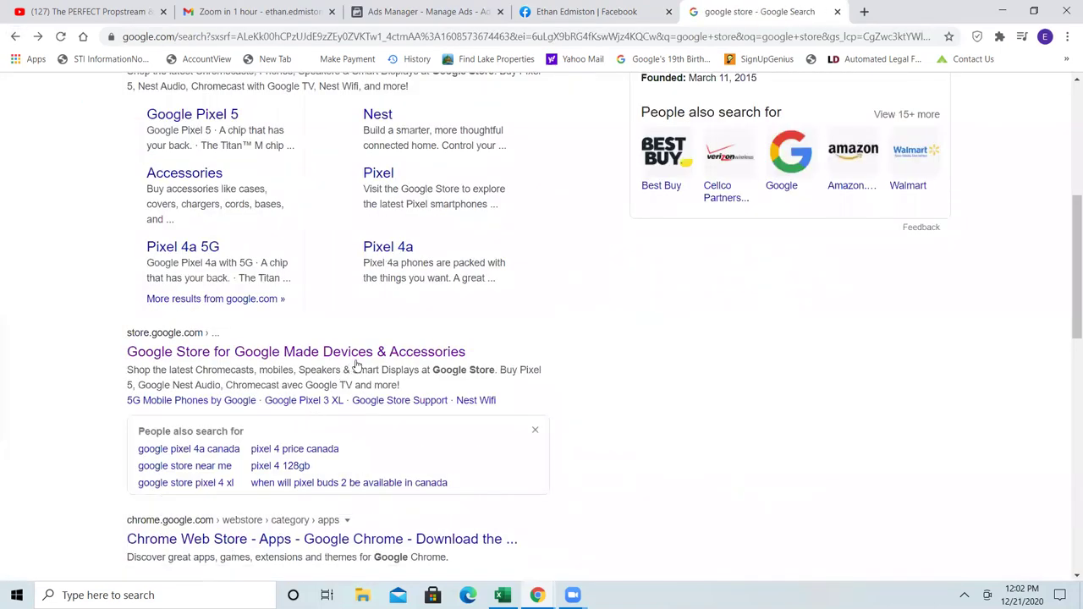
scroll(355, 366, up, 5)
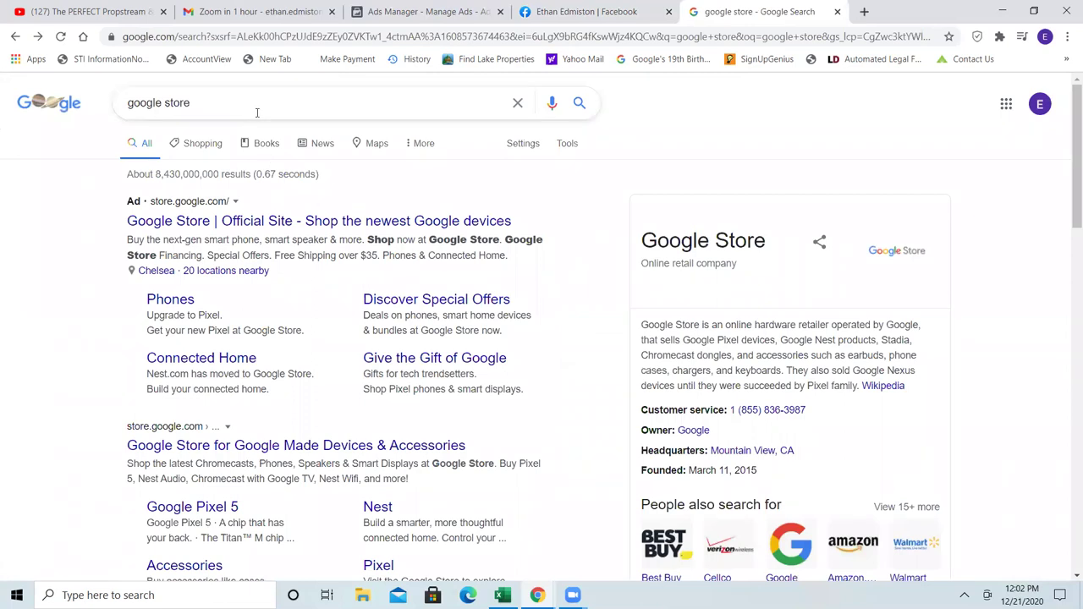
click(258, 113)
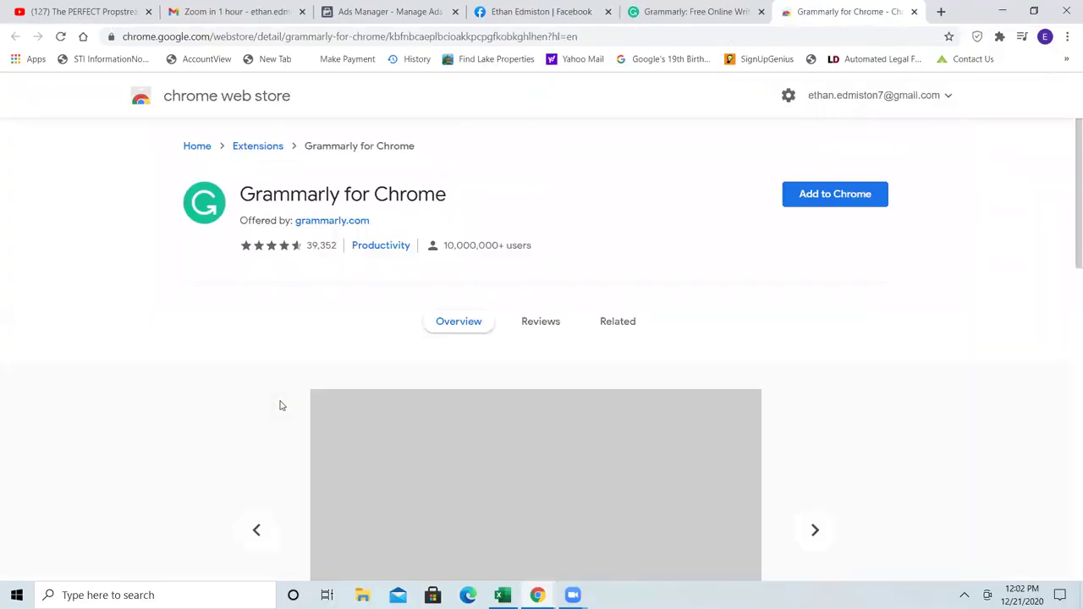
Add the Grammarly for Chrome extension to the browser and dismiss the installation notice.
click(827, 195)
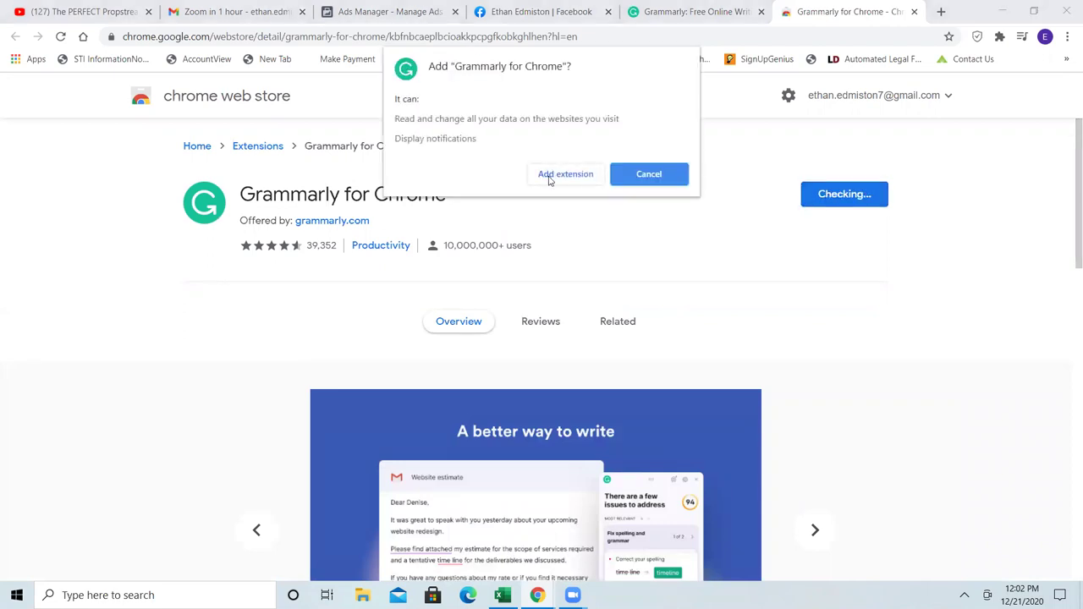
click(548, 177)
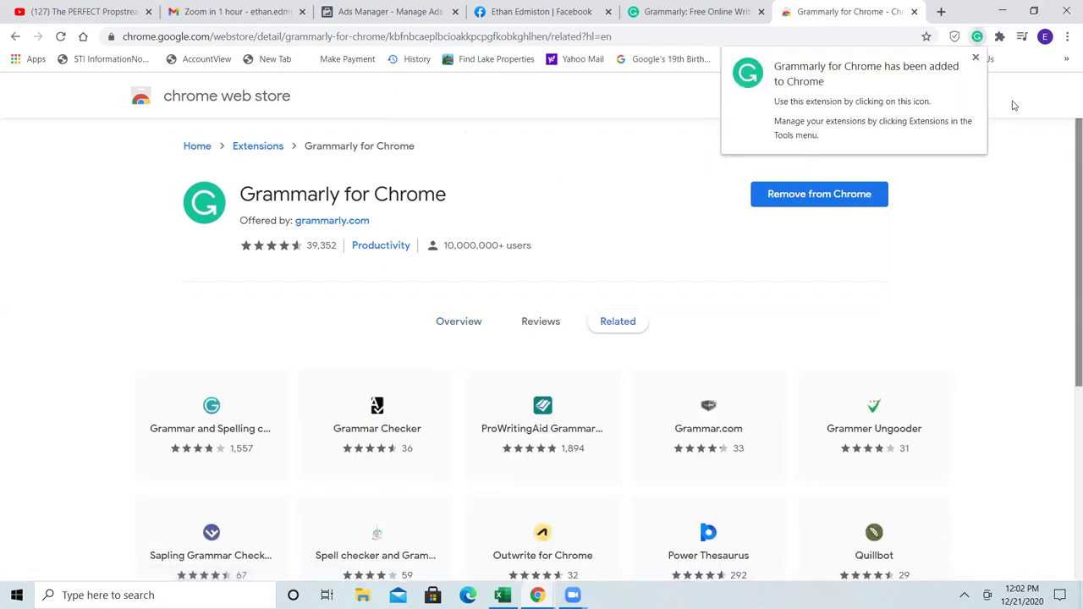
click(976, 58)
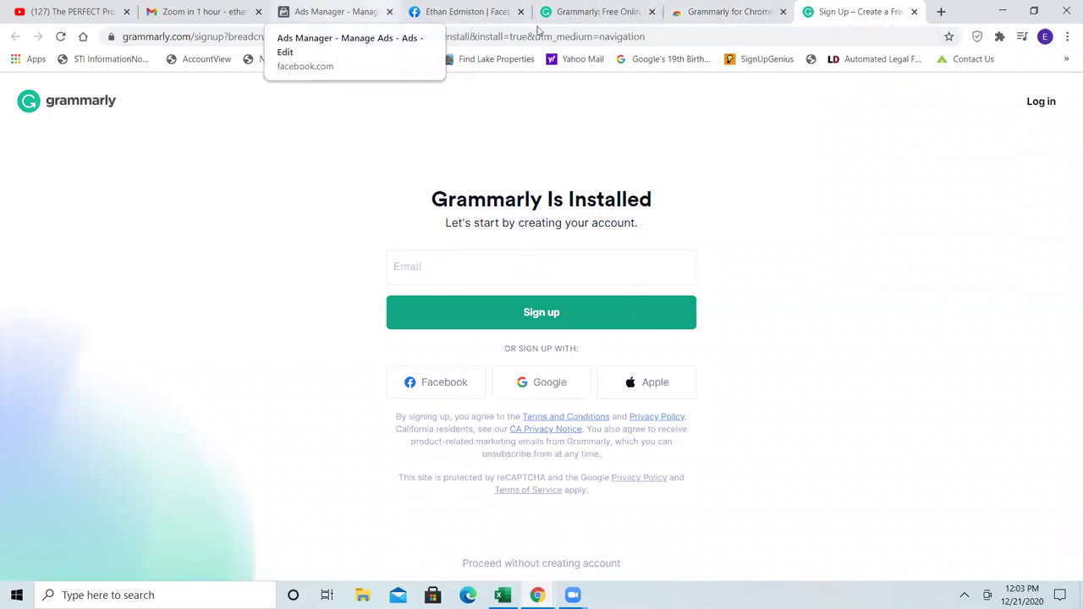
Switch back to the Facebook page's video editor, review the video details, and open the thumbnail choices.
click(494, 18)
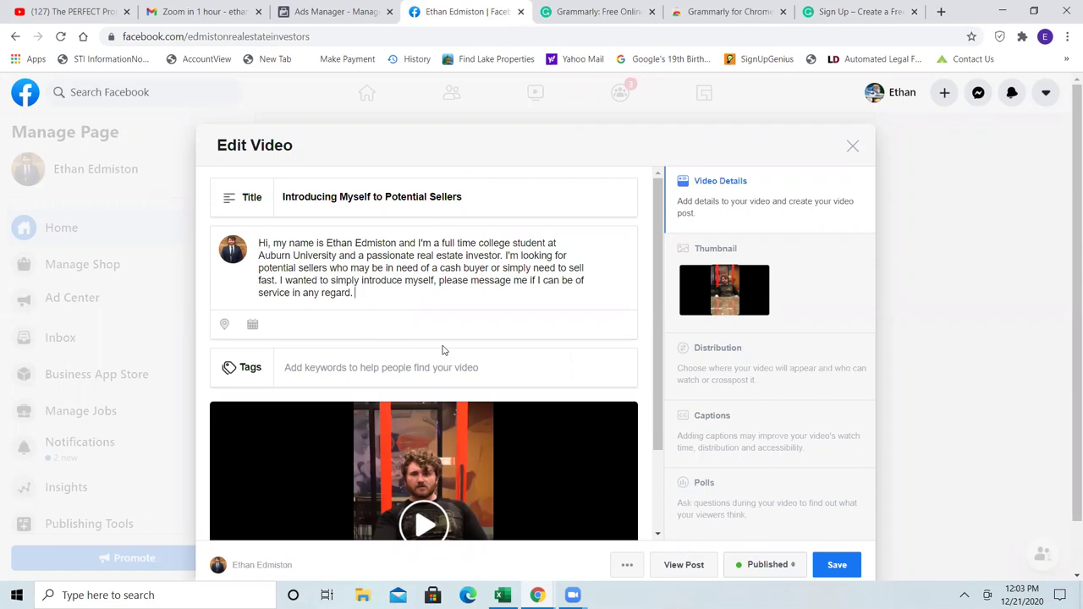
scroll(442, 349, down, 3)
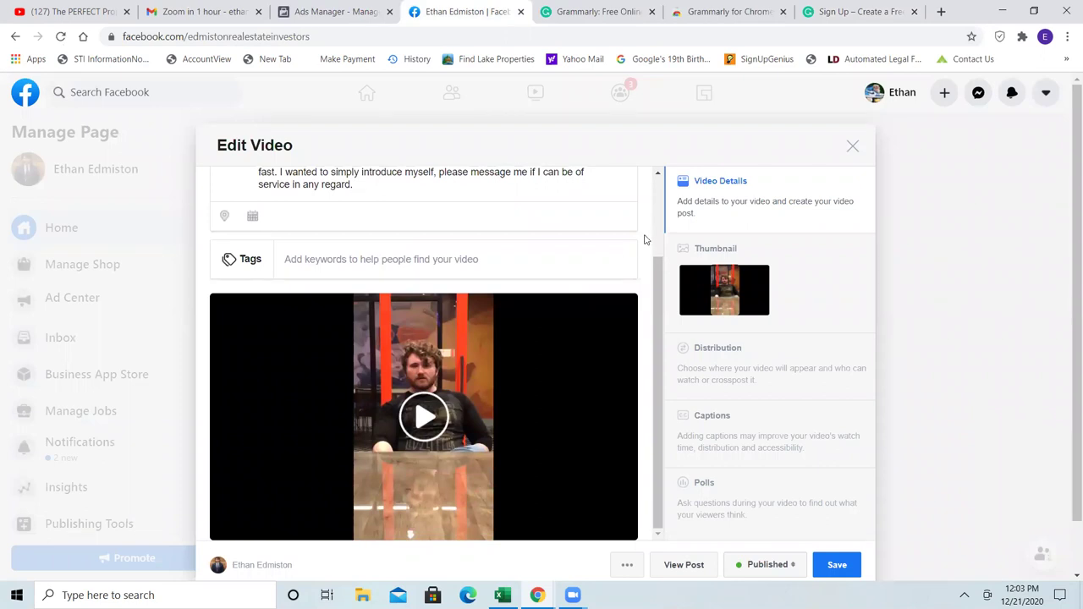
scroll(644, 241, up, 3)
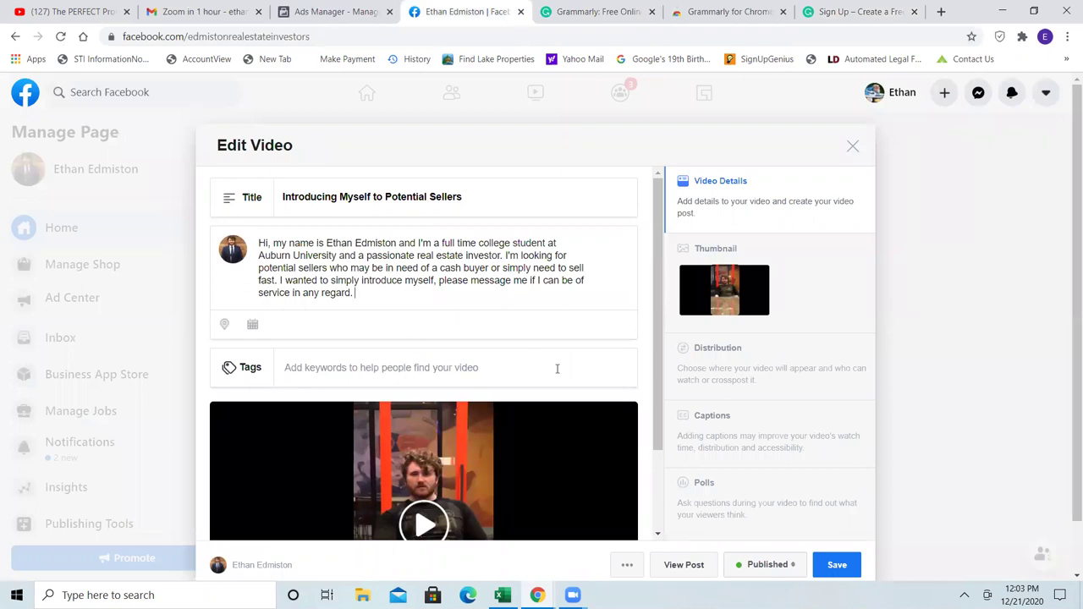
click(738, 249)
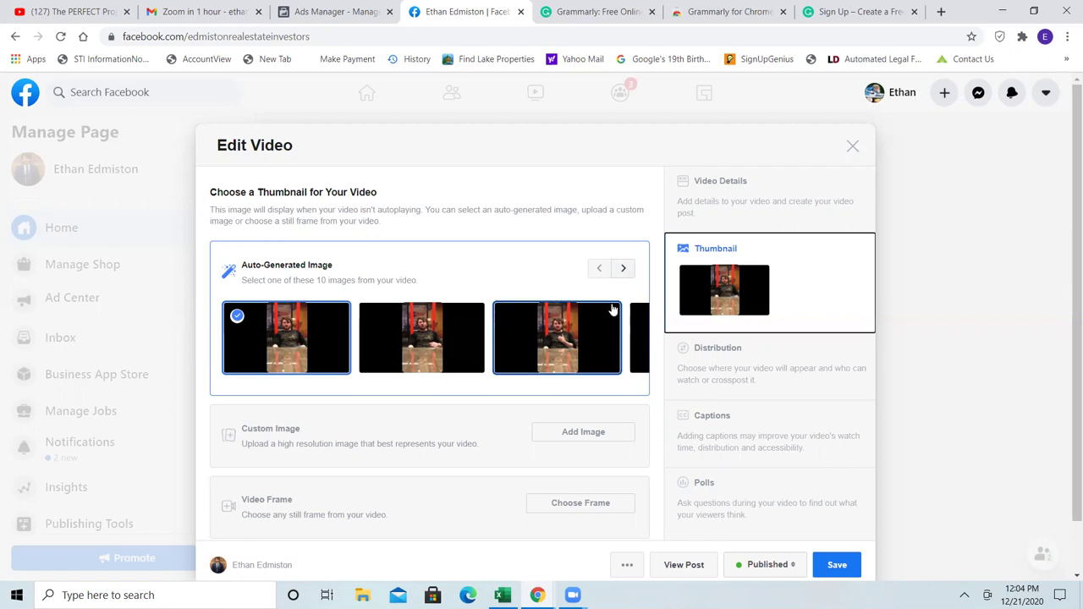
Browse the auto-generated thumbnail images, keep the first one selected, and save the video's edits.
click(624, 270)
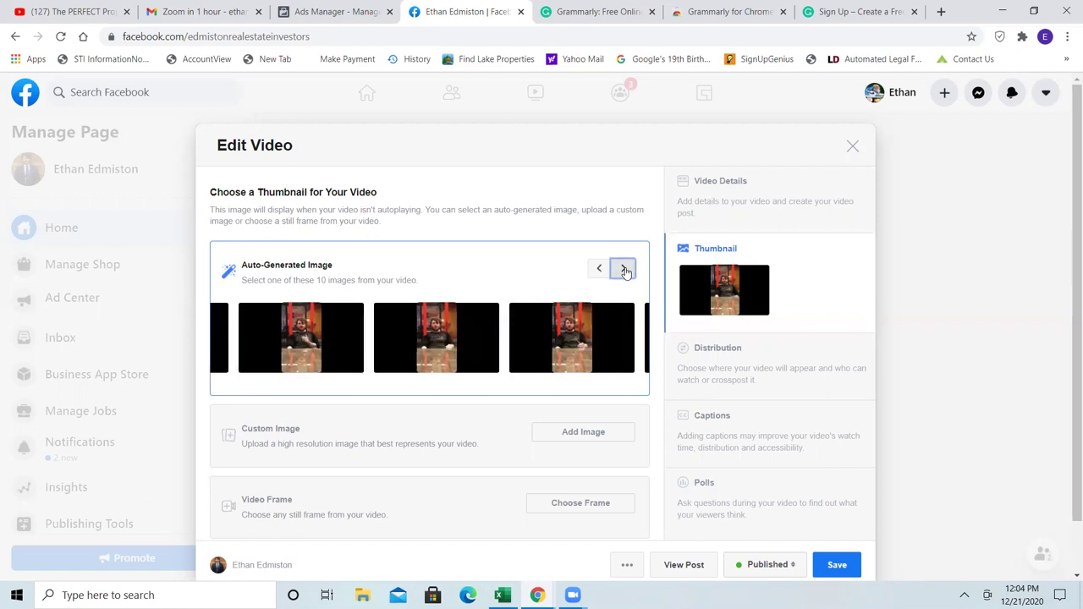
click(624, 269)
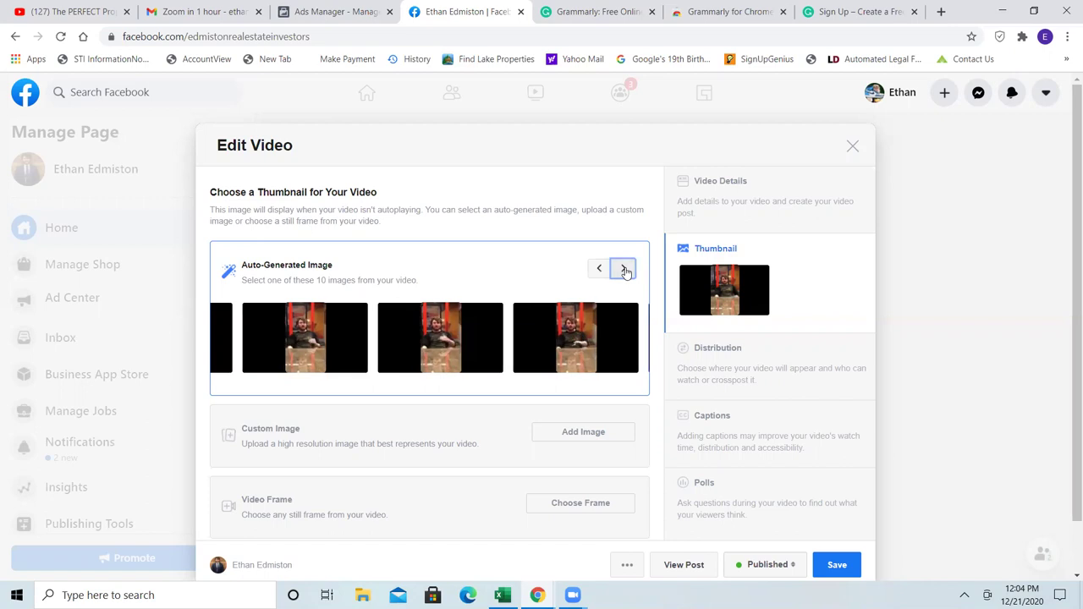
click(600, 269)
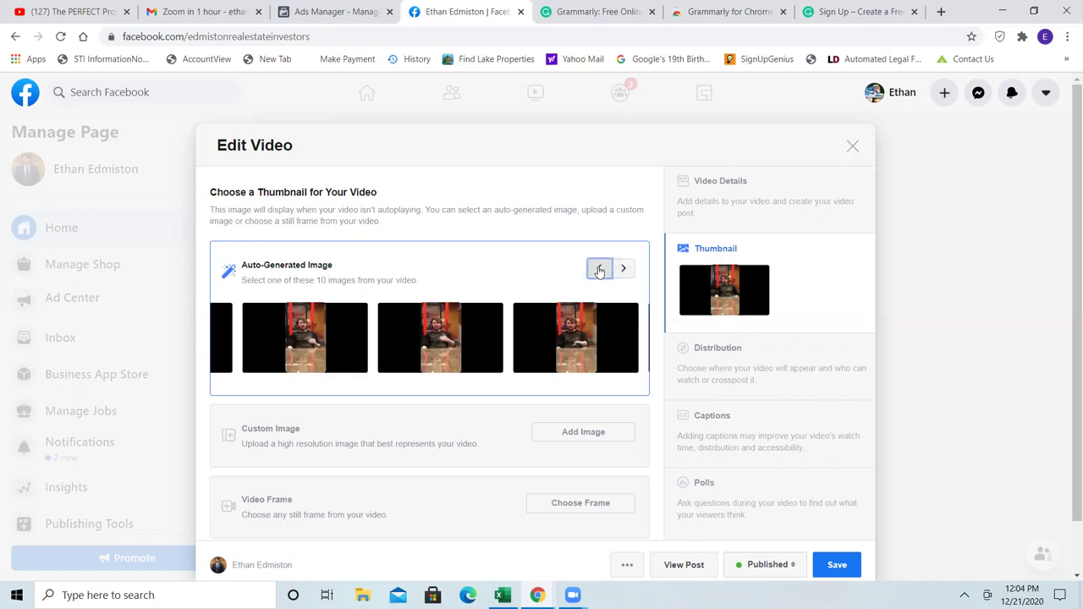
click(600, 269)
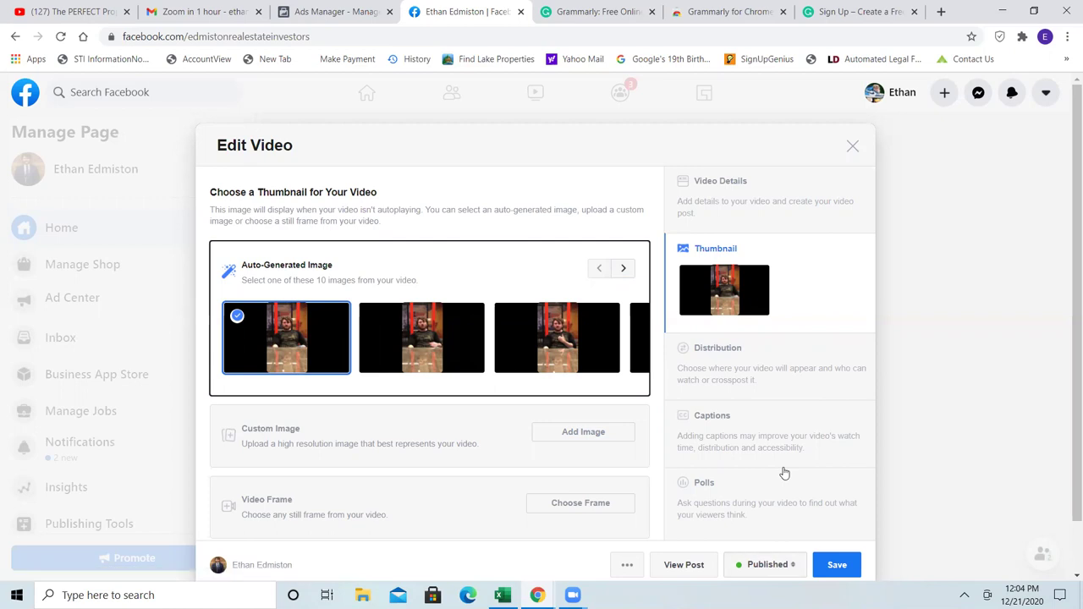
click(840, 564)
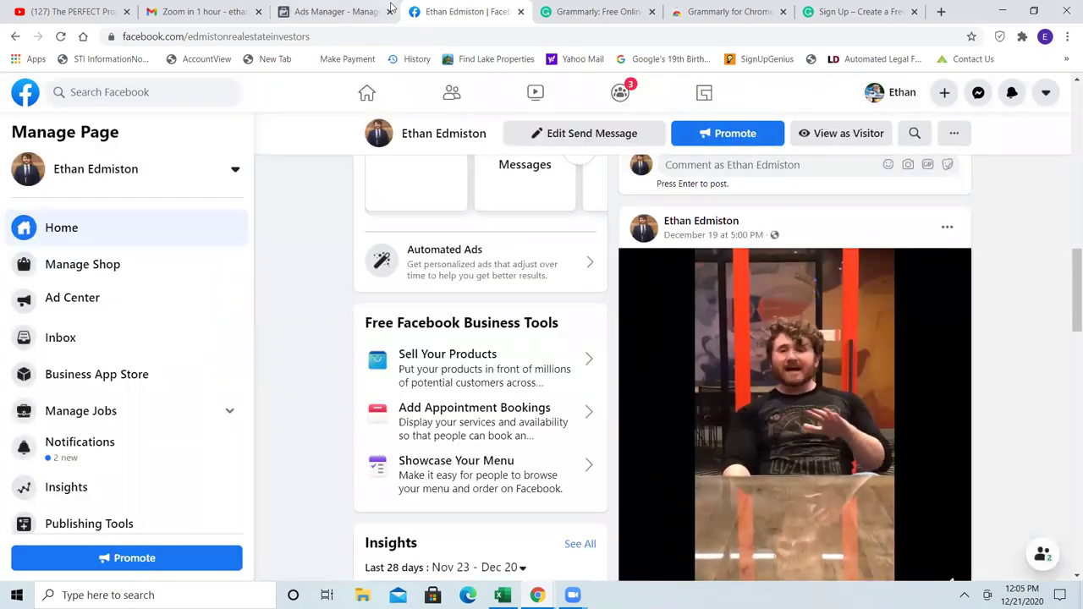
Check the ad preview in Ads Manager, reload the Facebook page, and find the intro video post with its description.
click(347, 8)
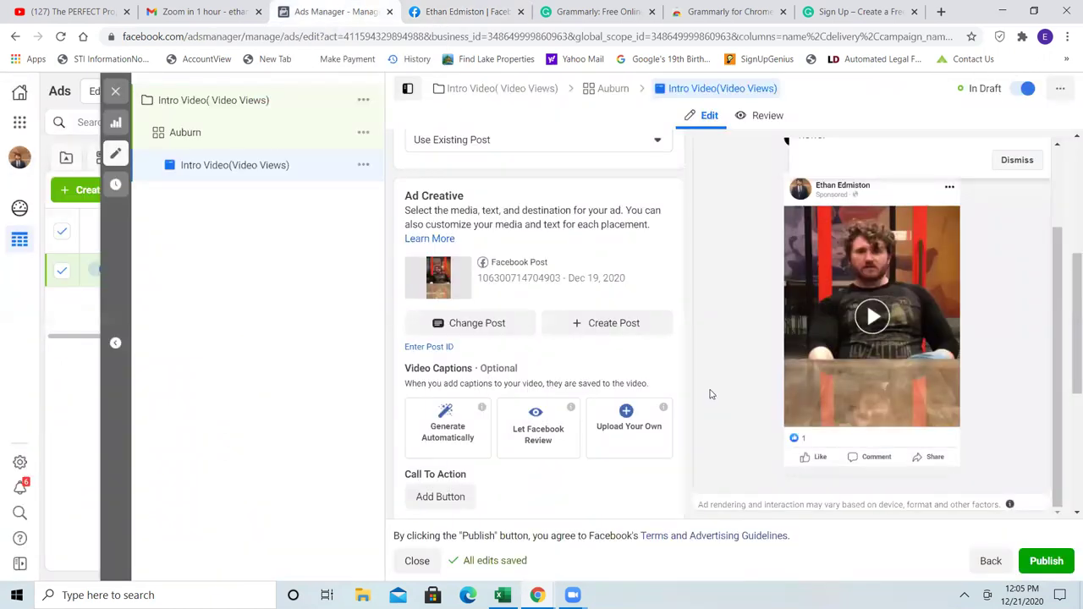
click(461, 12)
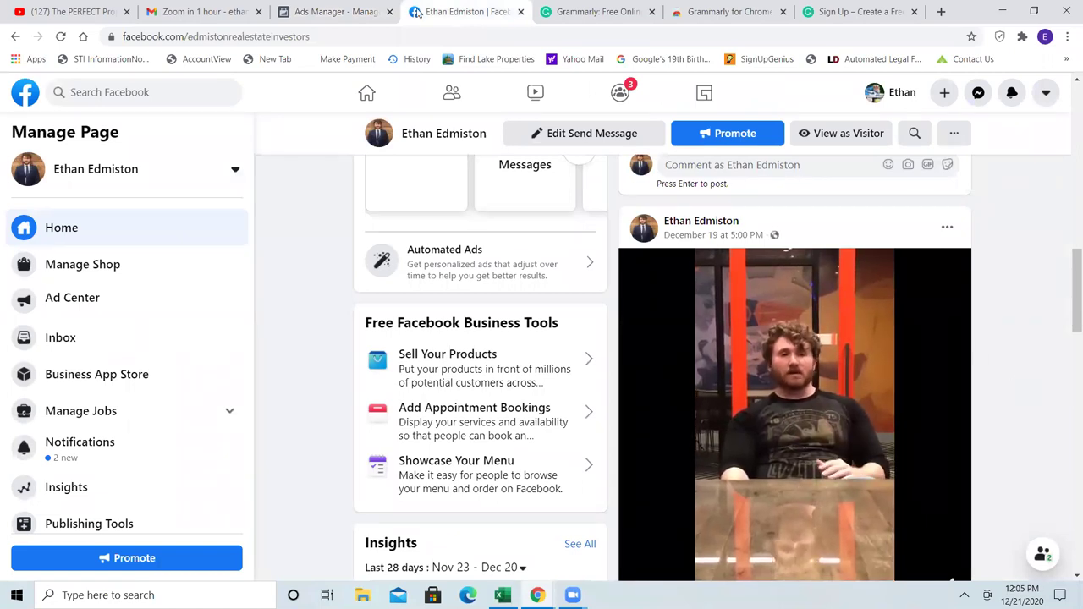
click(60, 37)
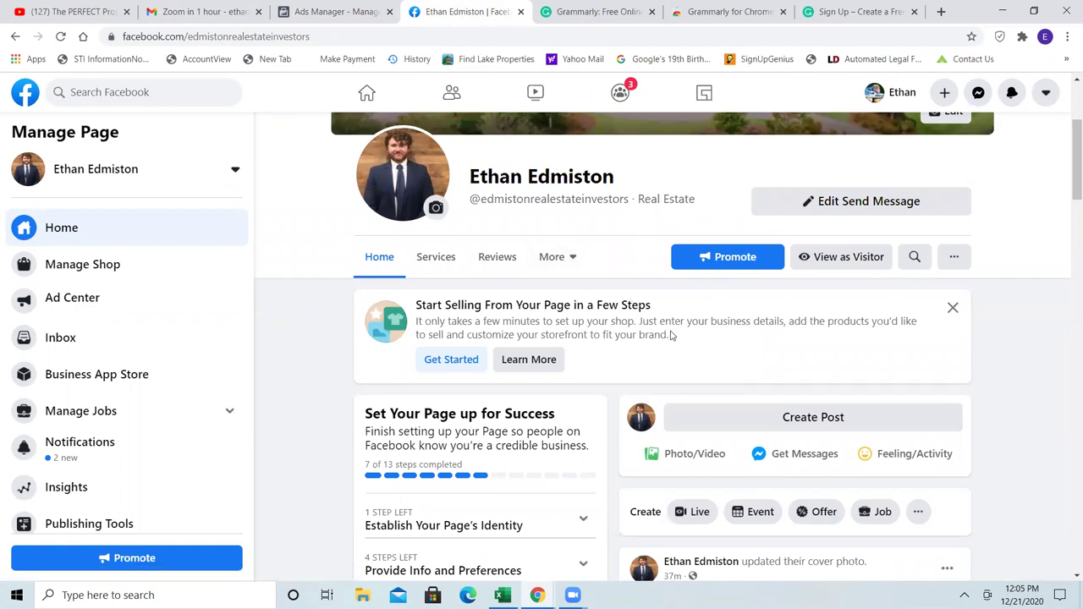
scroll(747, 389, down, 2)
scroll(747, 390, down, 10)
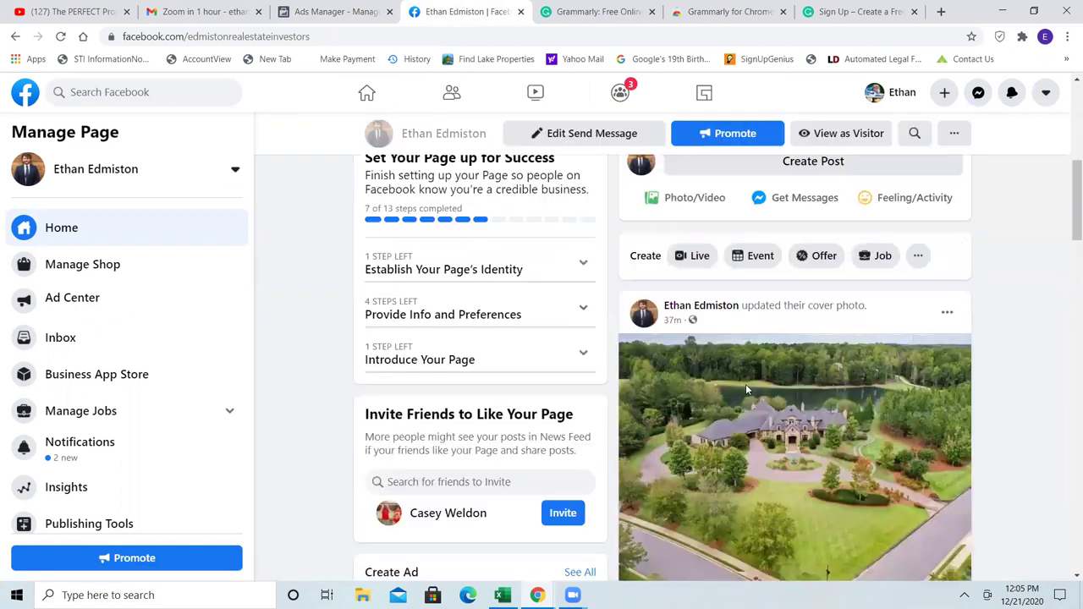
scroll(746, 384, up, 2)
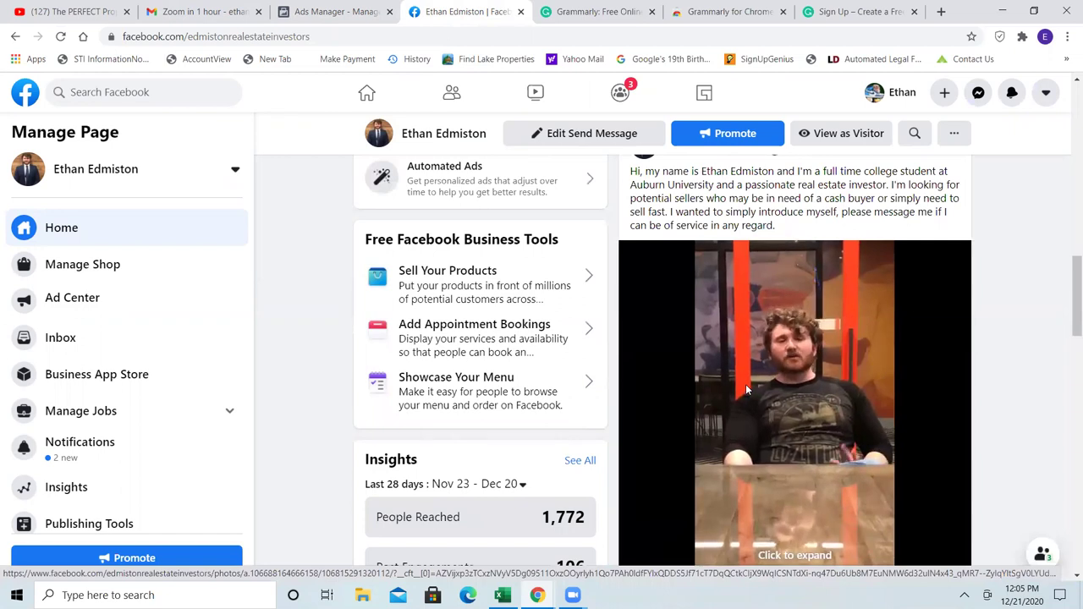
scroll(746, 389, down, 4)
scroll(746, 389, up, 3)
scroll(746, 390, up, 1)
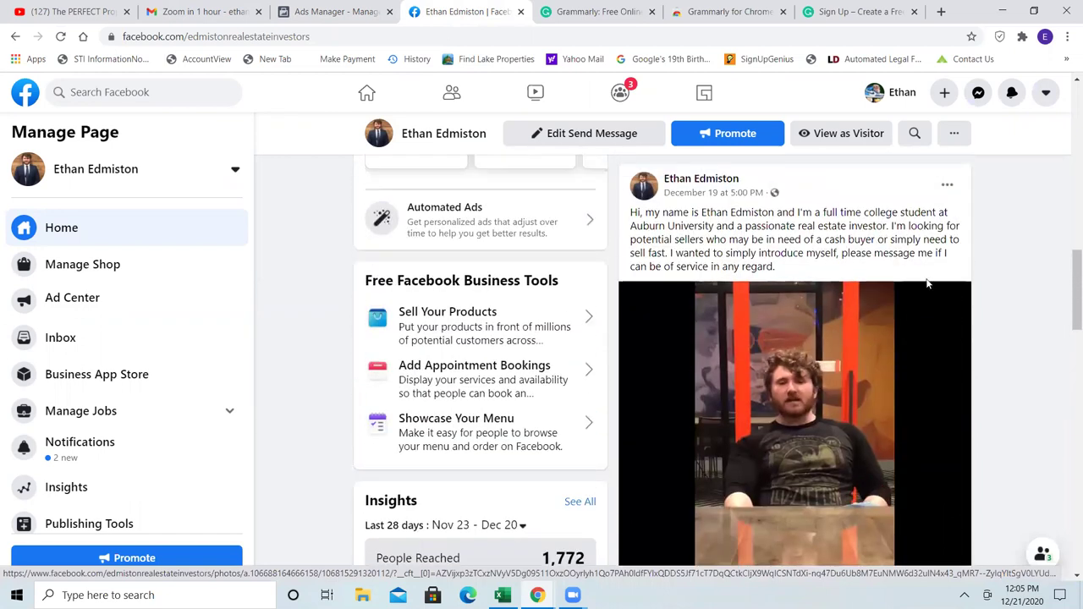
Open the intro video in the full video viewer to check its title and description, and close the viewer.
click(948, 188)
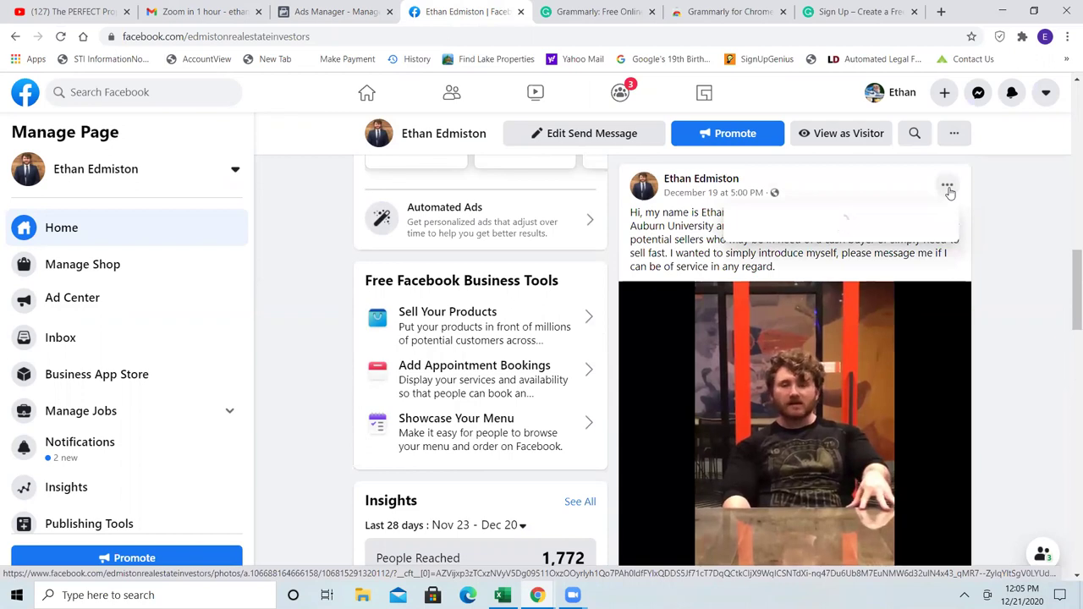
click(992, 215)
scroll(992, 214, up, 9)
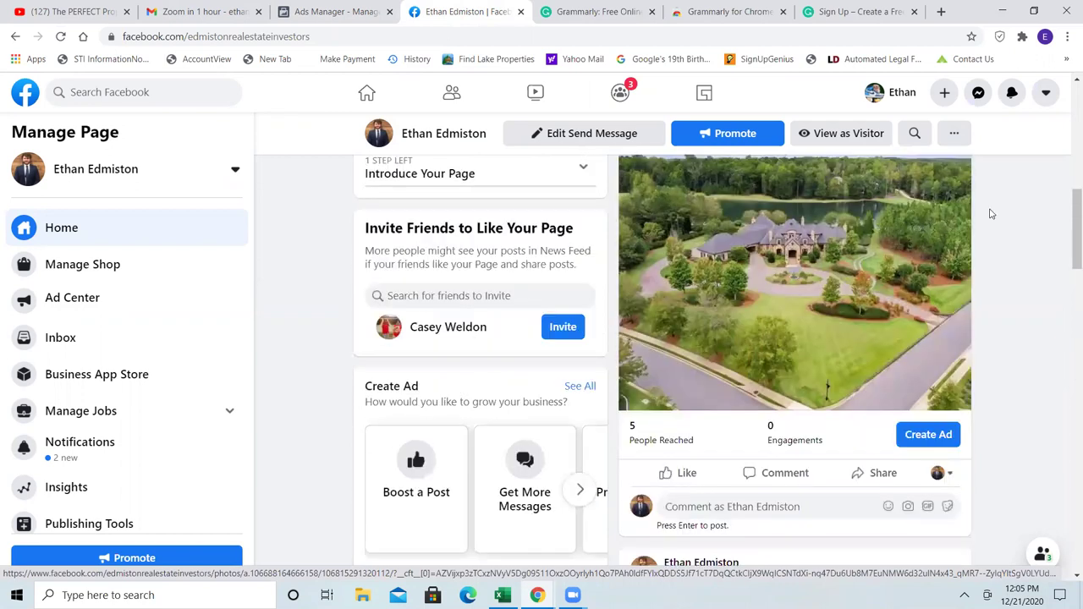
click(947, 319)
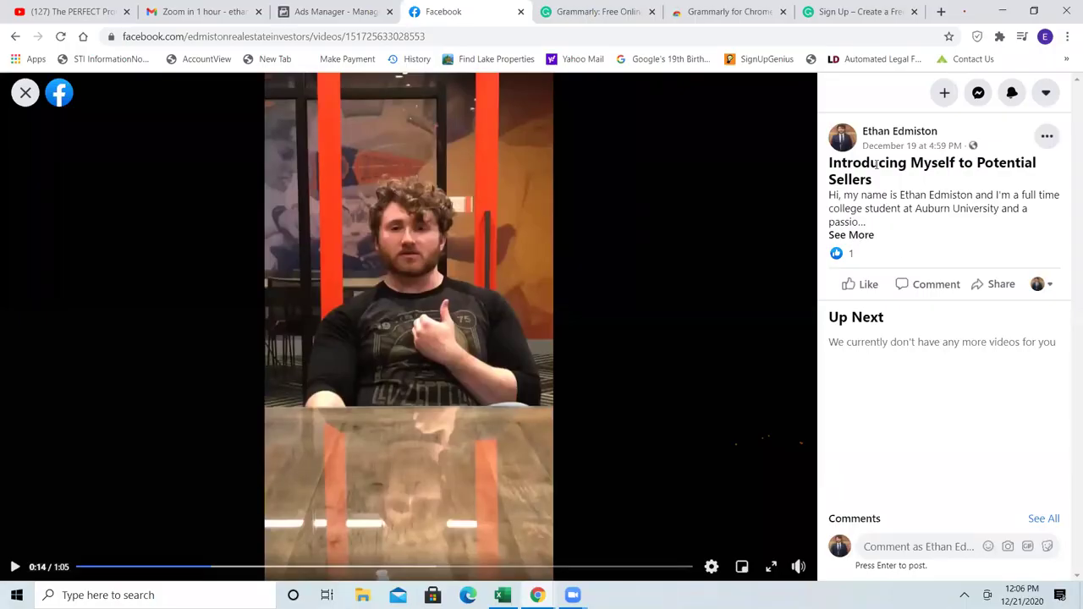
click(26, 93)
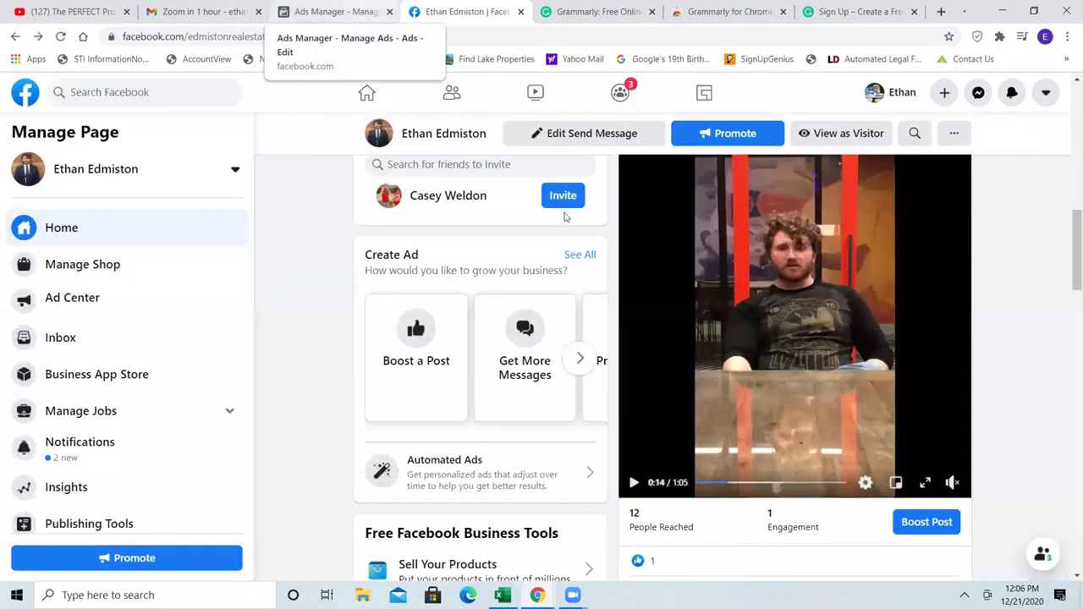
Switch back to Ads Manager and add a Send Message call to action to the ad's existing post.
key(ctrl+shift+Tab)
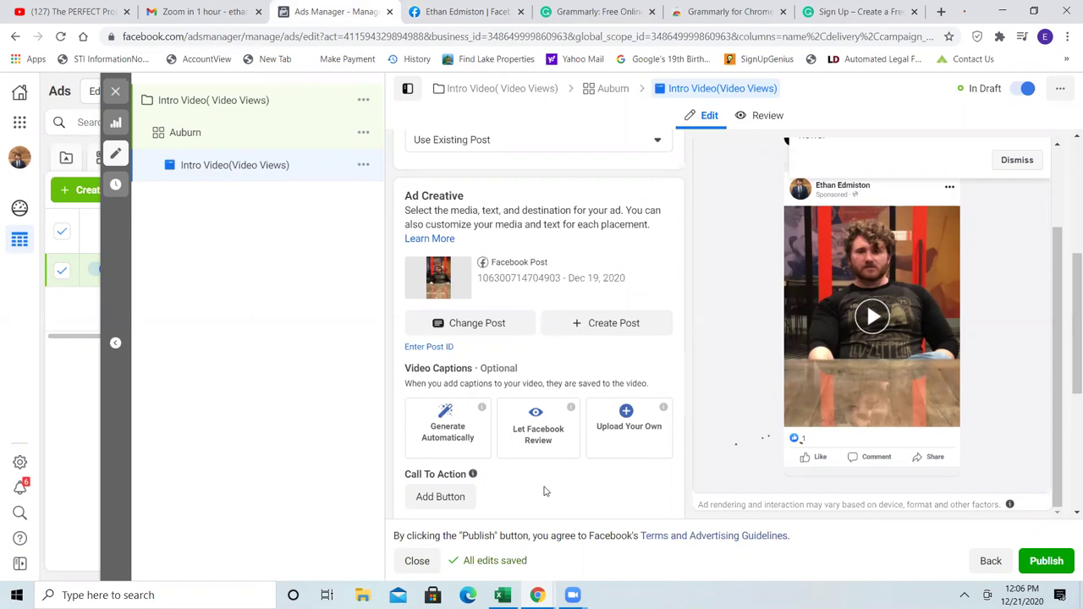
click(458, 497)
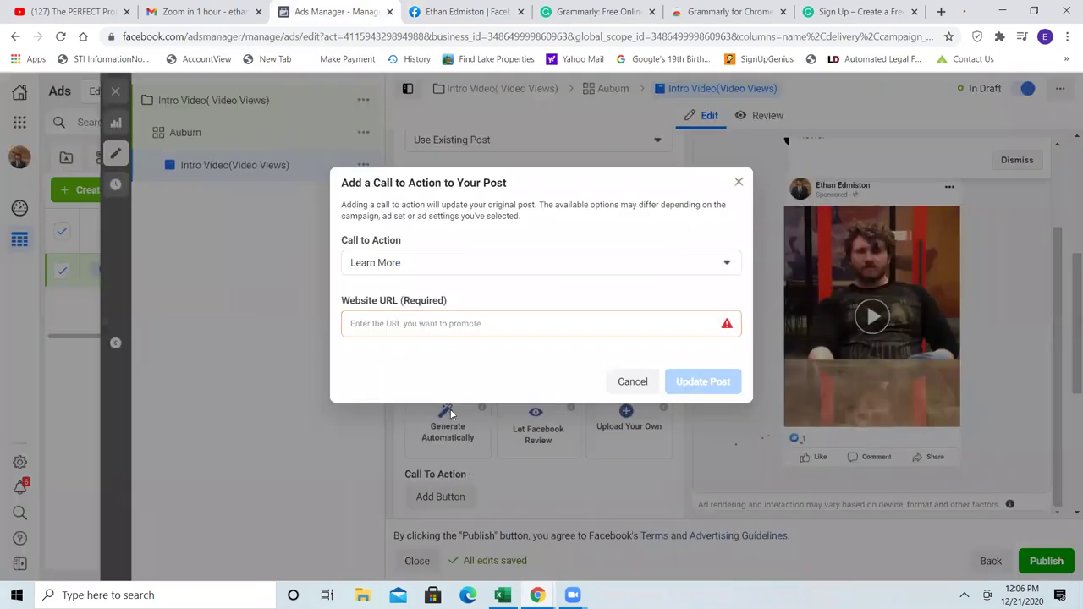
click(495, 264)
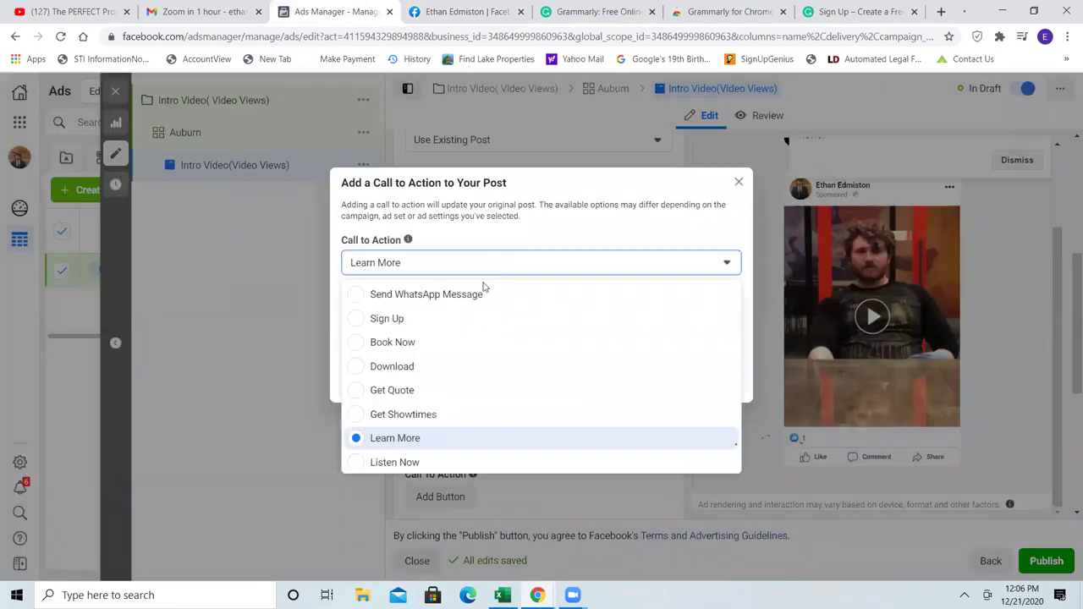
click(442, 296)
click(479, 256)
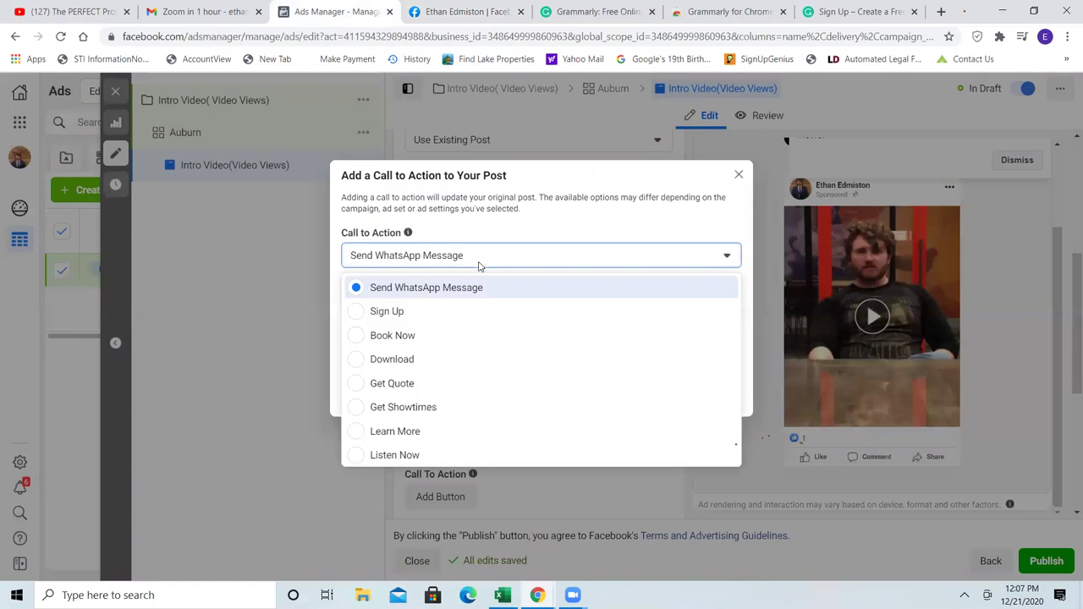
scroll(445, 457, down, 2)
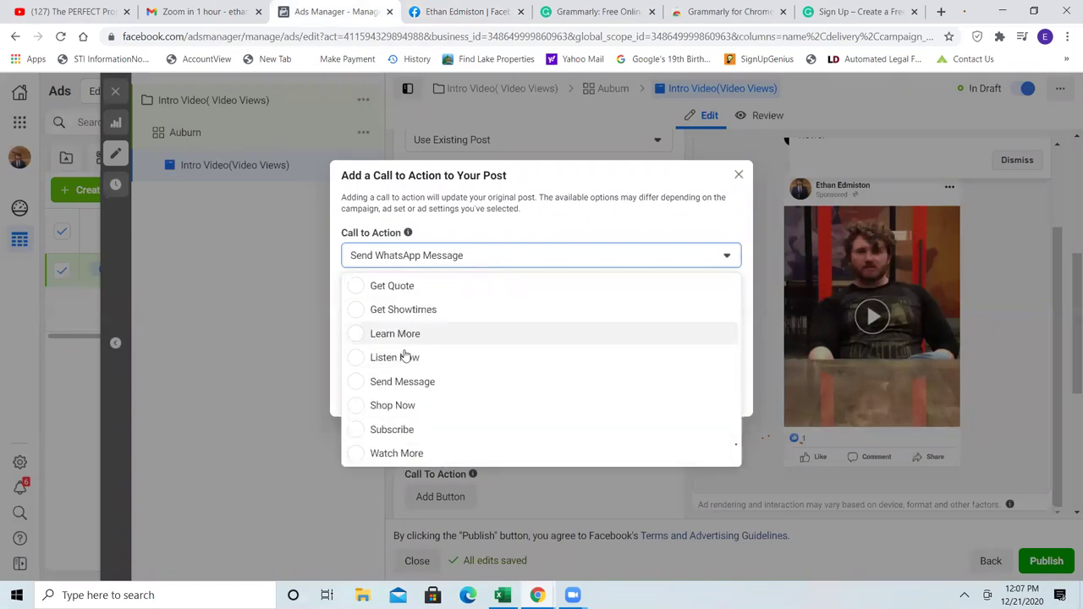
click(409, 382)
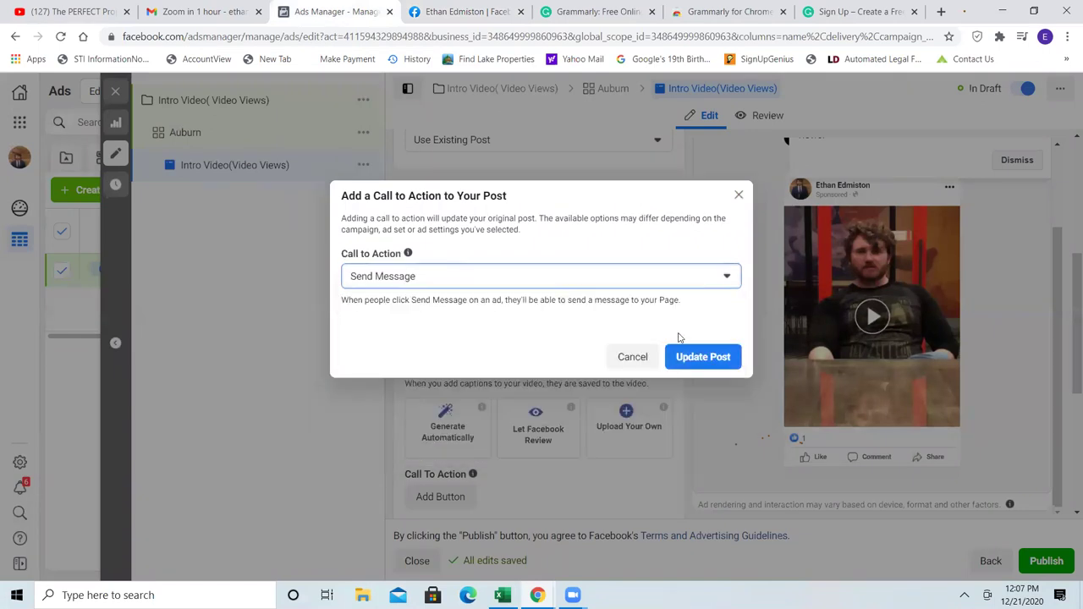
click(698, 358)
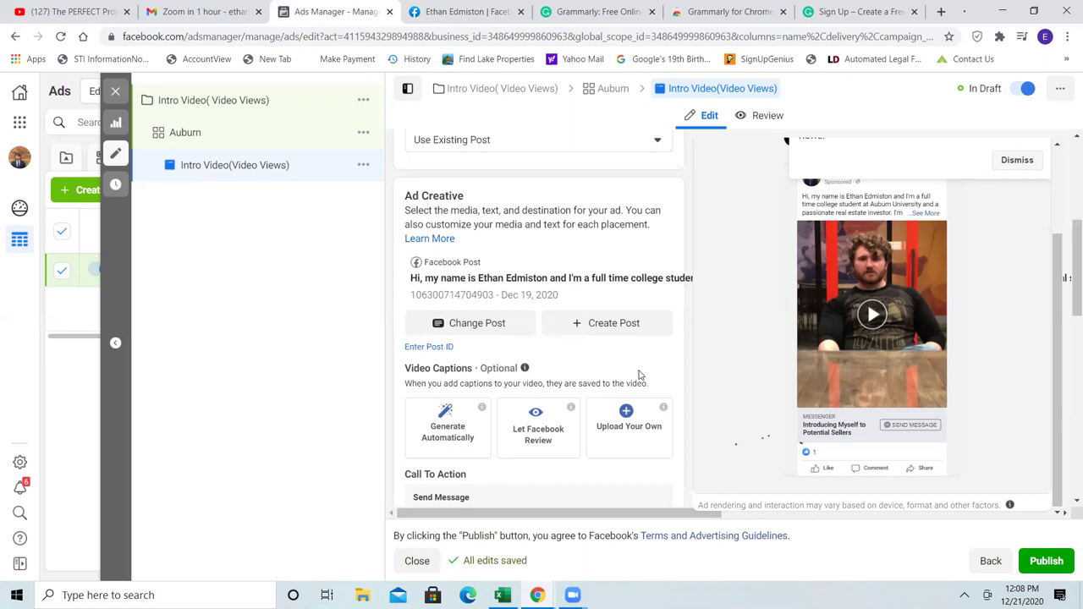
Look over the remaining ad settings, publish the Intro Video campaign, and dismiss the publishing notice.
scroll(633, 363, down, 10)
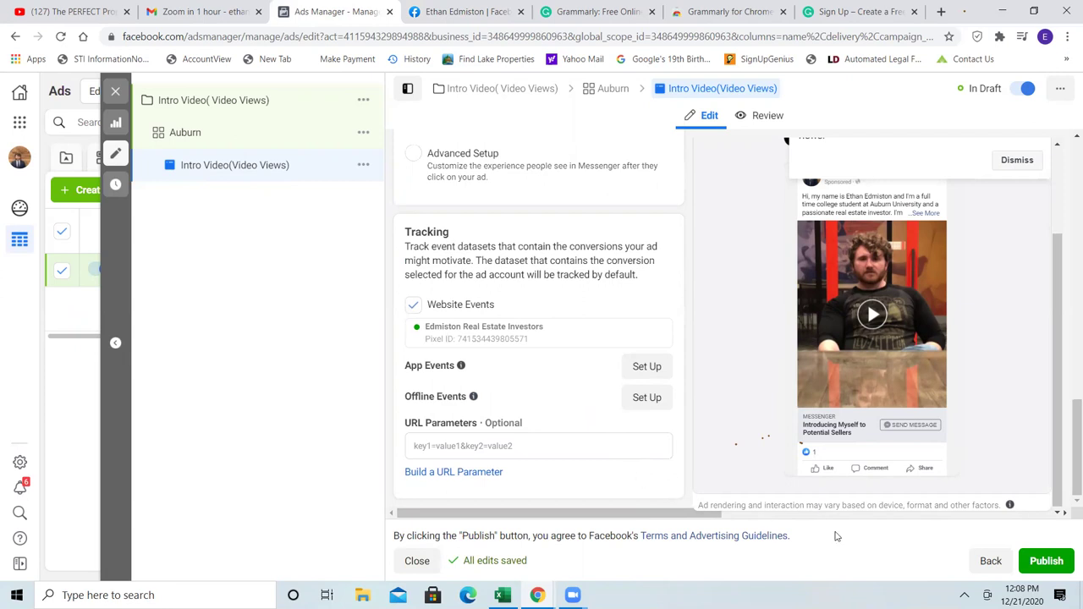
click(1038, 565)
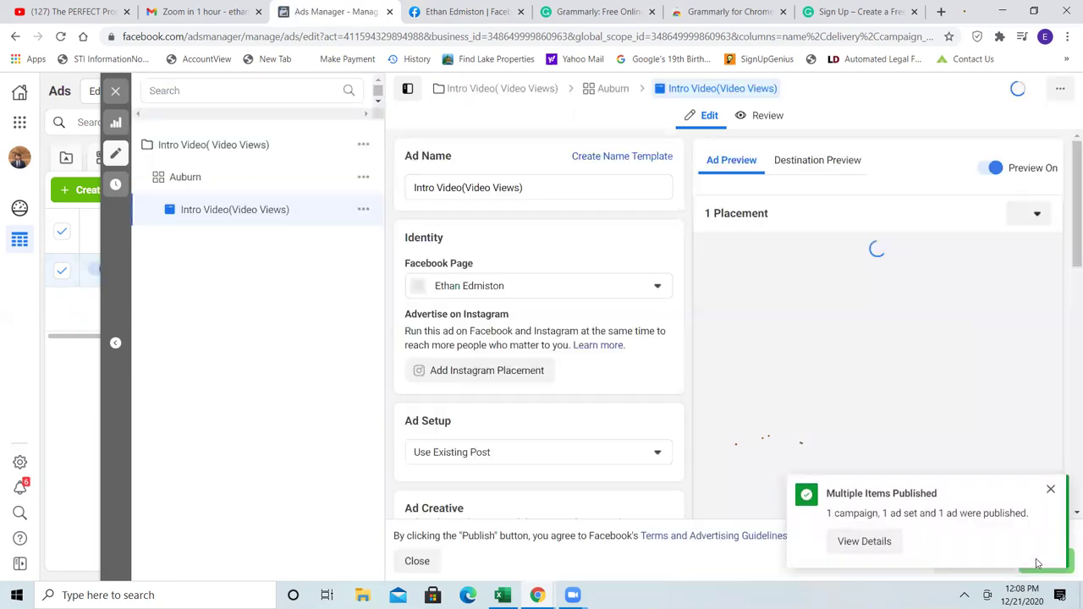
click(1050, 490)
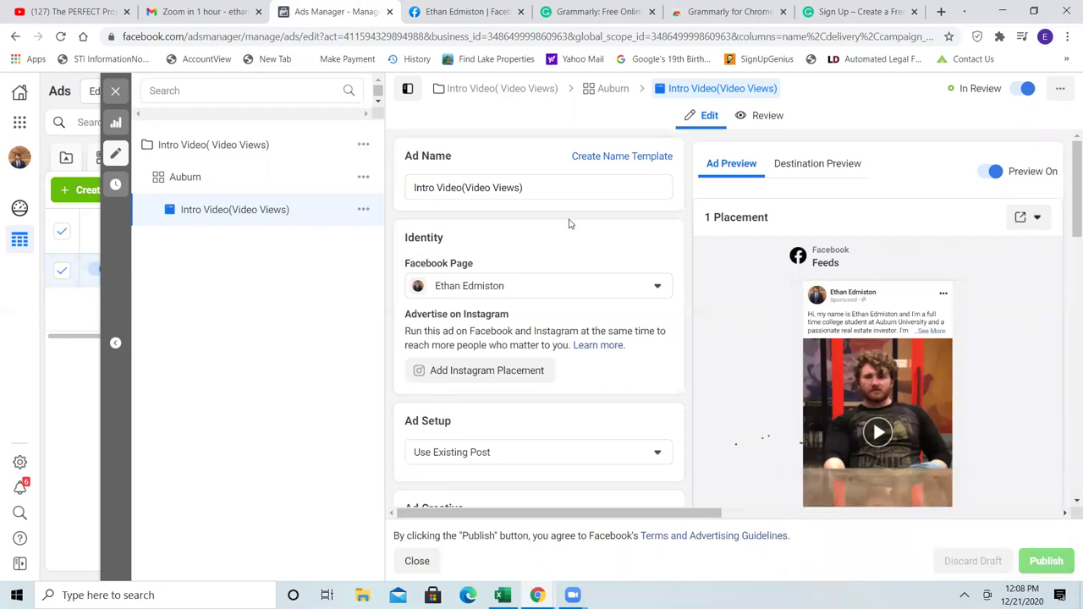
Close the ad editor and clear the campaign, ad set and ad selections so all ads are listed.
click(116, 93)
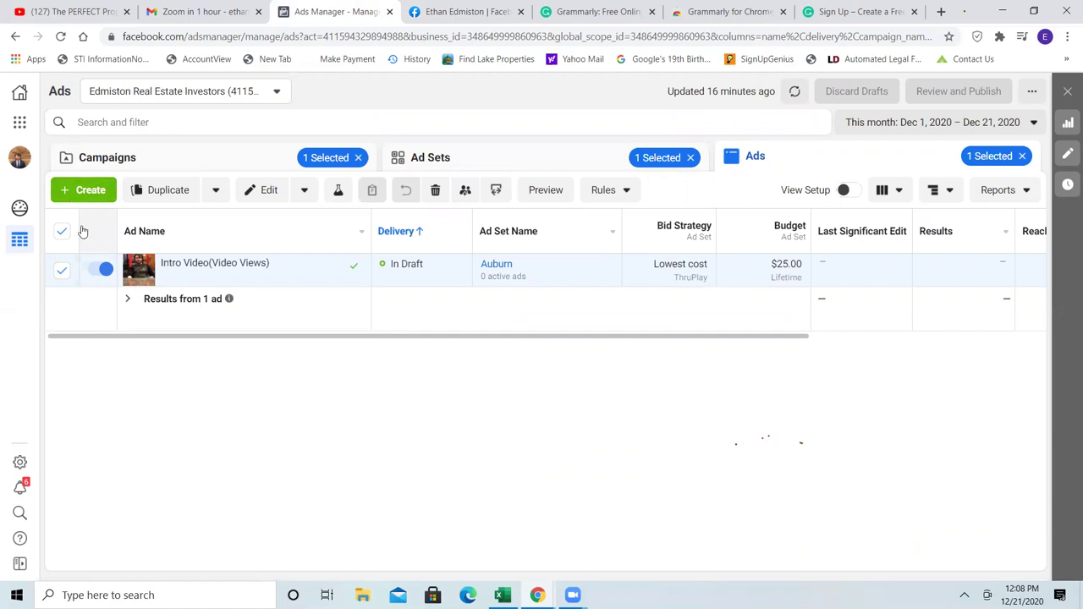
click(330, 162)
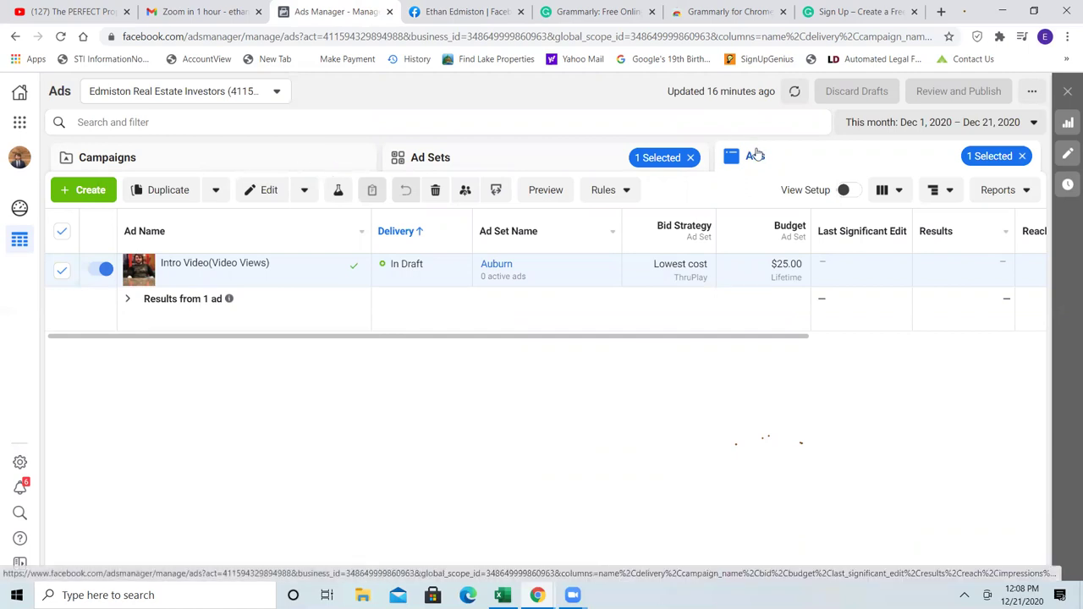
click(692, 158)
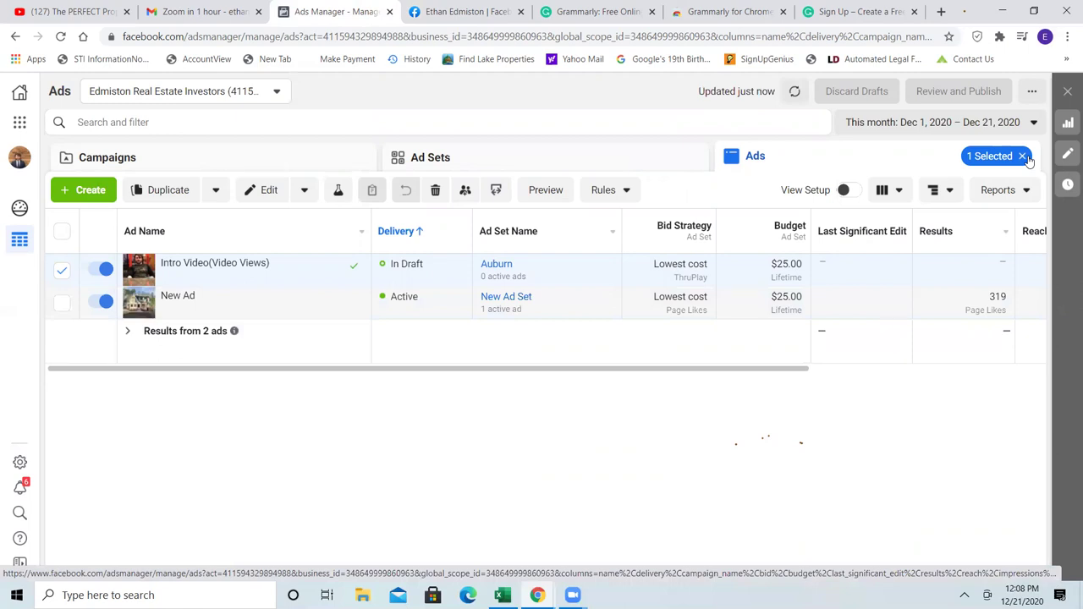
click(1023, 158)
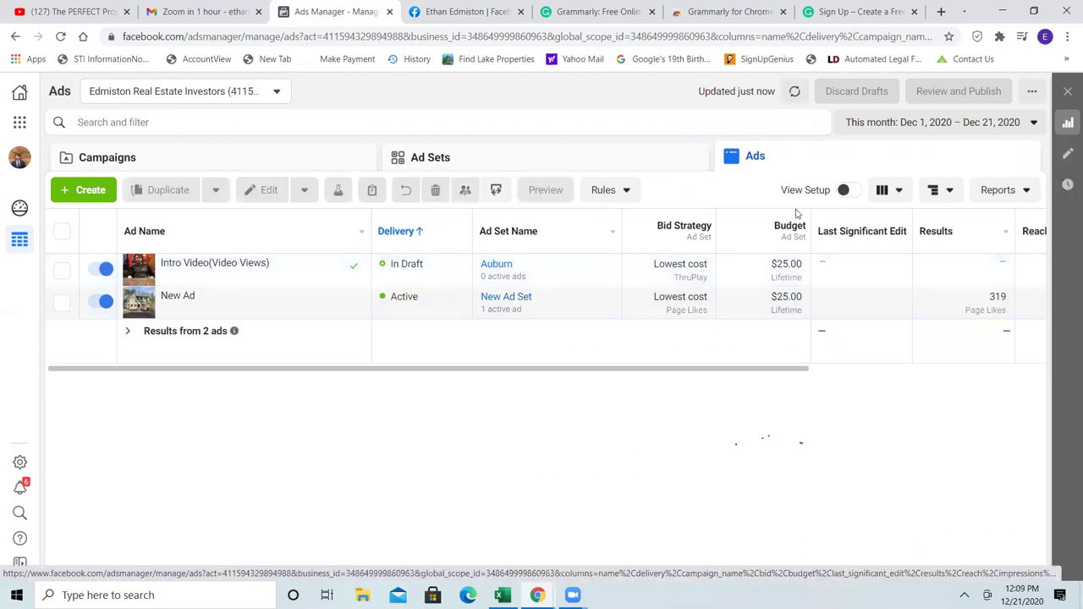
Review the delivery and results of the ads, ad sets and campaigns, and switch back to the Facebook page.
mouse_move(356, 309)
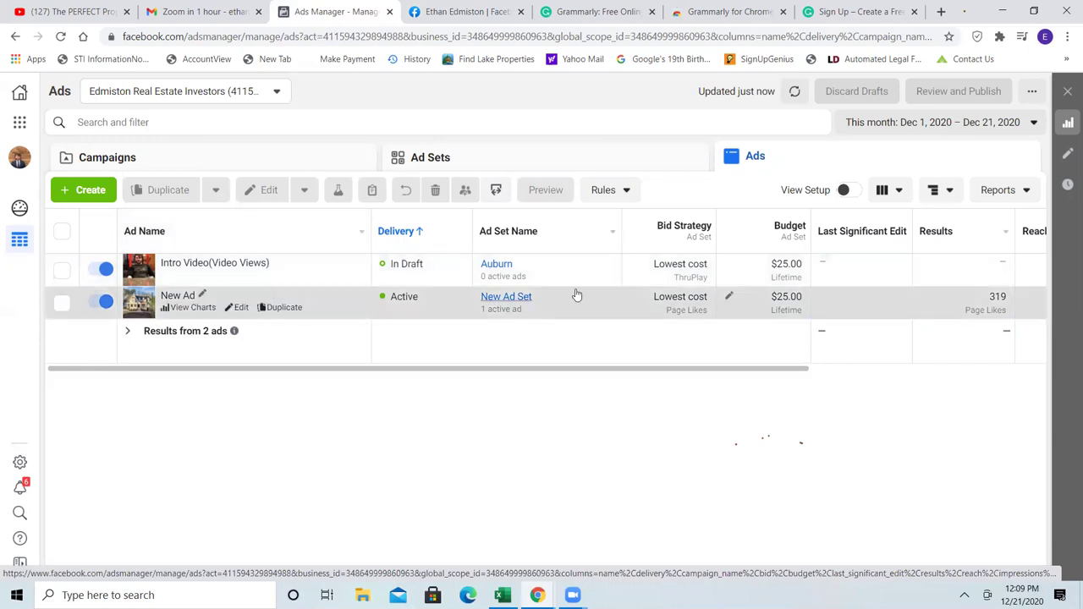
click(563, 166)
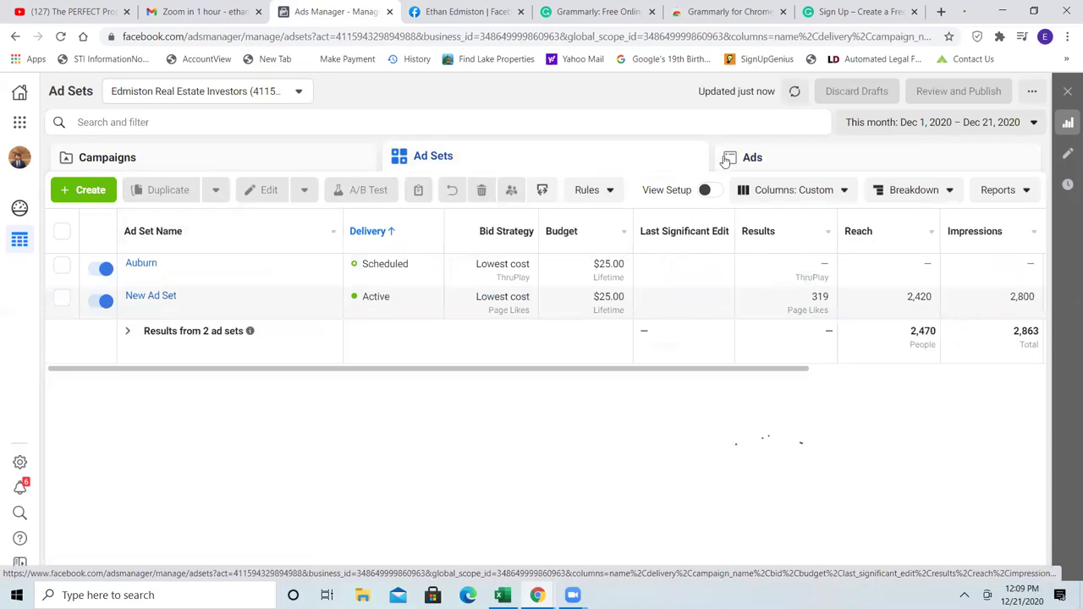
click(763, 162)
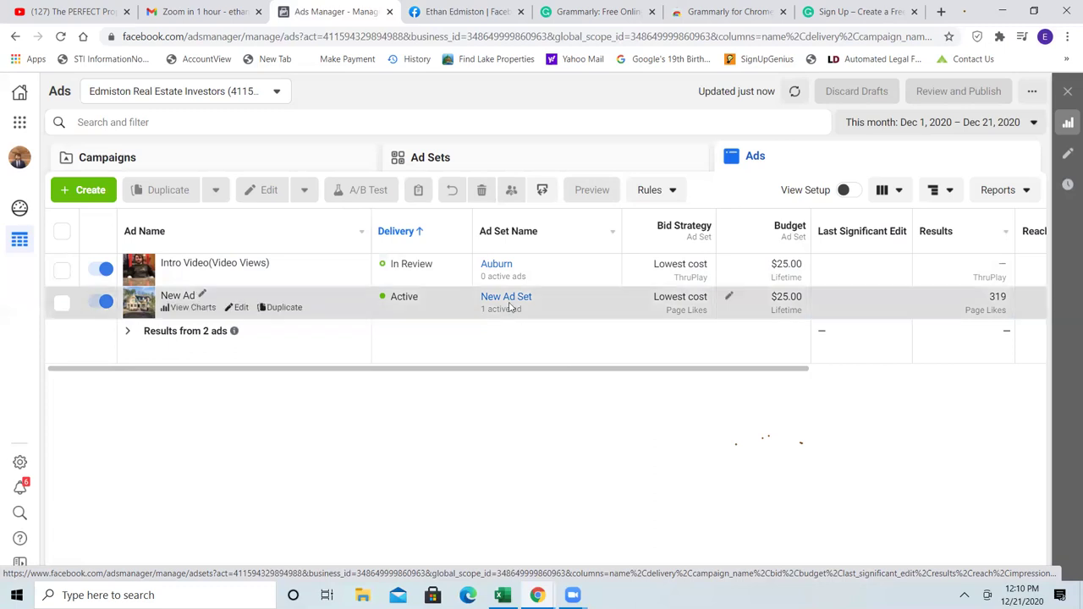
click(518, 170)
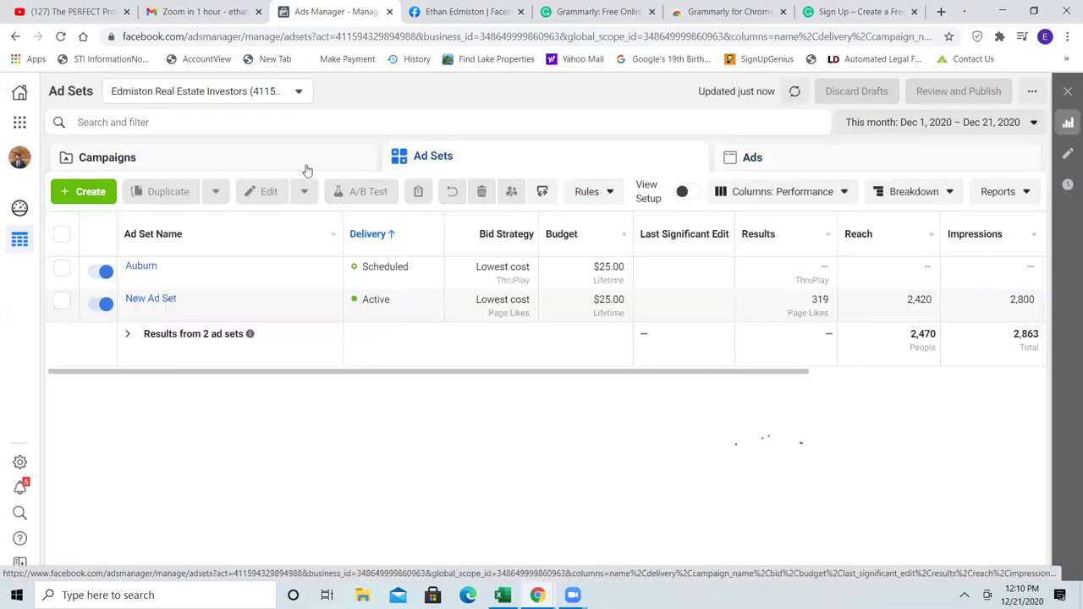
click(307, 168)
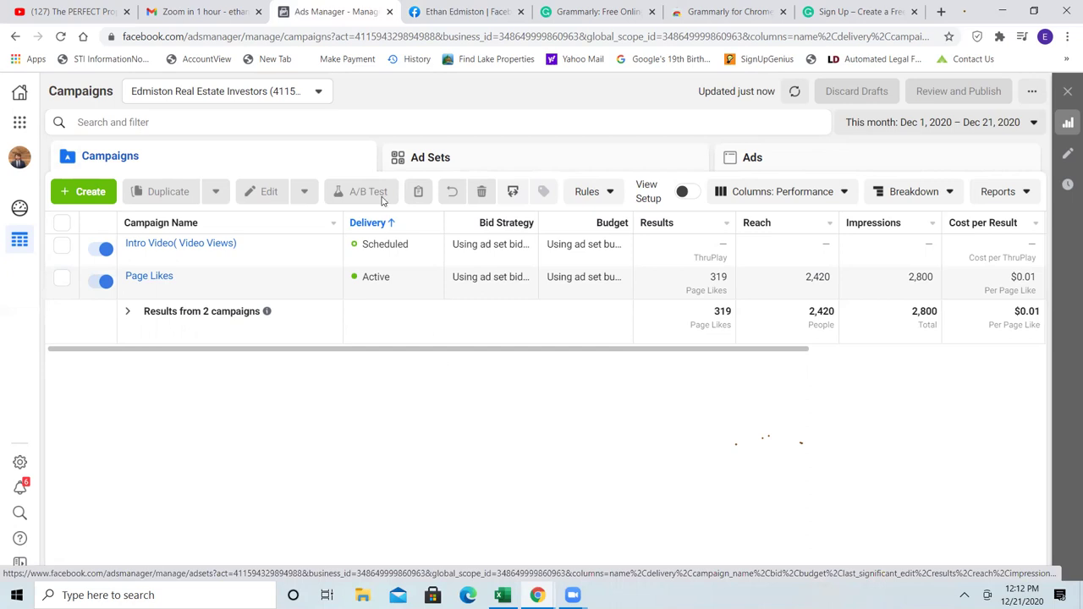
click(436, 12)
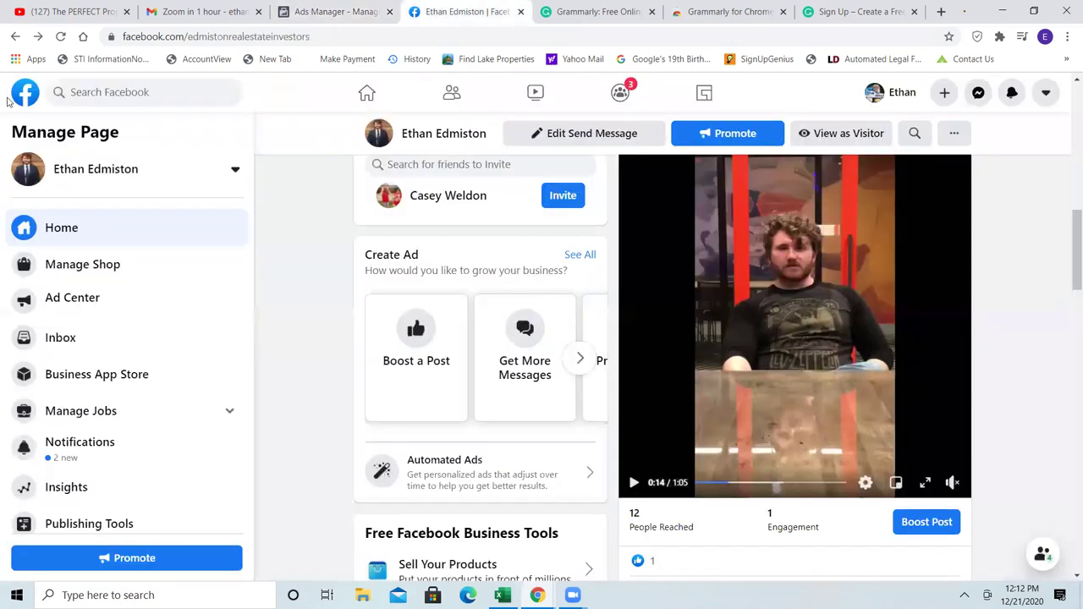
Go to the Facebook home page, search for "kartra (official)", and limit the results to groups.
click(24, 99)
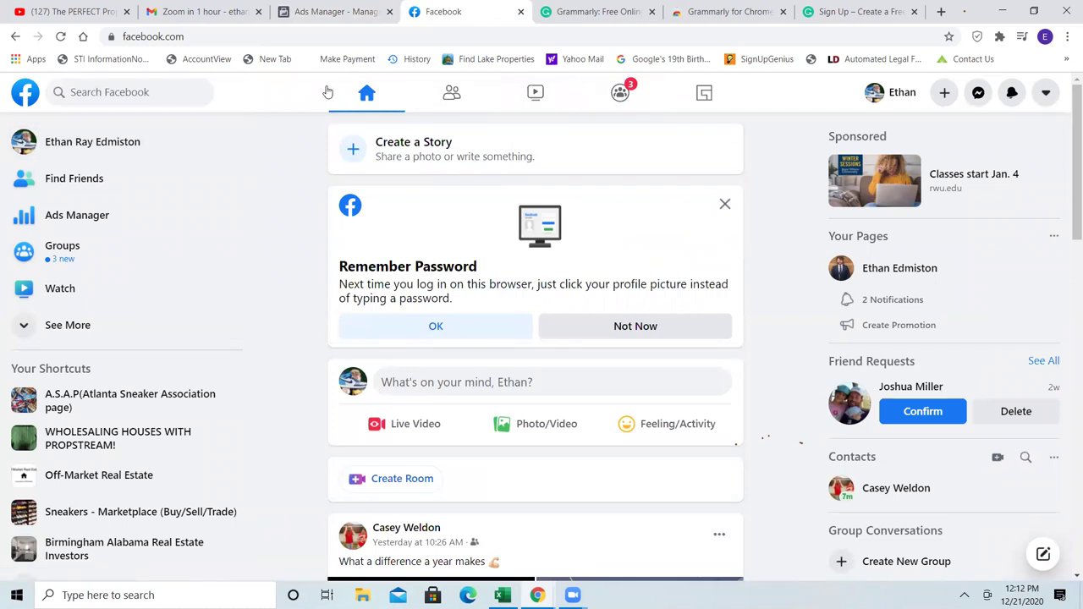
text(/k)
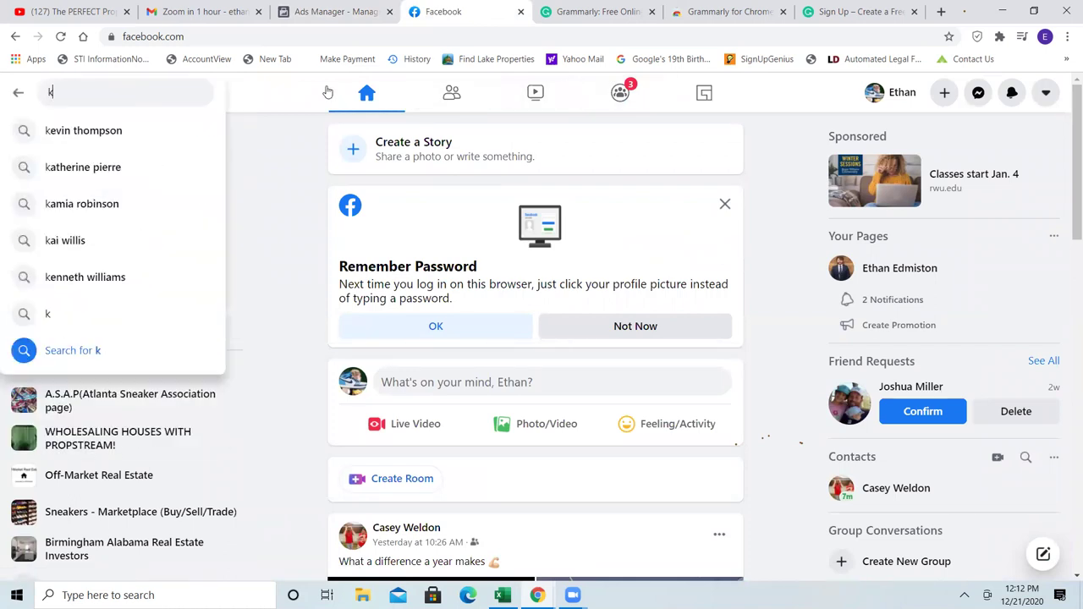
text(artra)
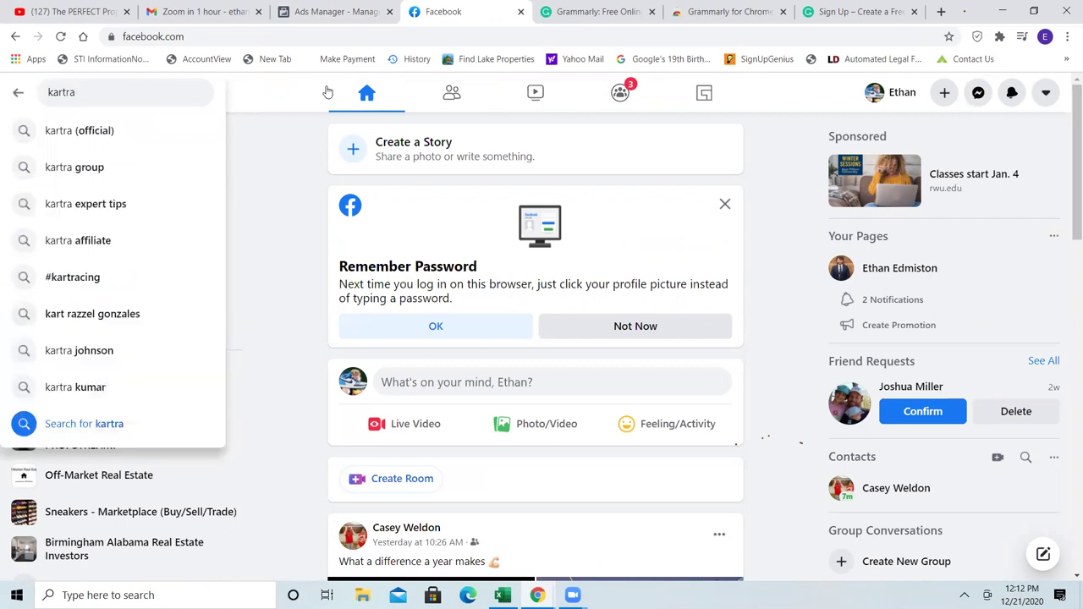
key(Down)
key(Return)
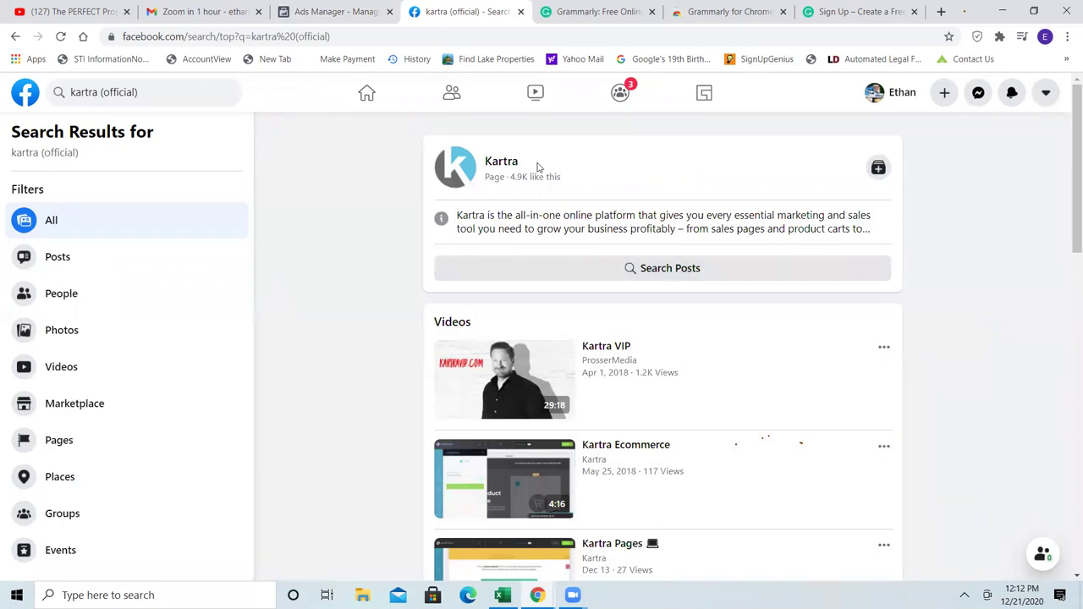
scroll(541, 195, down, 10)
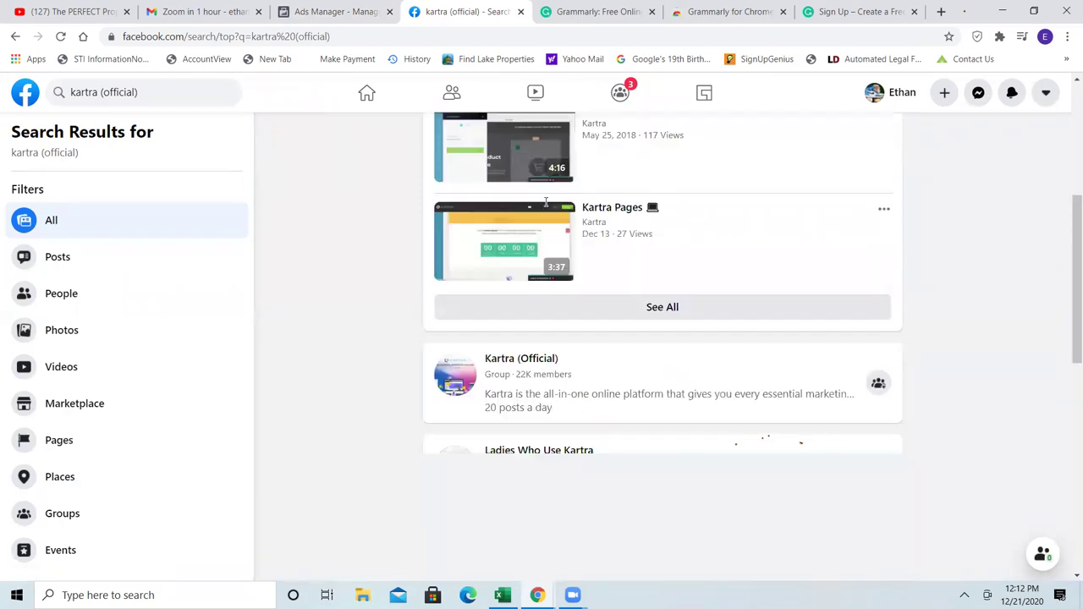
scroll(547, 201, up, 10)
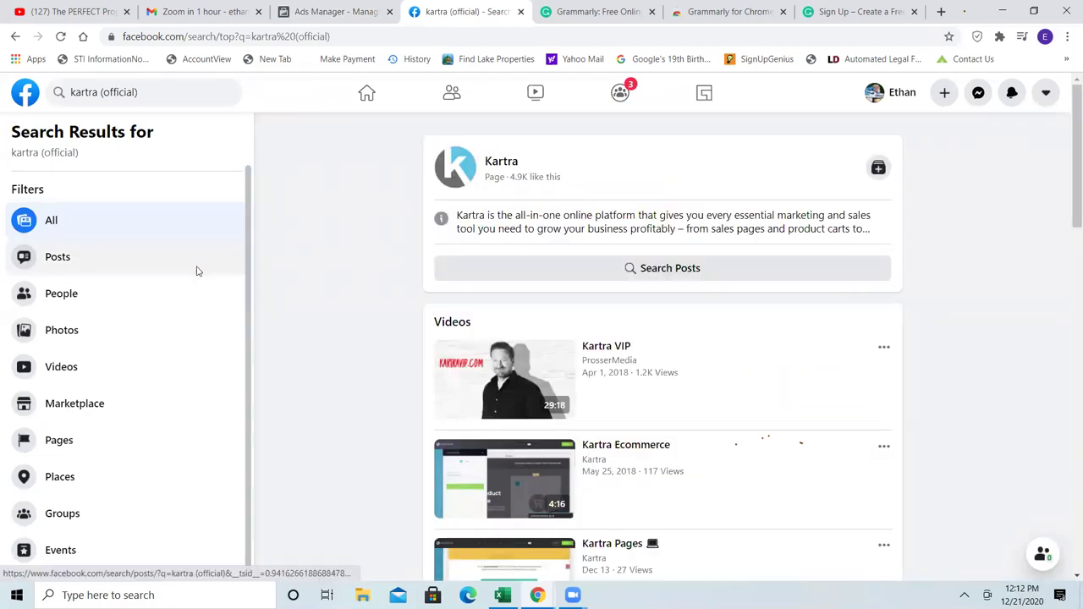
click(79, 521)
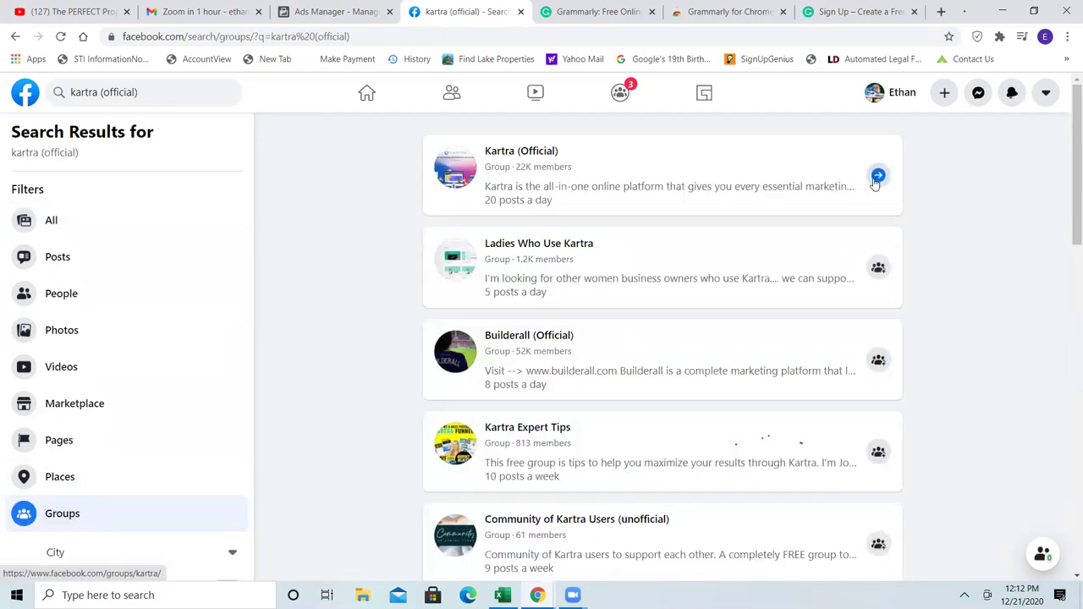
Request to join the Kartra (Official) group, answering Yes to currently using Kartra and "yes" to being interested in using it.
click(876, 183)
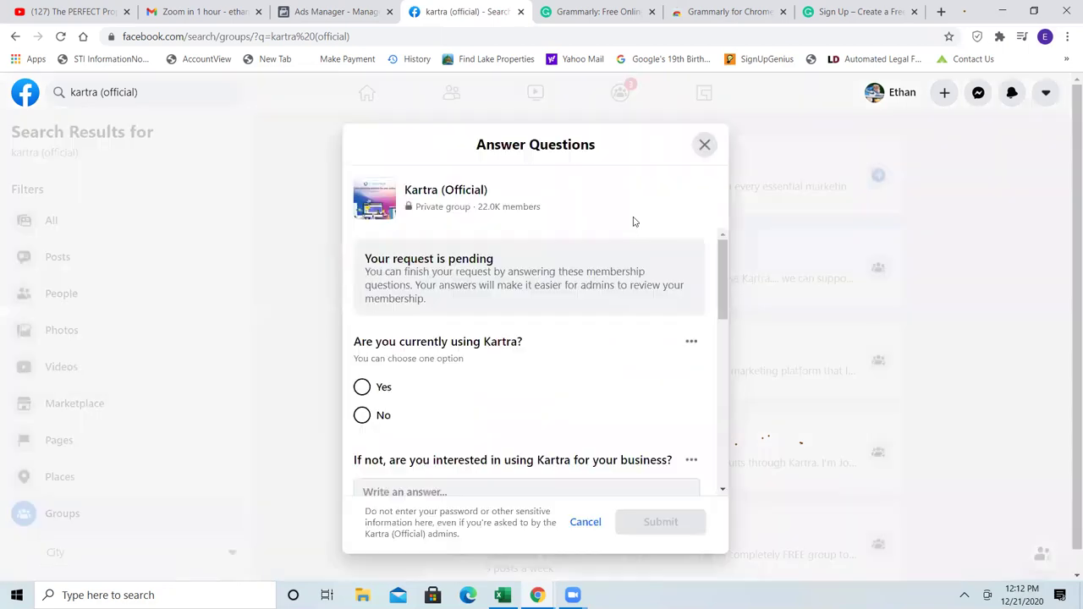
click(362, 388)
scroll(545, 421, down, 3)
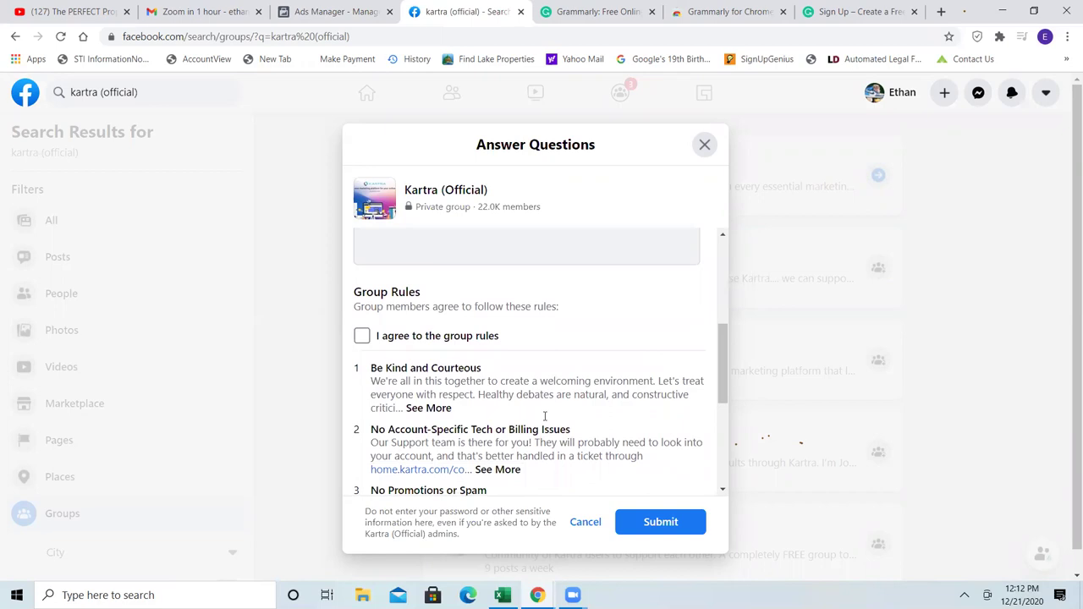
scroll(542, 414, up, 2)
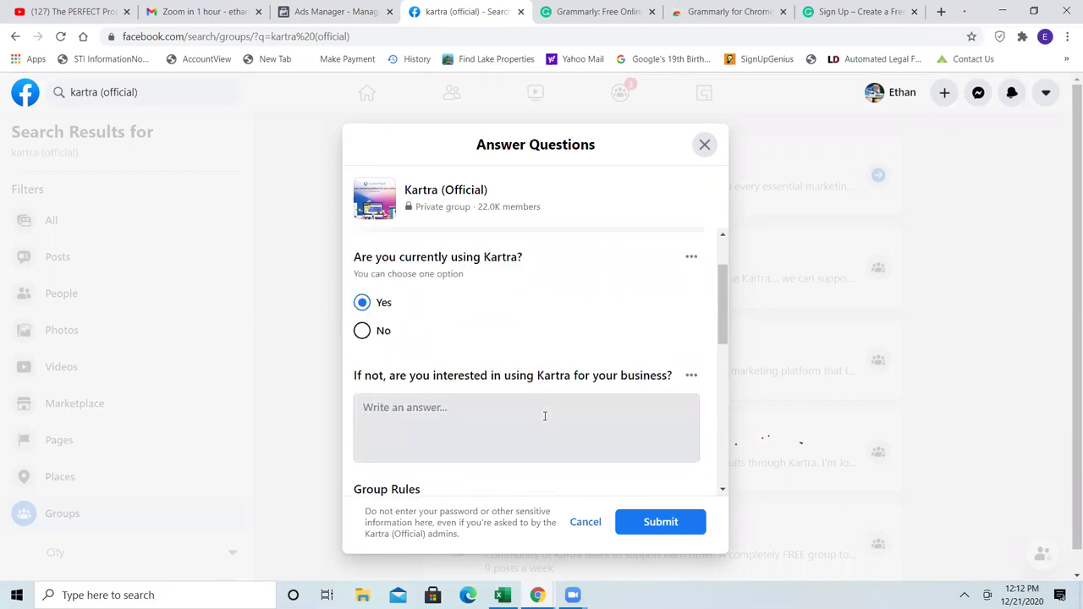
click(545, 416)
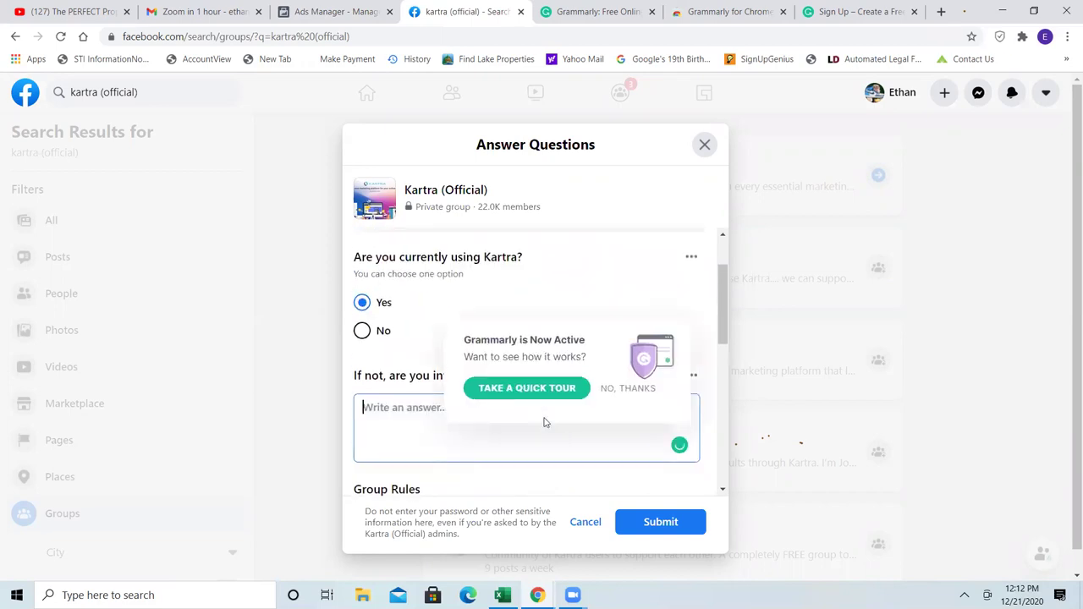
text(yes)
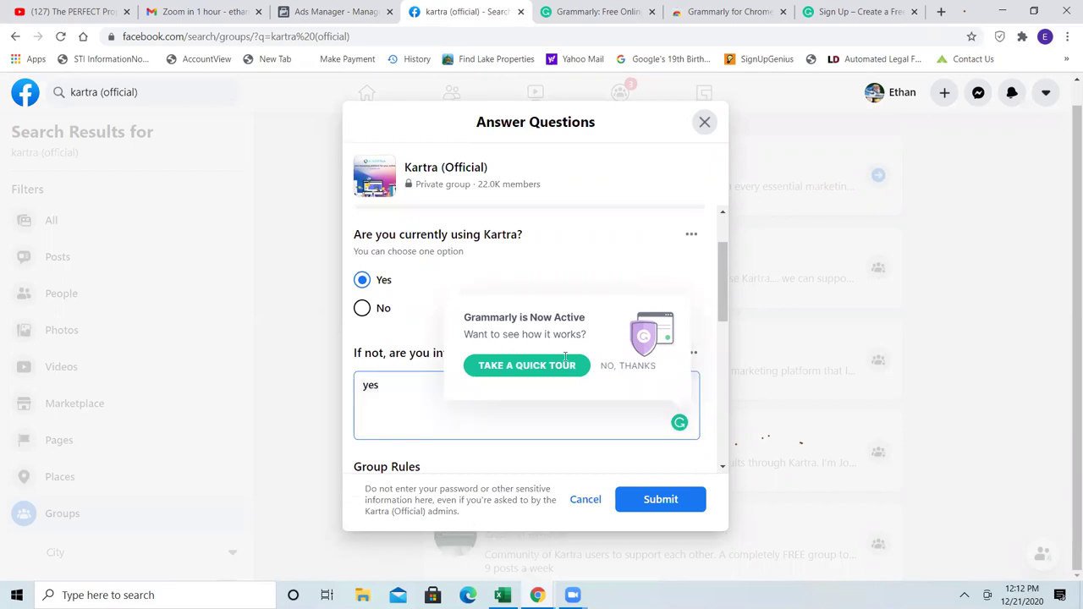
Agree to the group rules and submit the membership answers, then return to Ads Manager.
scroll(590, 279, down, 2)
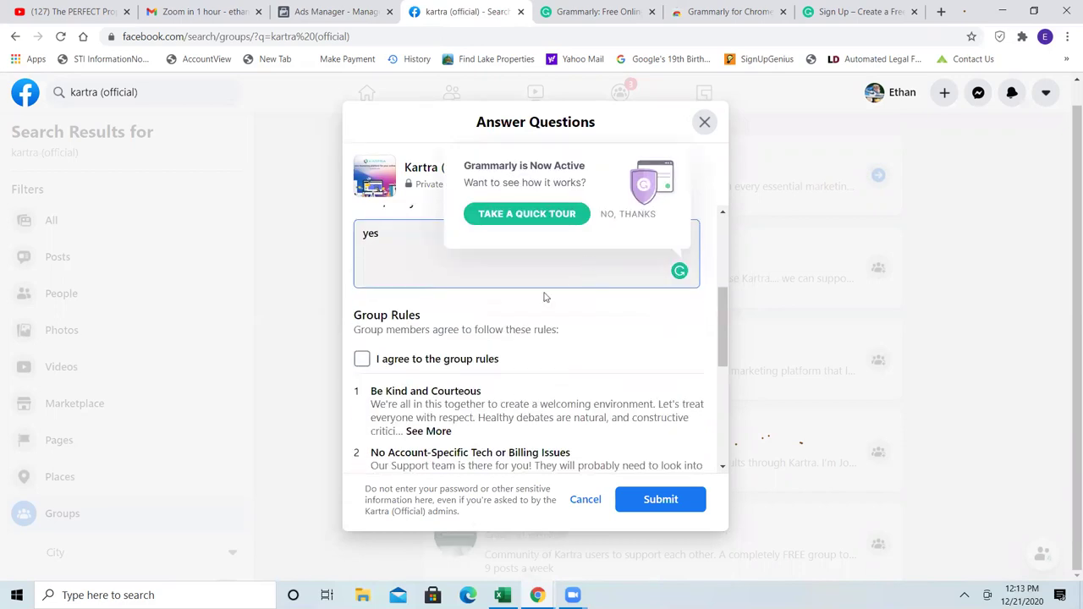
click(362, 360)
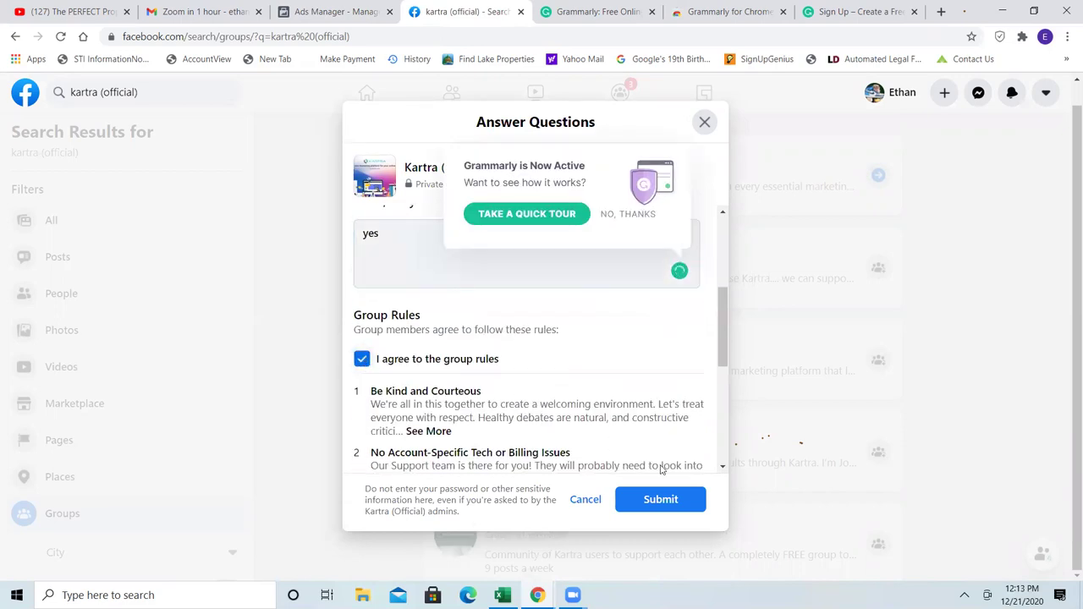
scroll(668, 466, down, 5)
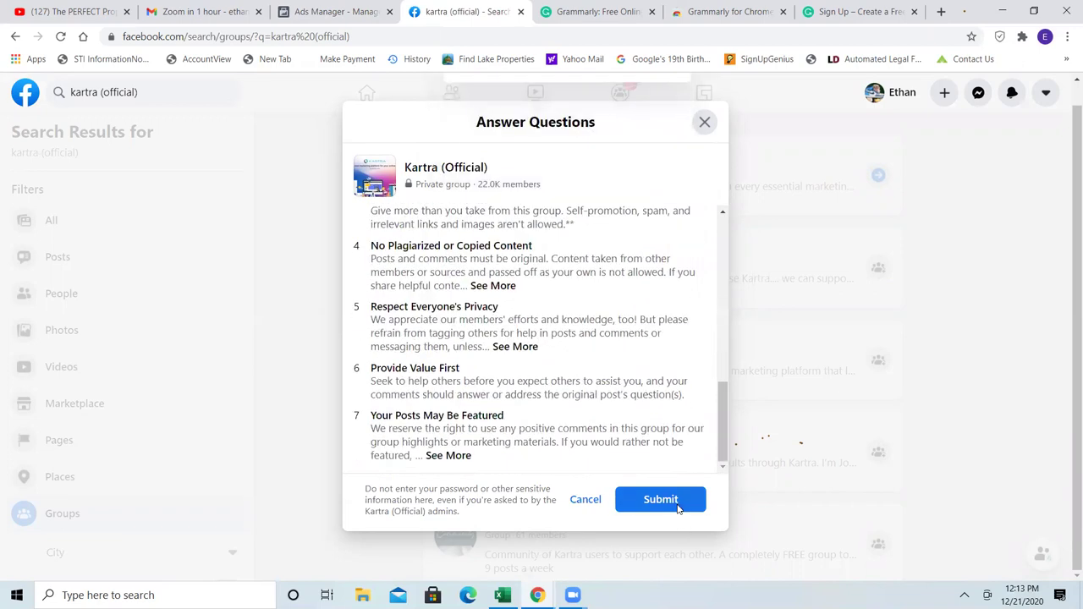
click(676, 505)
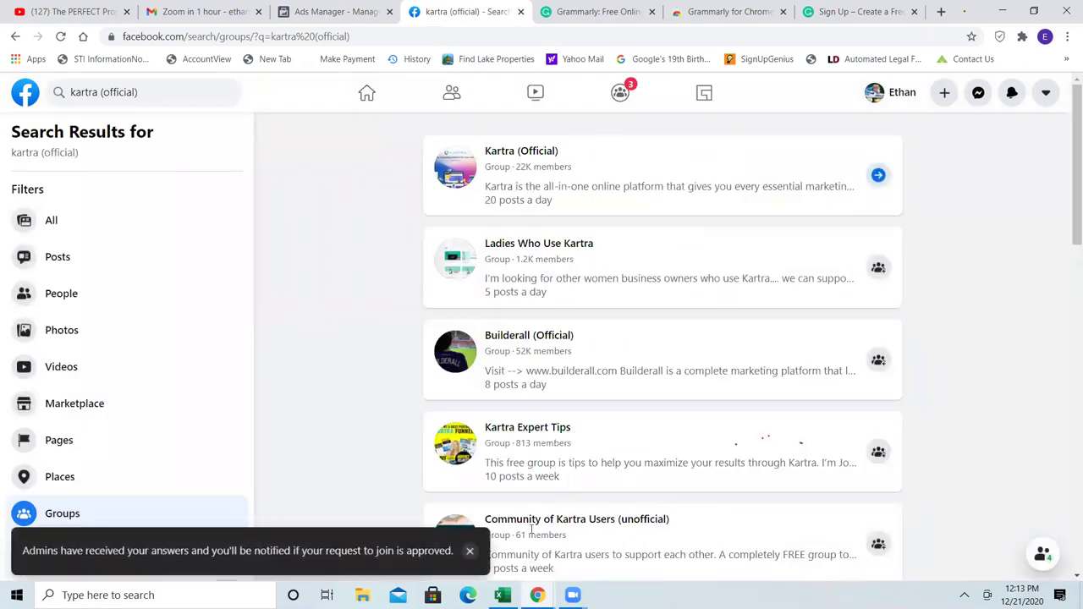
click(468, 552)
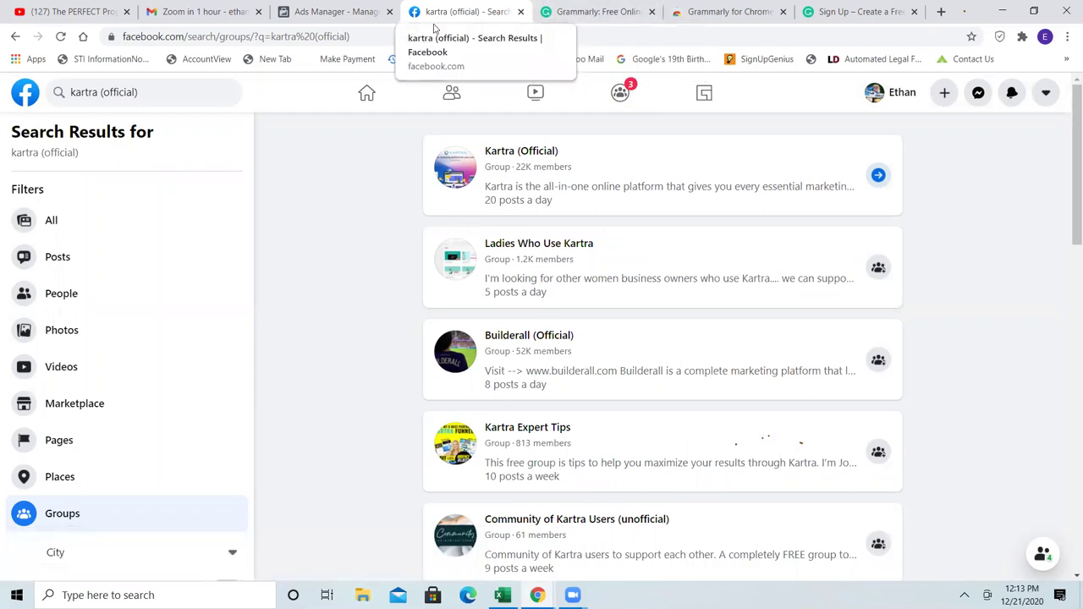
click(349, 13)
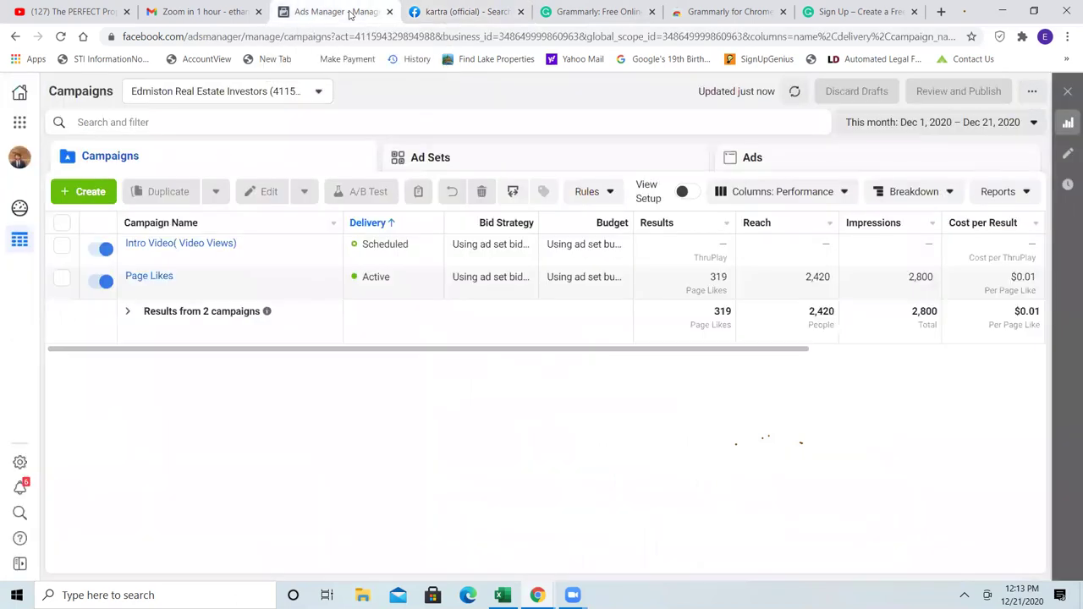